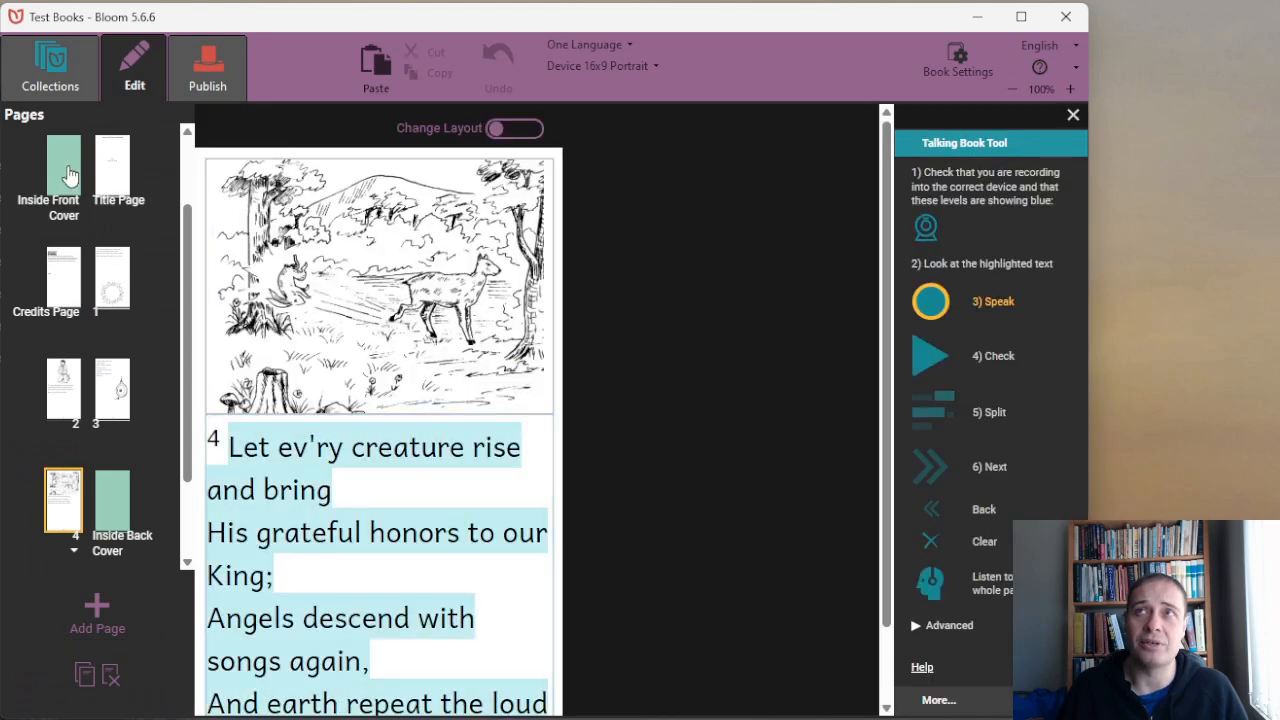
# Open the front cover of Jesus Shall Reign Separate for title recording and expand the advanced Talking Book options.
pyautogui.click(70, 172)
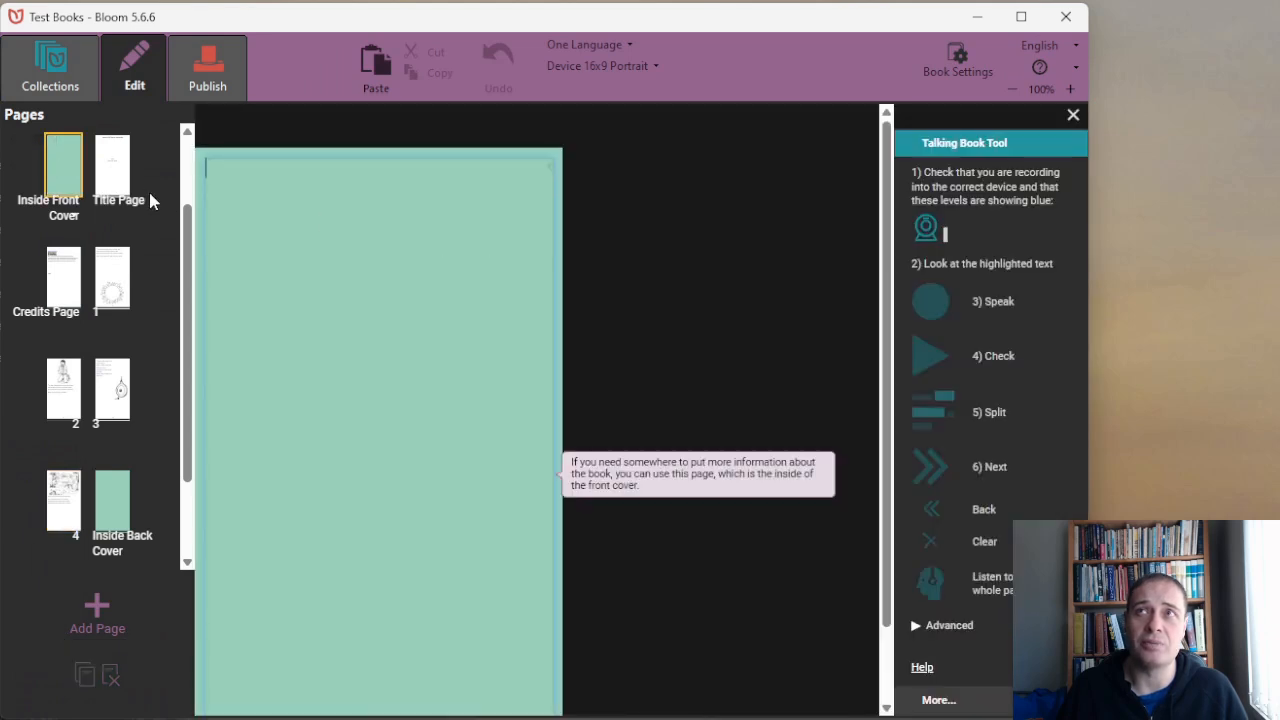
pyautogui.scroll(2, 160, 206)
pyautogui.click(127, 170)
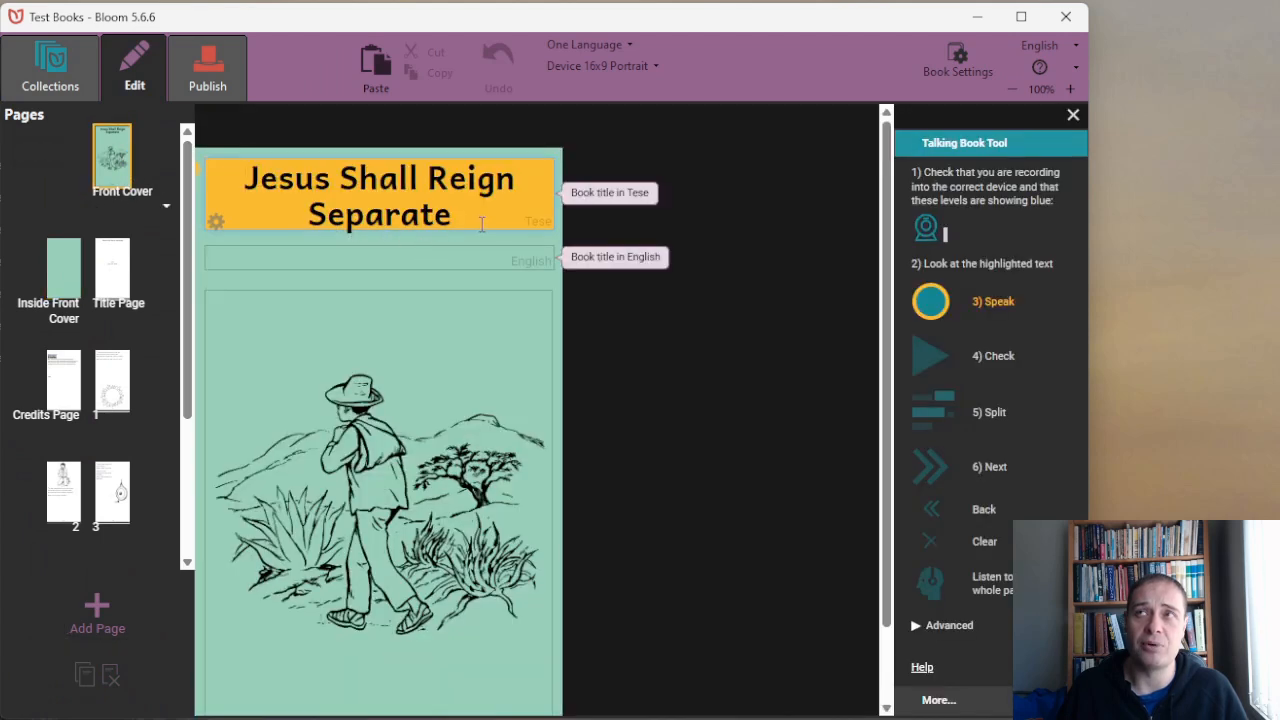
pyautogui.moveTo(470, 222); pyautogui.dragTo(456, 248)
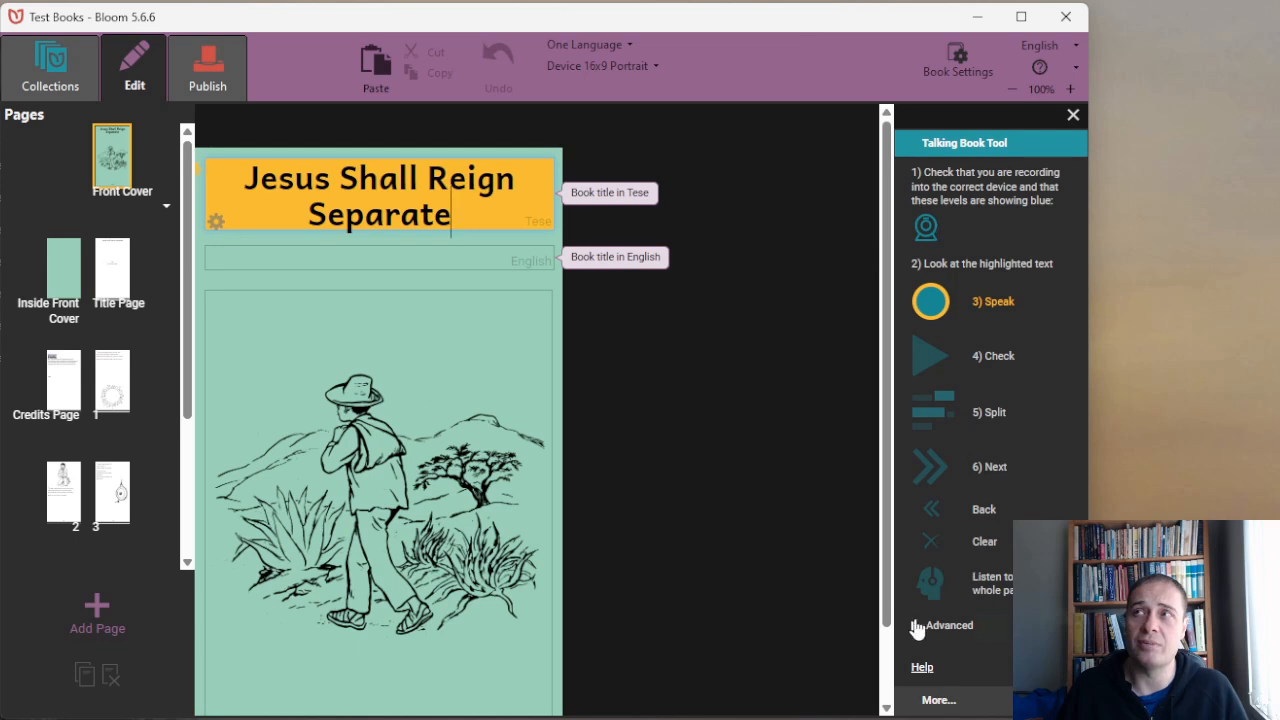
pyautogui.click(915, 626)
pyautogui.scroll(-3, 968, 622)
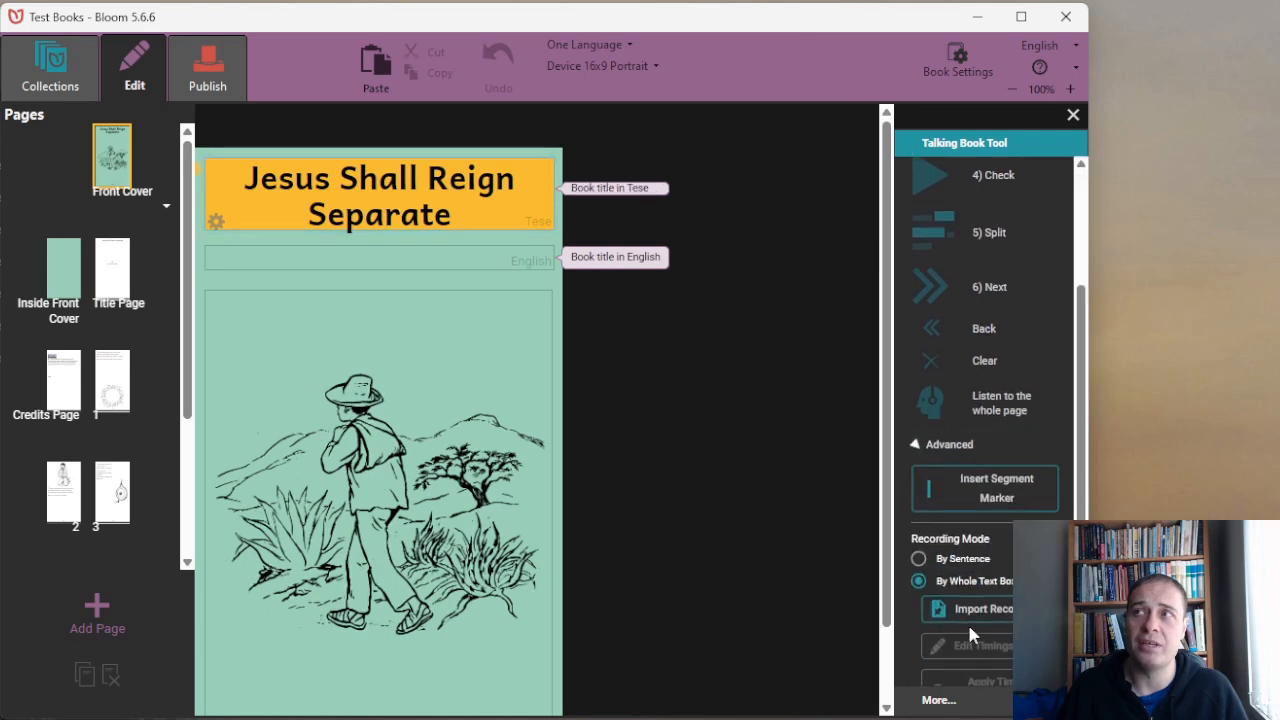
pyautogui.scroll(3, 968, 628)
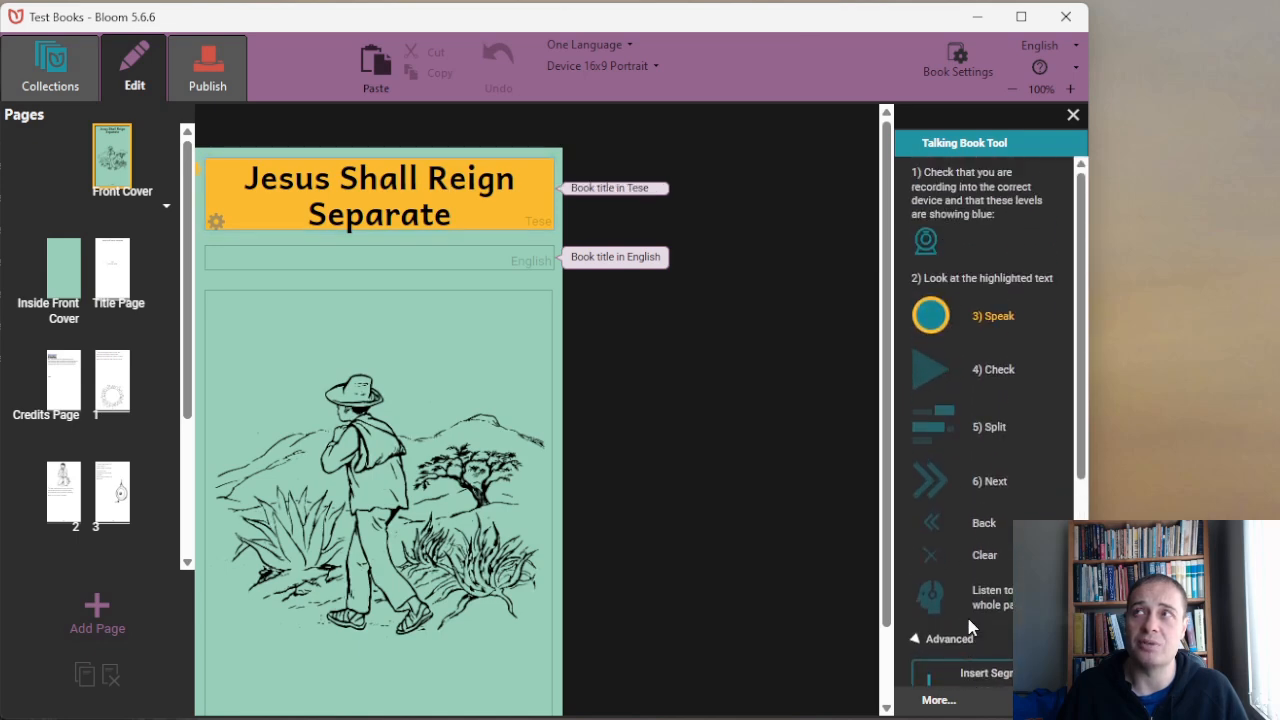
# Record the spoken narration for the front cover title Jesus Shall Reign Separate and play it back.
pyautogui.click(932, 318)
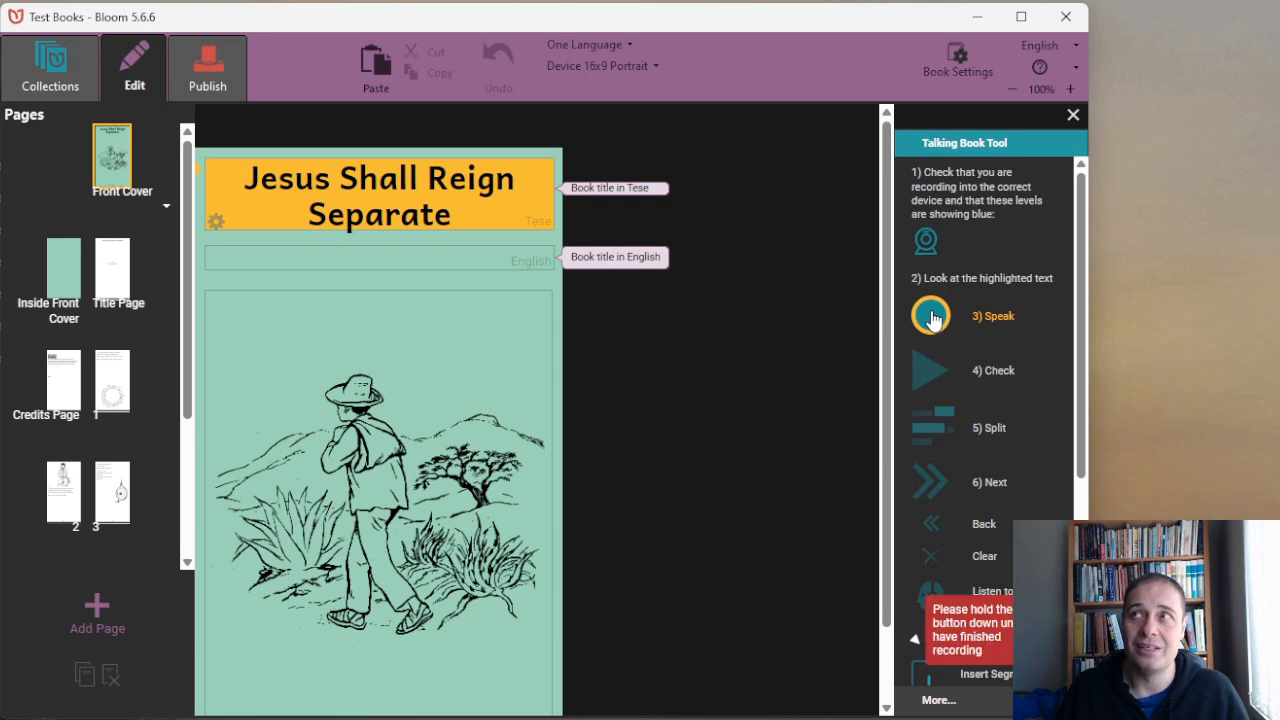
pyautogui.click(932, 318)
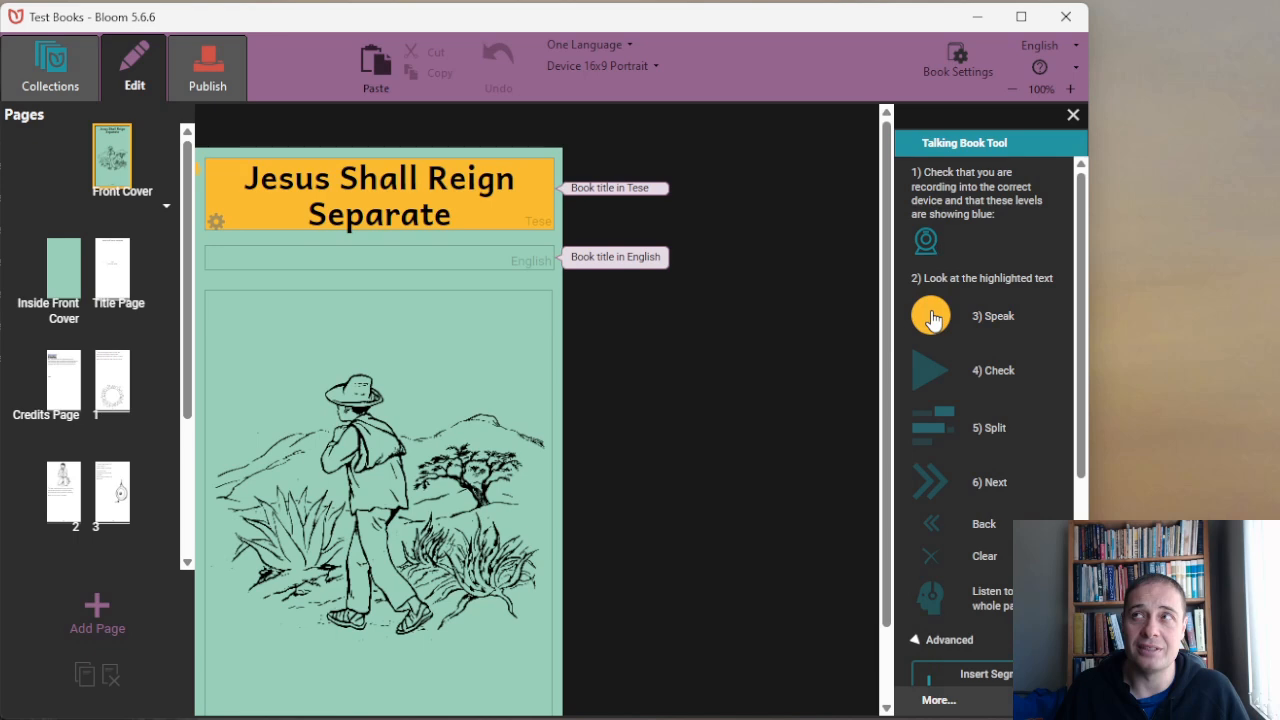
pyautogui.moveTo(932, 318); pyautogui.dragTo(929, 315)
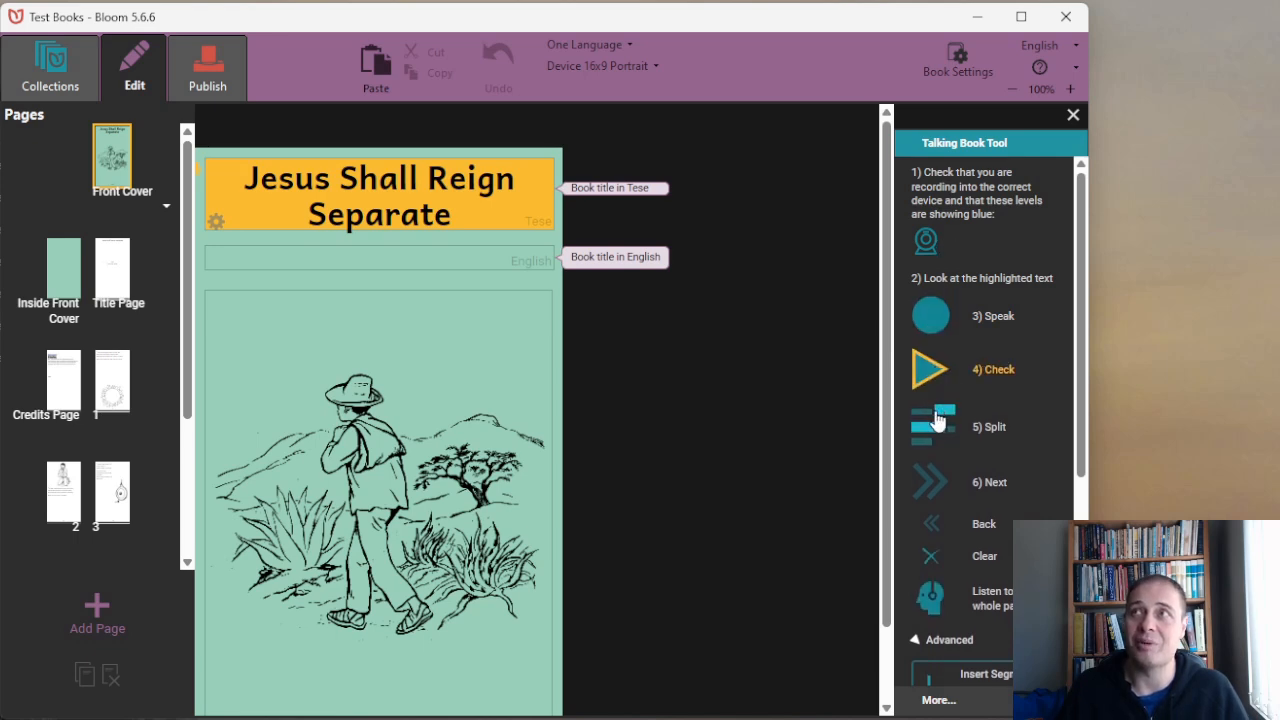
pyautogui.click(926, 373)
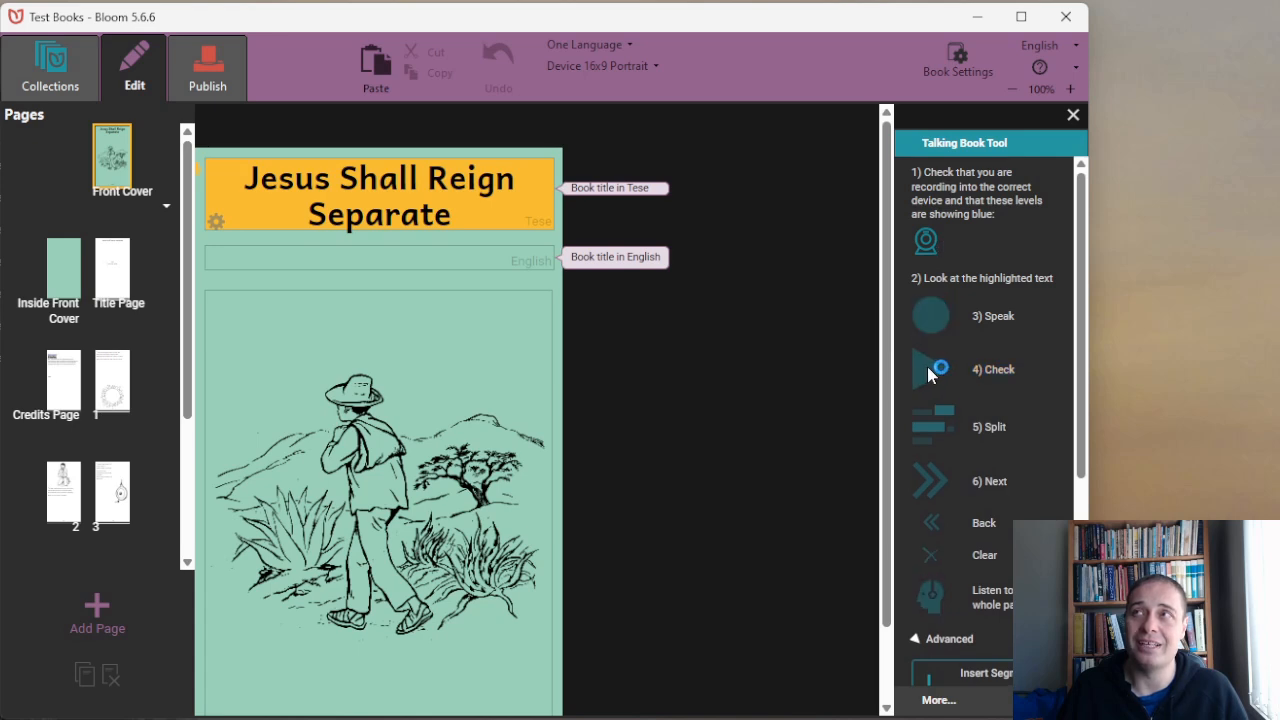
pyautogui.click(928, 370)
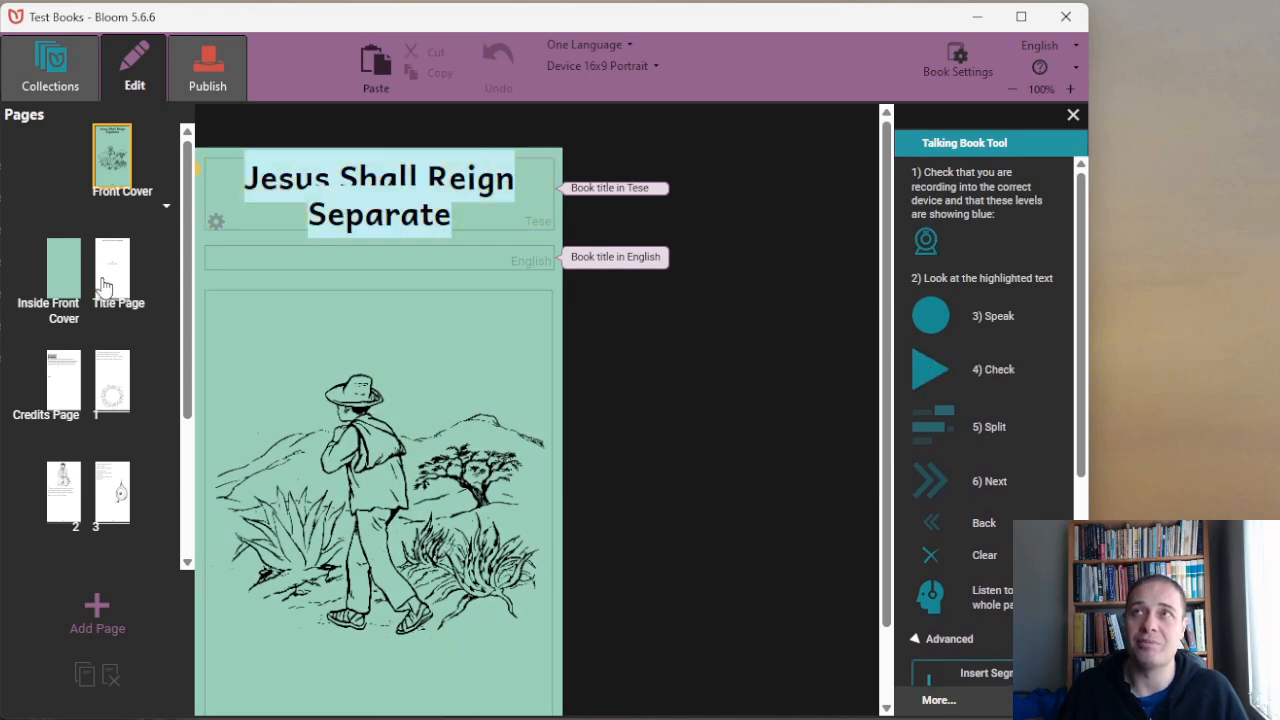
# Return to the Test Books collection and open the front cover of Jesus Shall Reign for editing.
pyautogui.click(72, 75)
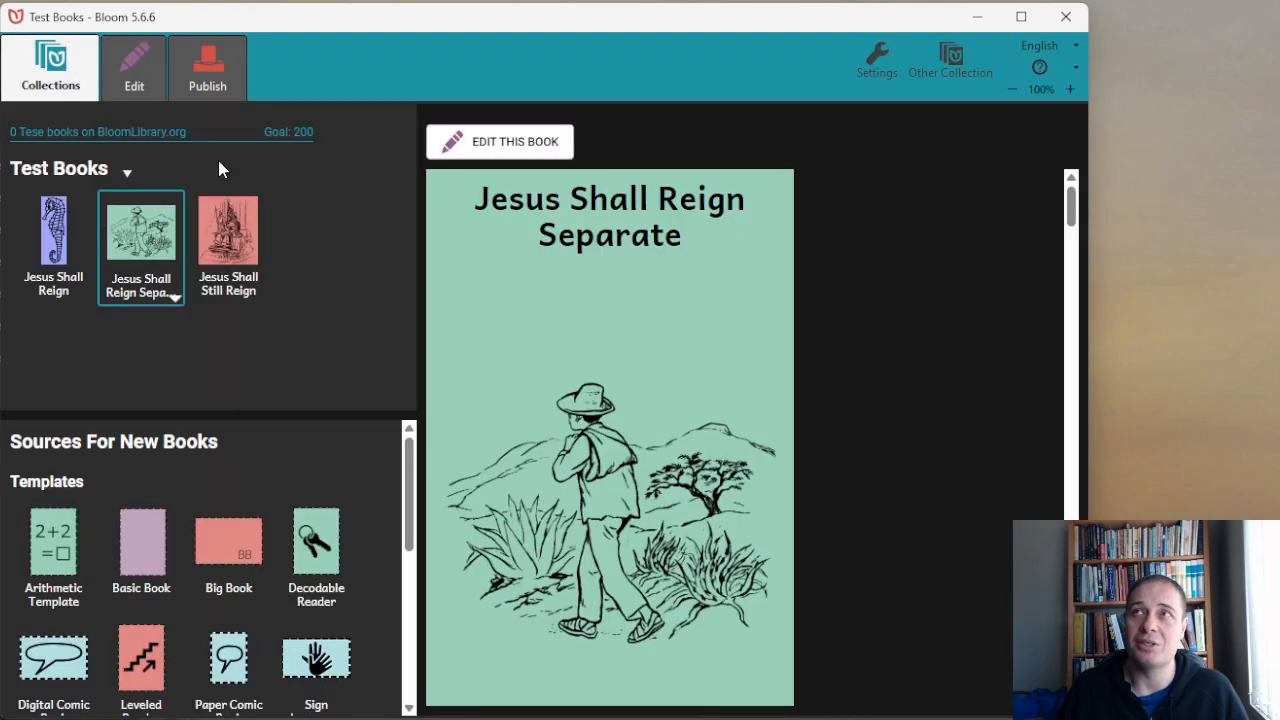
pyautogui.moveTo(78, 258); pyautogui.dragTo(538, 152)
pyautogui.click(536, 148)
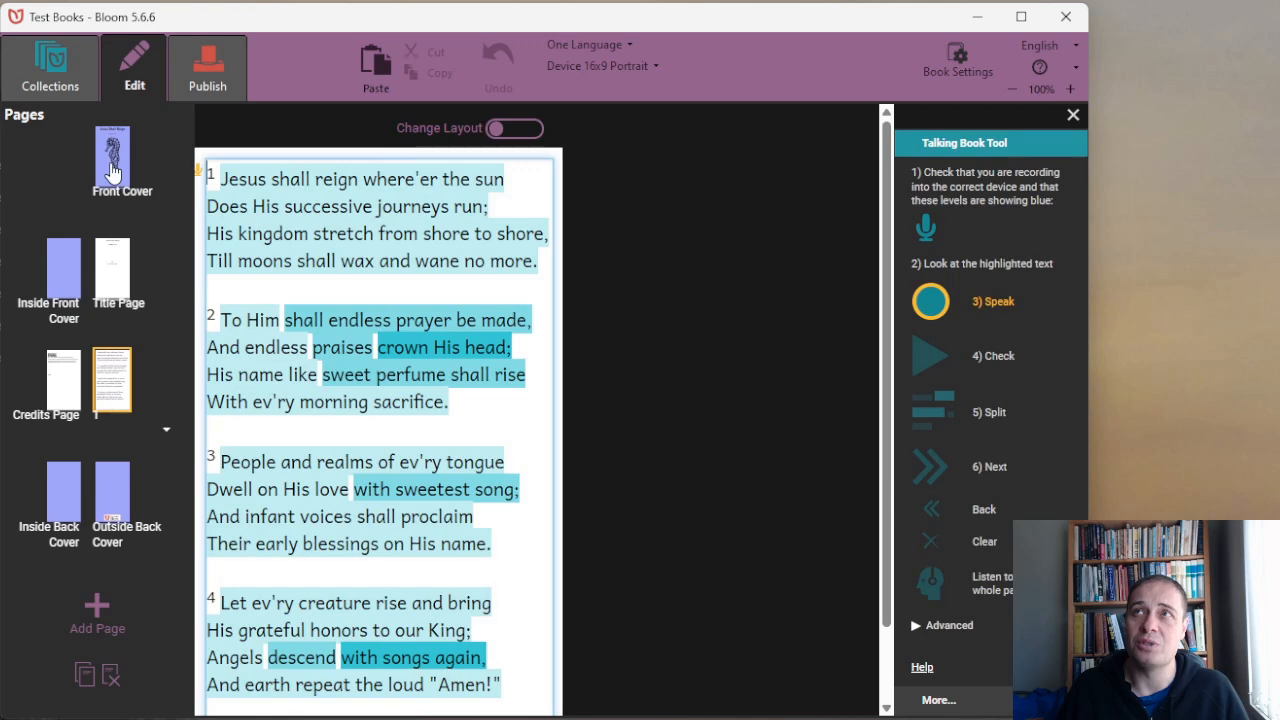
pyautogui.click(112, 170)
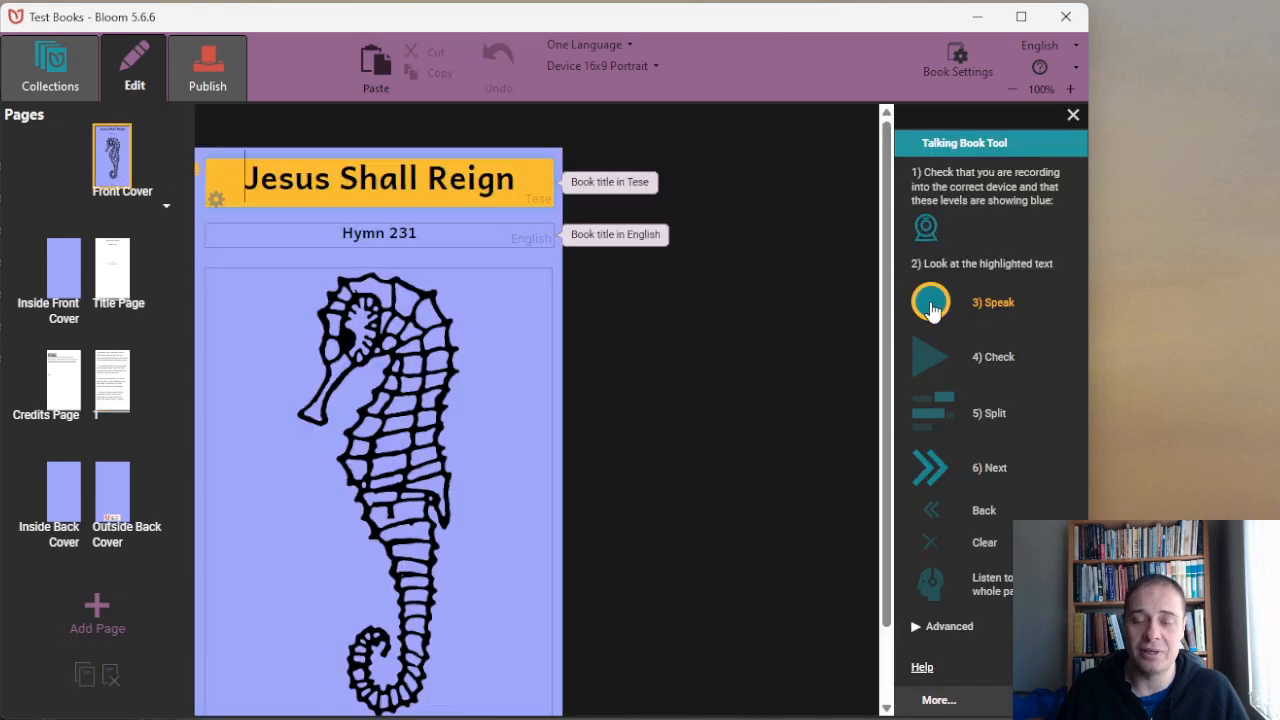
# Record the spoken narration for the cover title Jesus Shall Reign and play it back.
pyautogui.click(931, 303)
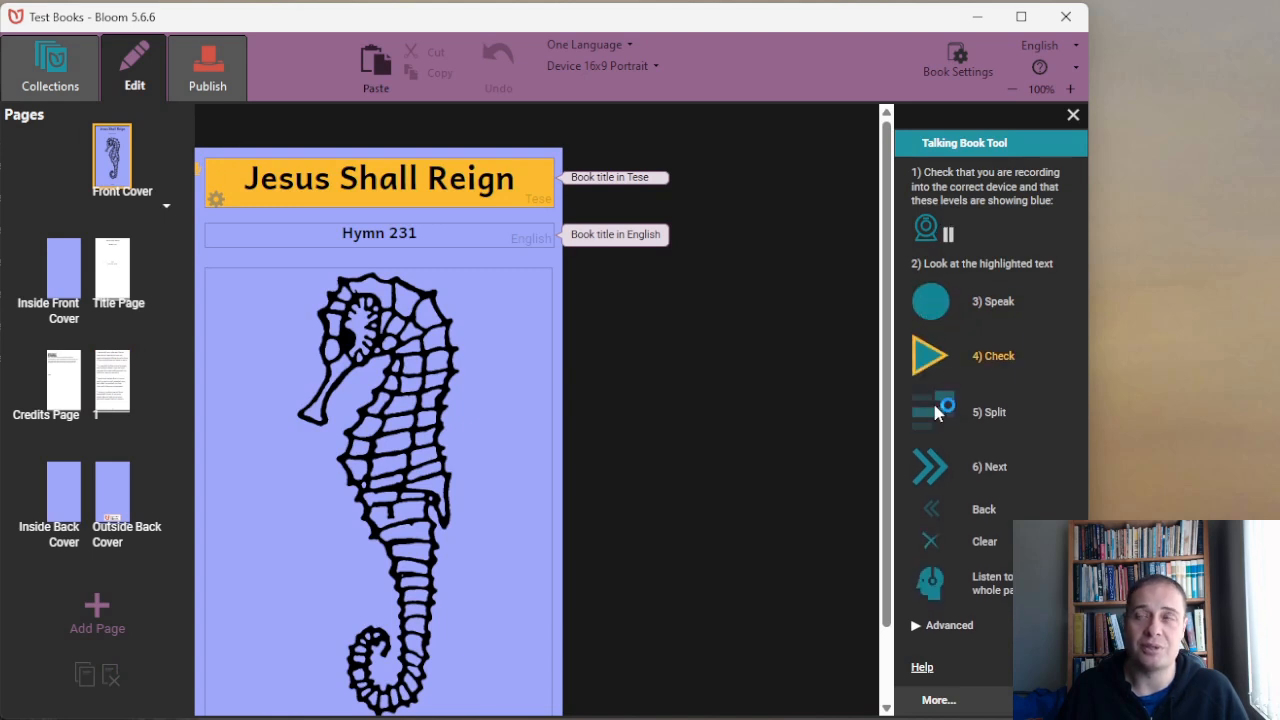
pyautogui.click(925, 362)
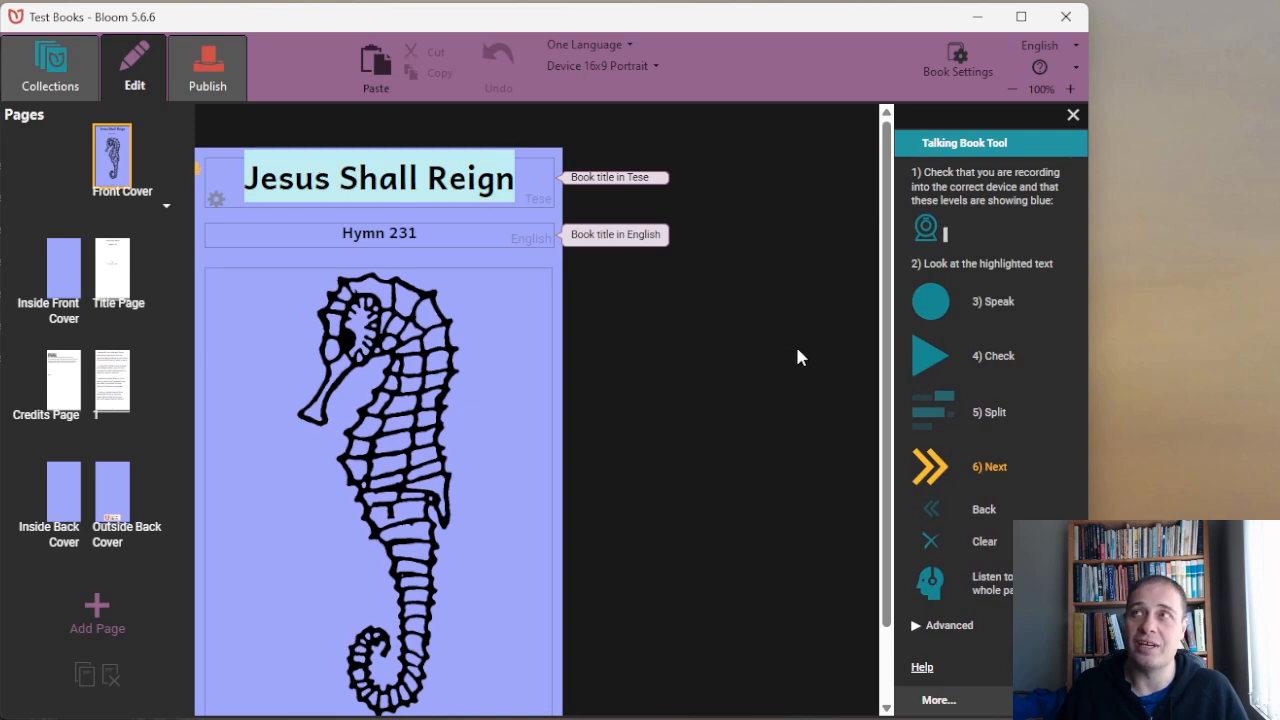
pyautogui.click(916, 358)
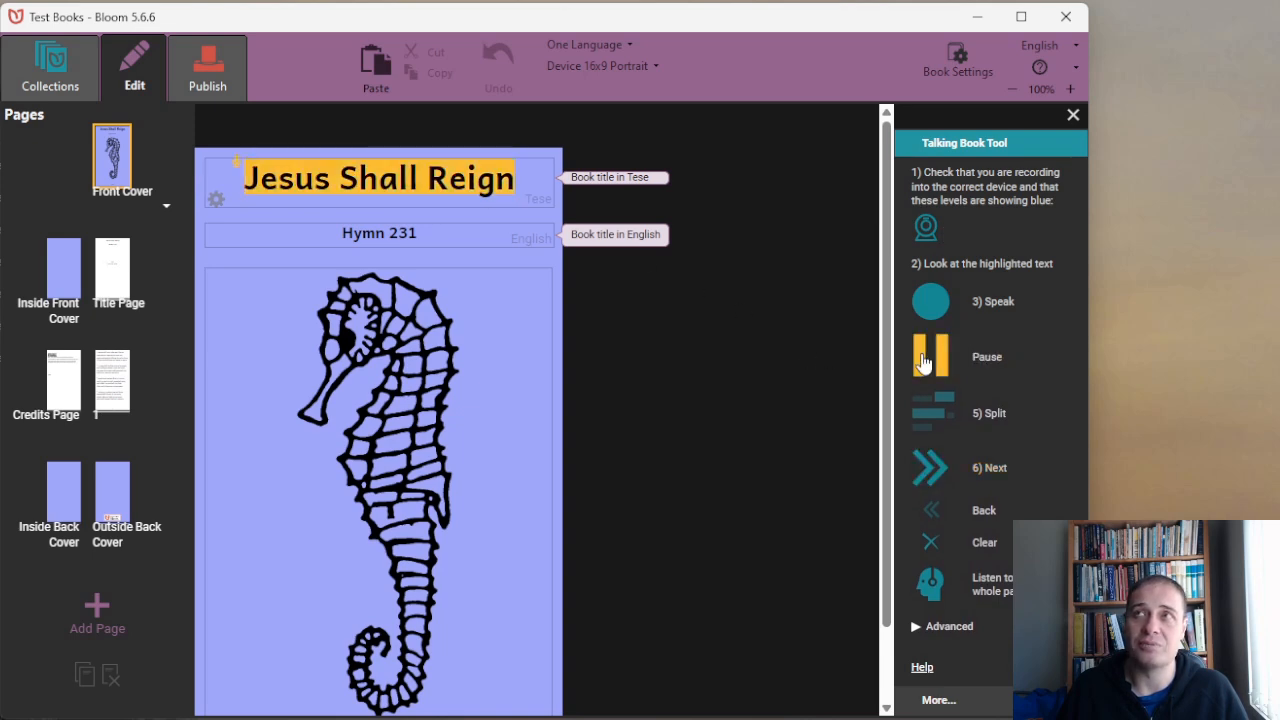
# Return to the Test Books collection and open the front cover of Jesus Shall Still Reign for editing.
pyautogui.click(52, 62)
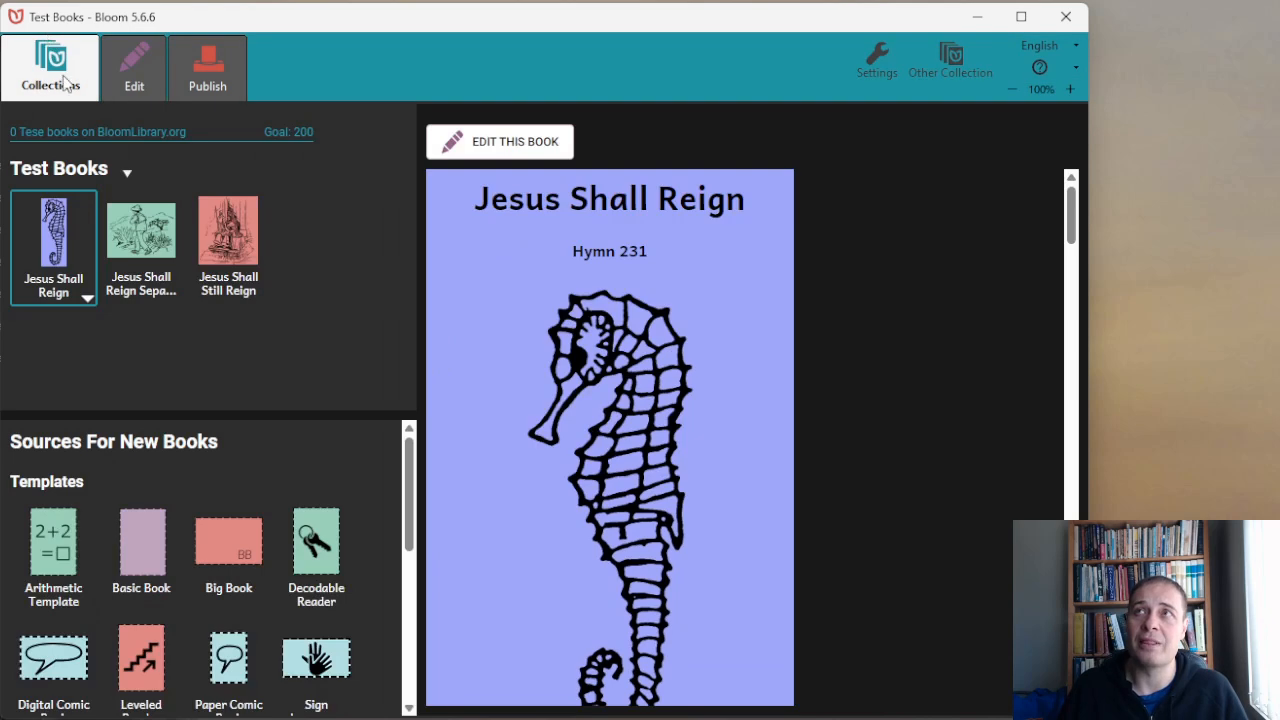
pyautogui.click(230, 246)
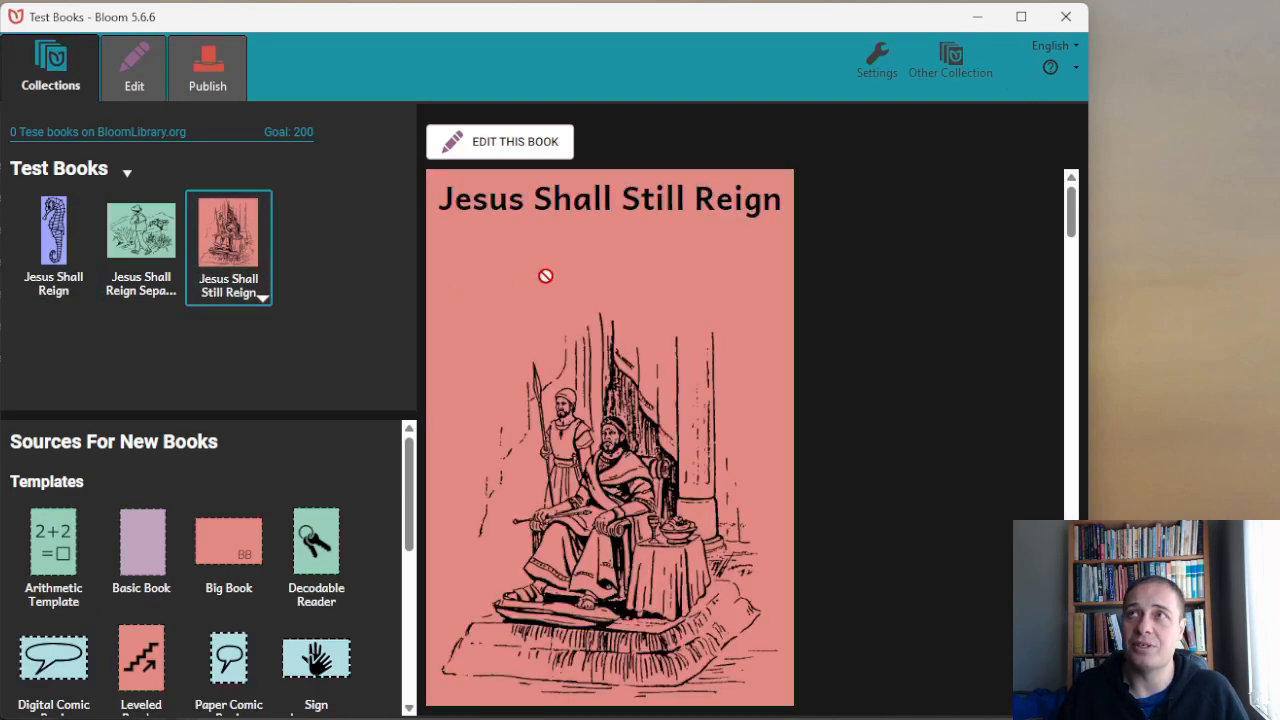
pyautogui.click(518, 146)
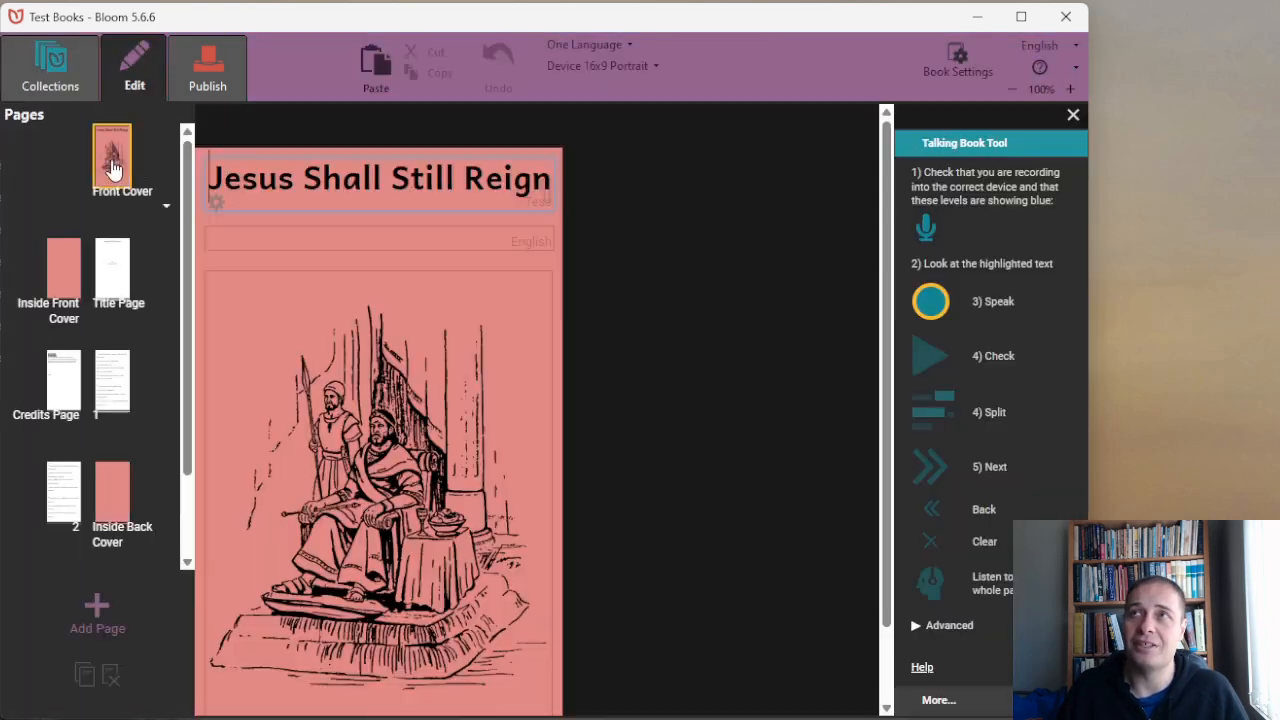
pyautogui.click(112, 163)
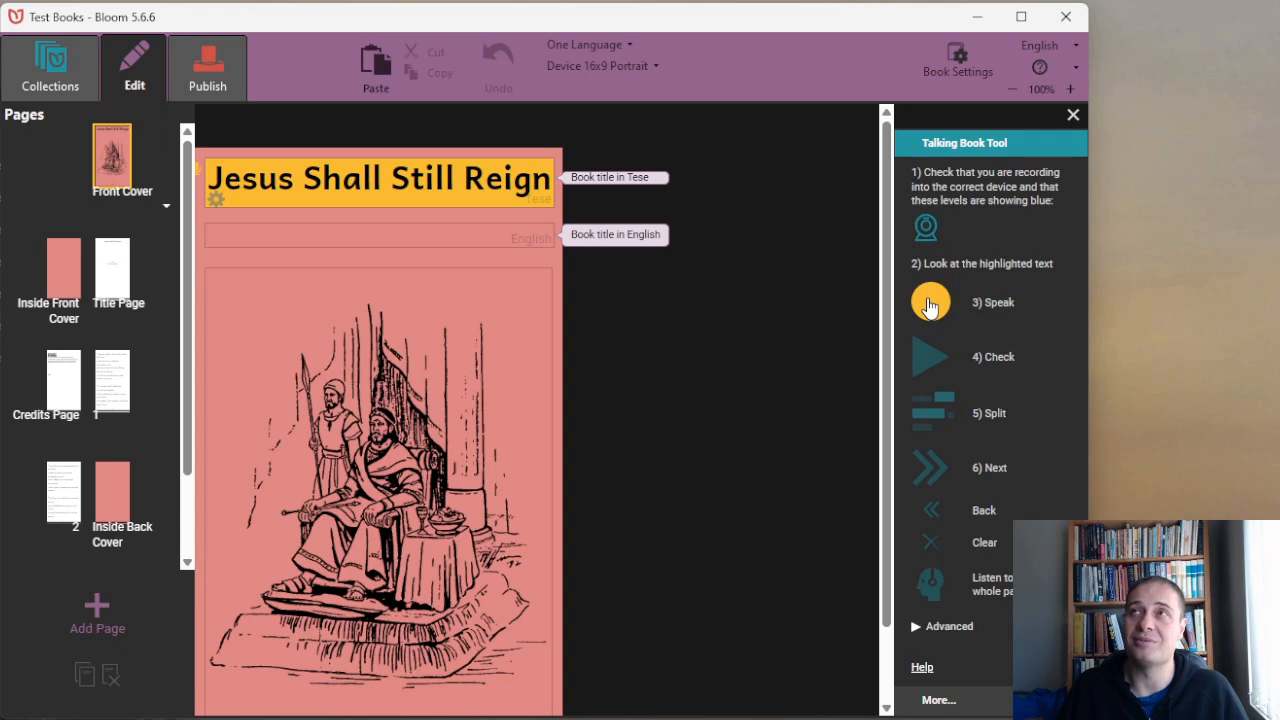
# Record the spoken cover title of Jesus Shall Still Reign, then split the recording after checking its playback.
pyautogui.click(929, 306)
pyautogui.click(933, 360)
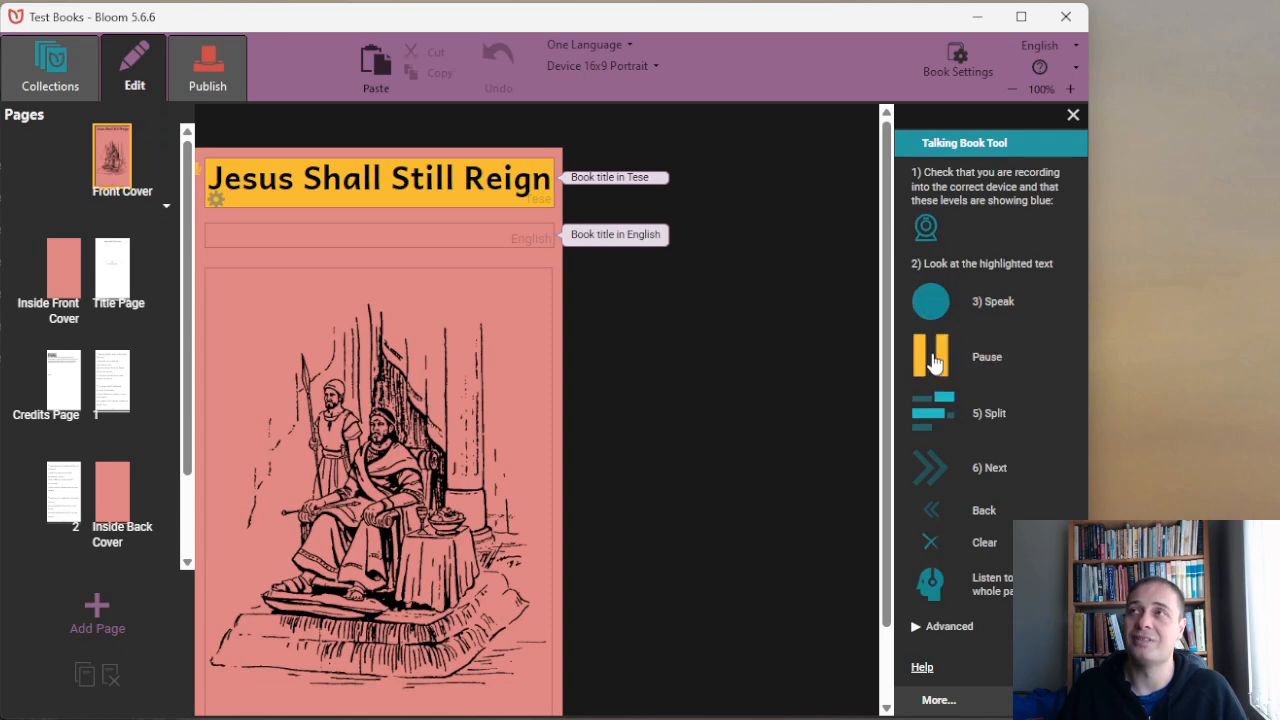
pyautogui.click(932, 419)
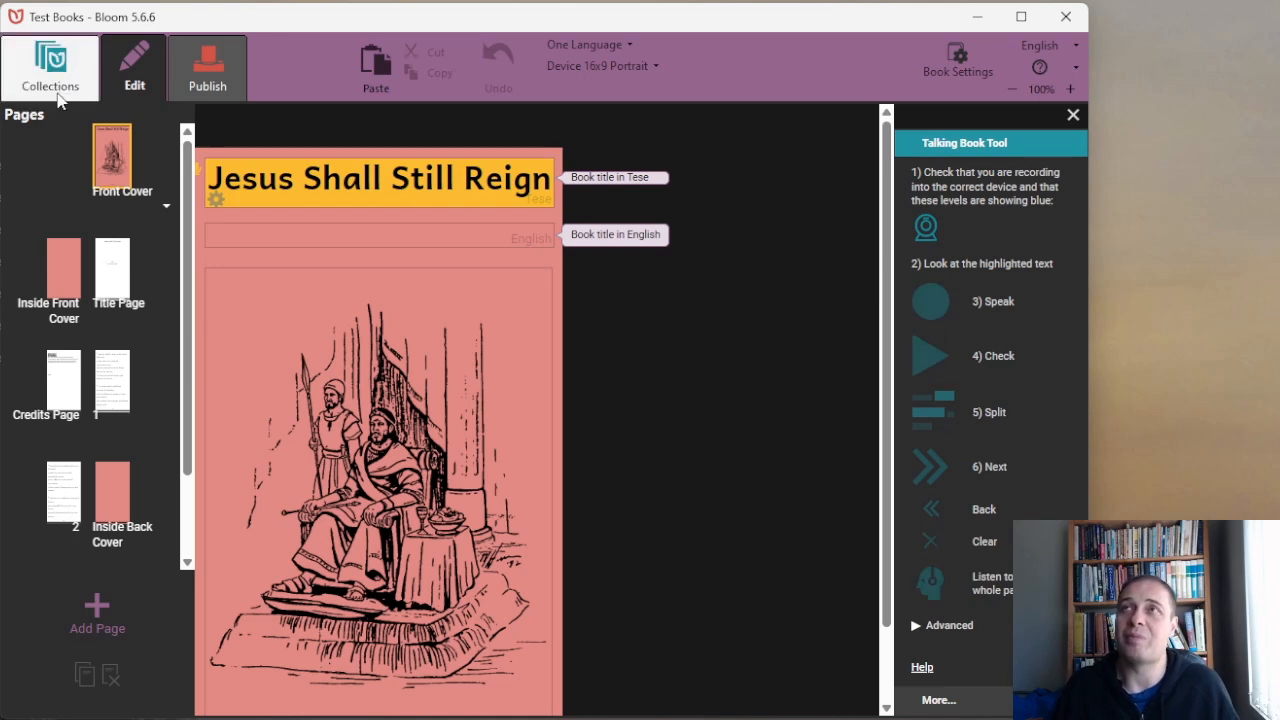
# Open BloomPUB publishing for Jesus Shall Still Reign and view the cover color choices without changing the color.
pyautogui.click(58, 88)
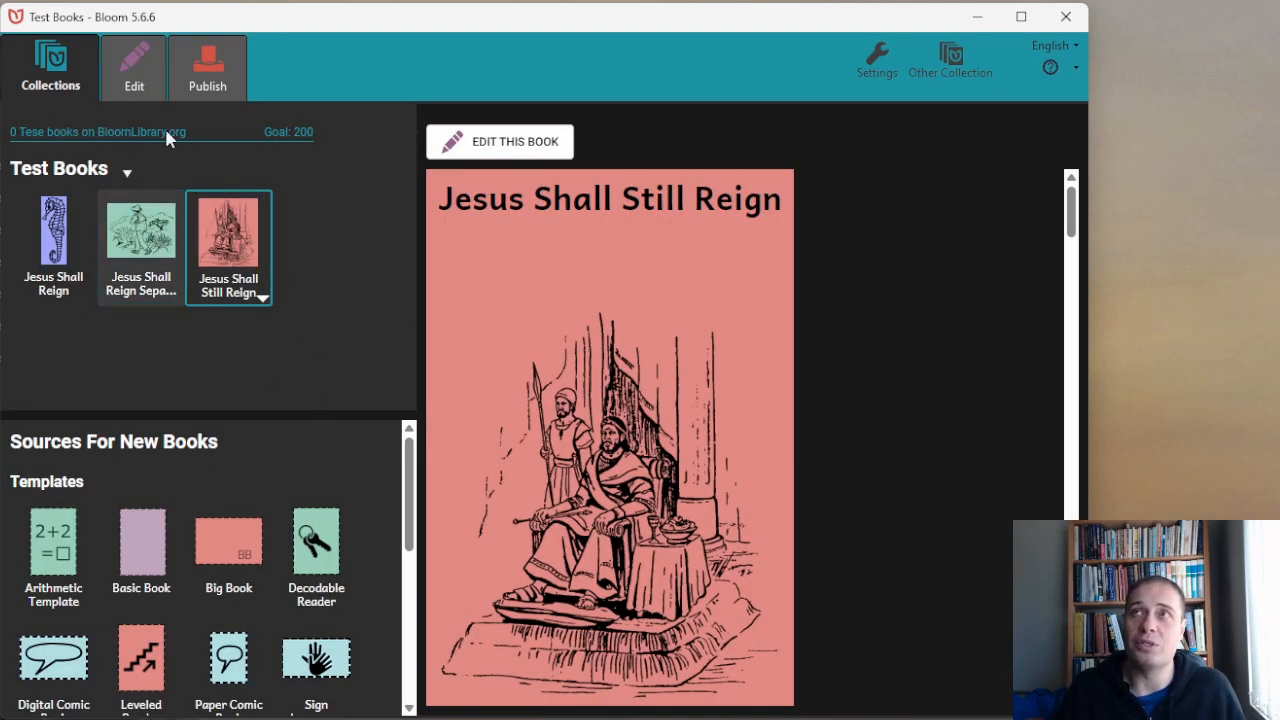
pyautogui.click(211, 75)
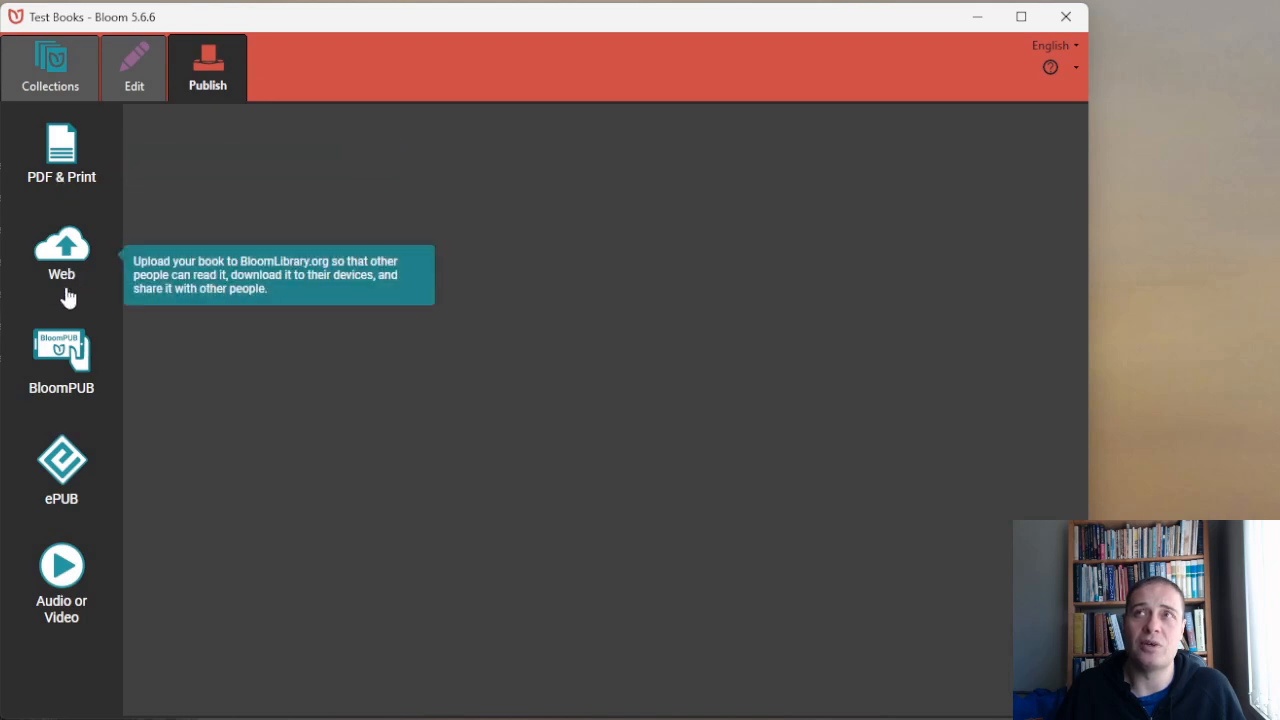
pyautogui.click(57, 368)
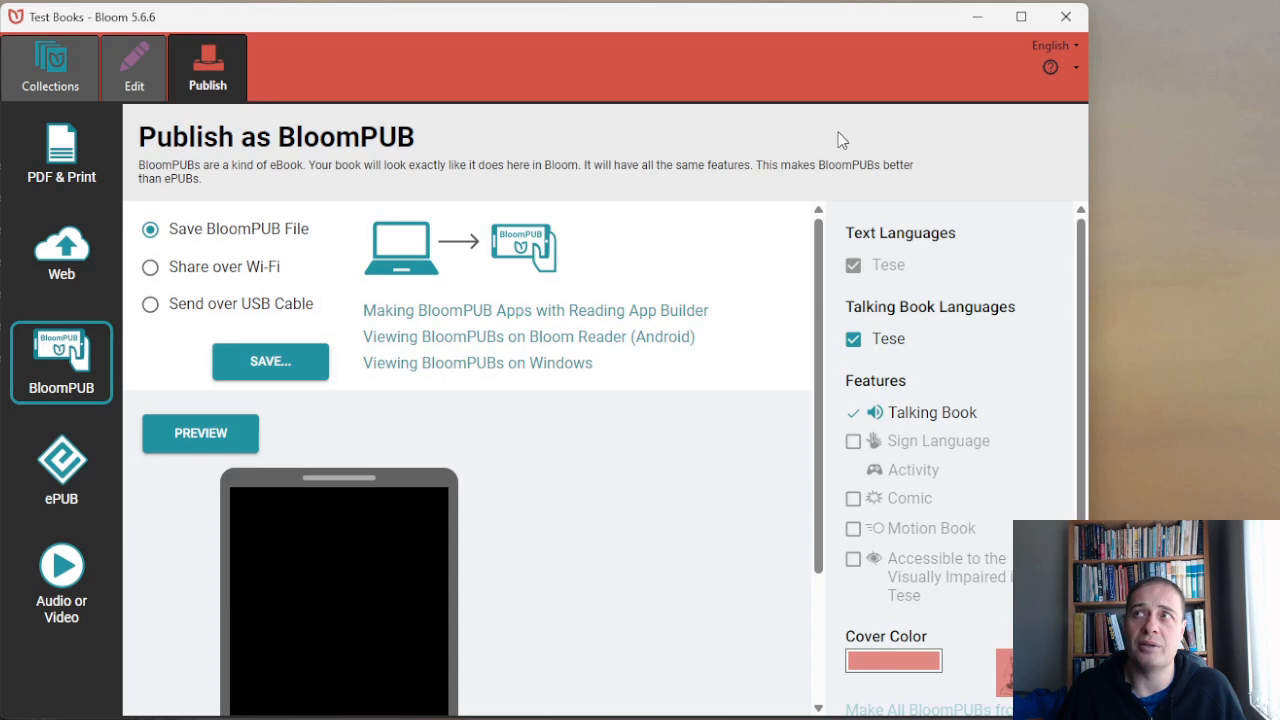
pyautogui.moveTo(1092, 327); pyautogui.dragTo(1029, 327)
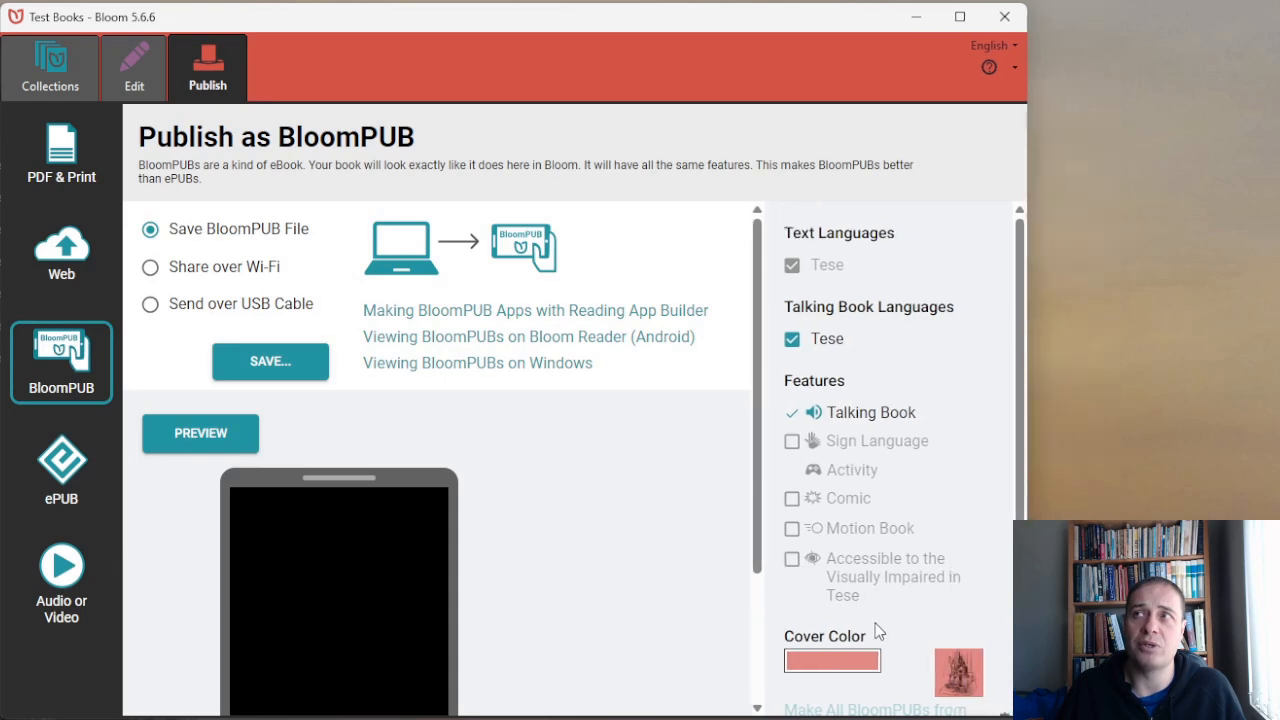
pyautogui.click(845, 663)
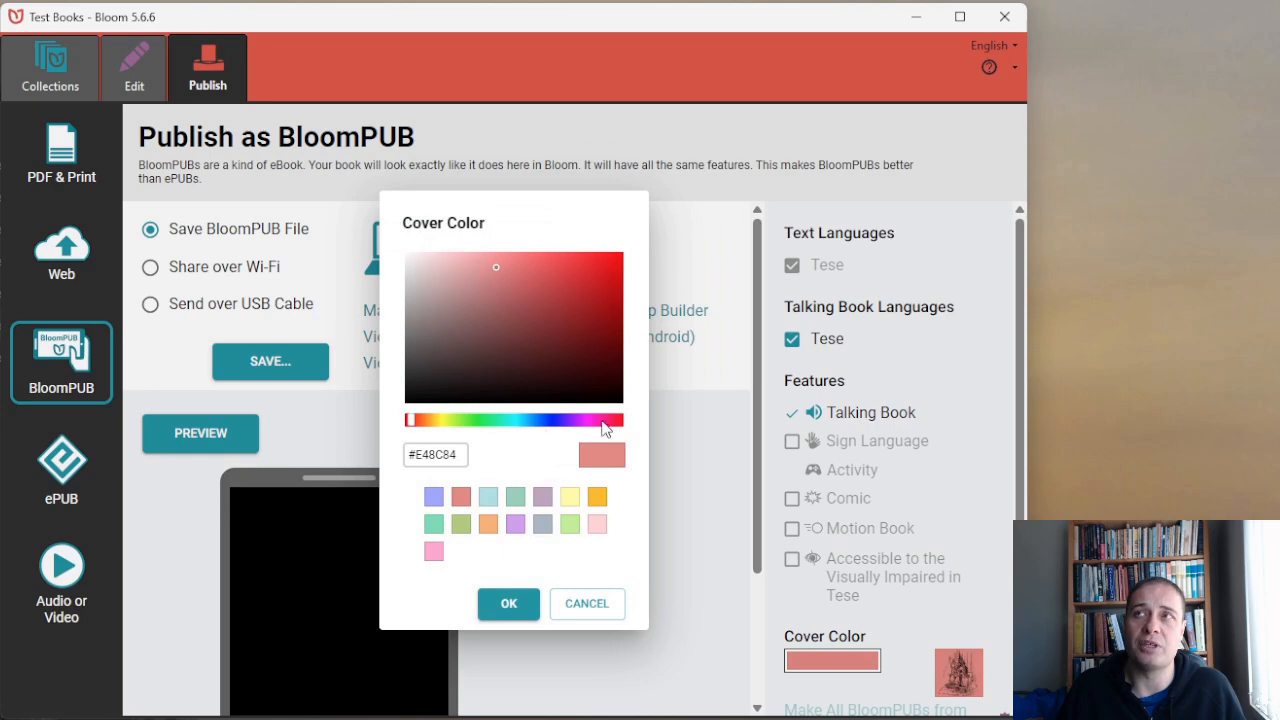
pyautogui.click(608, 613)
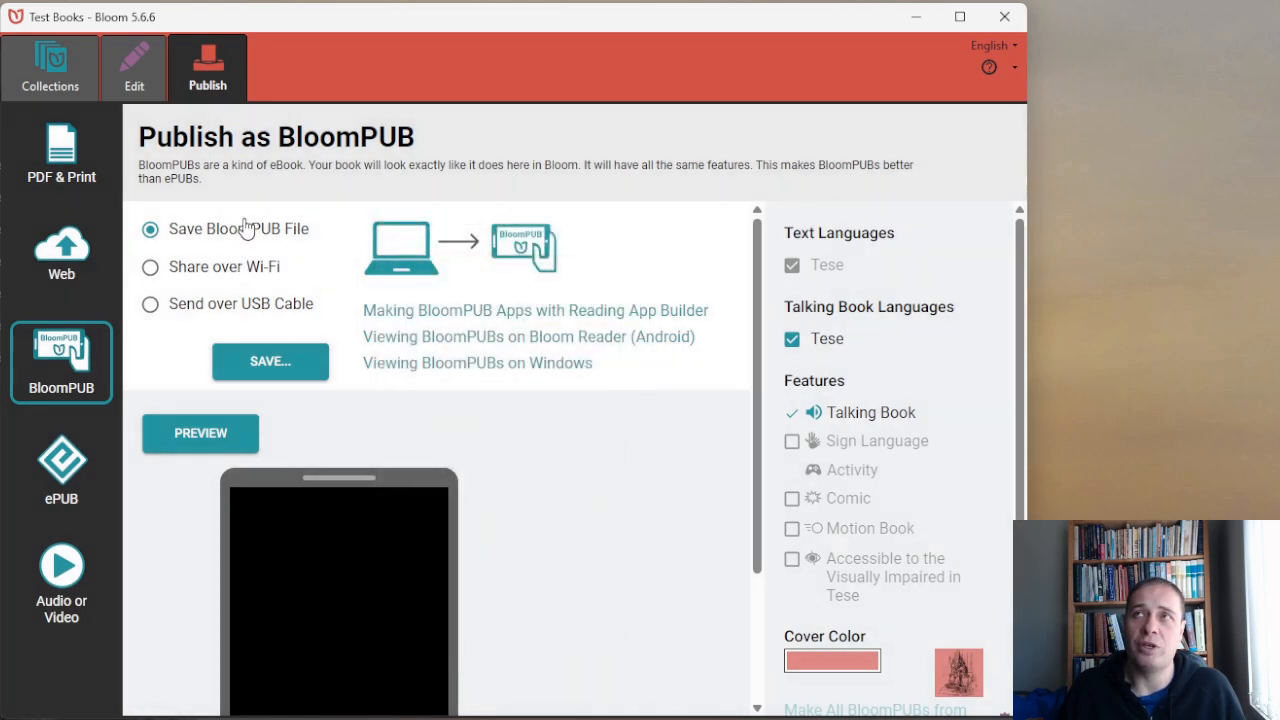
# Save Jesus Shall Still Reign as a BloomPUB file in the Bloom Test Books folder on the Desktop.
pyautogui.click(285, 361)
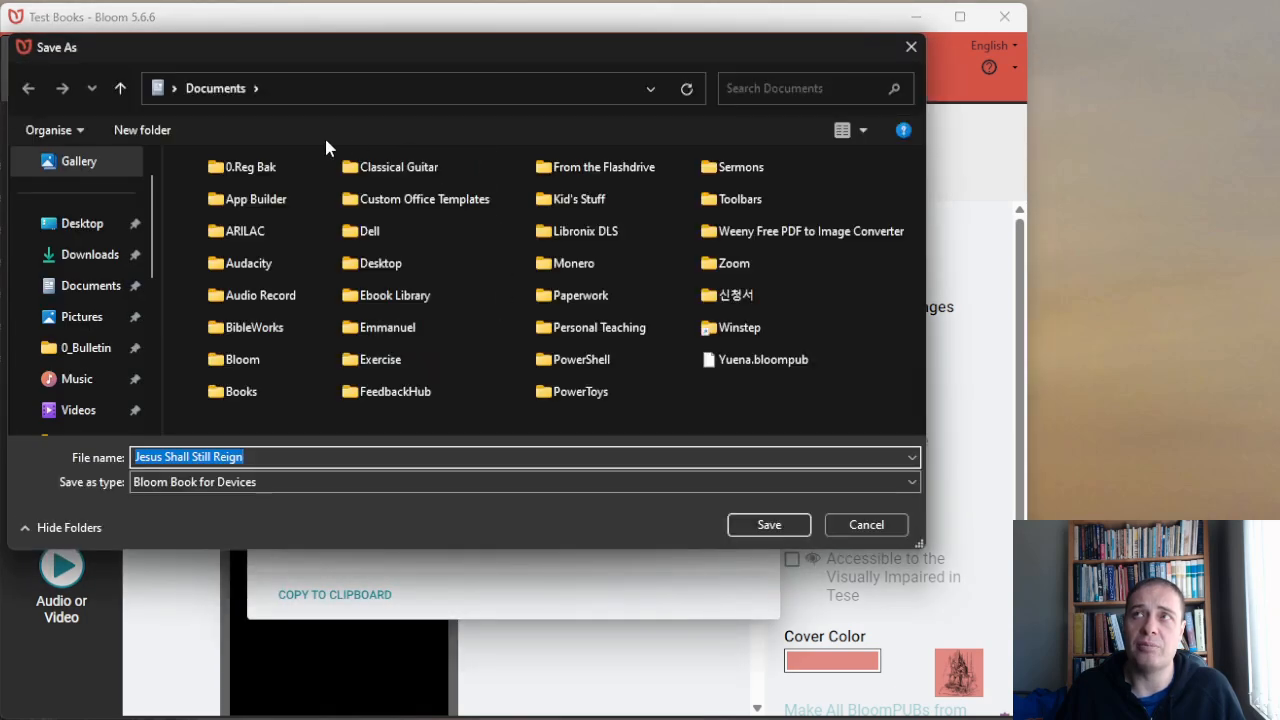
pyautogui.click(84, 223)
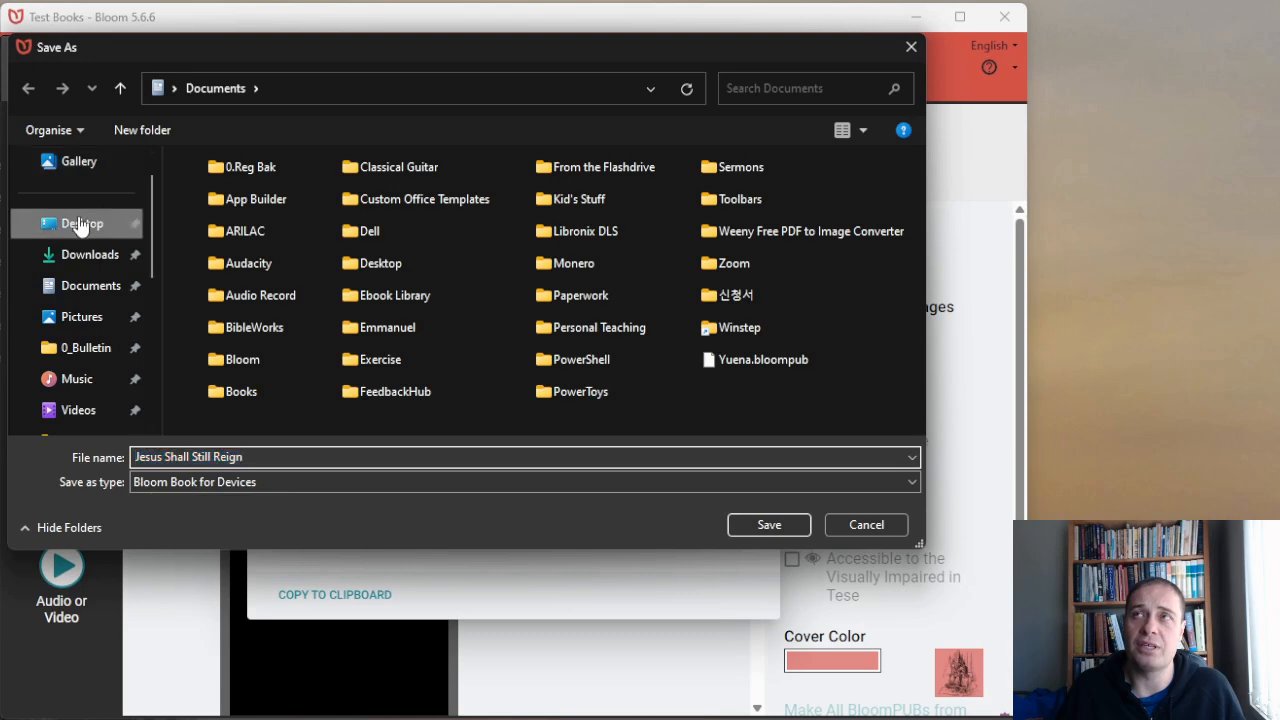
pyautogui.doubleClick(253, 197)
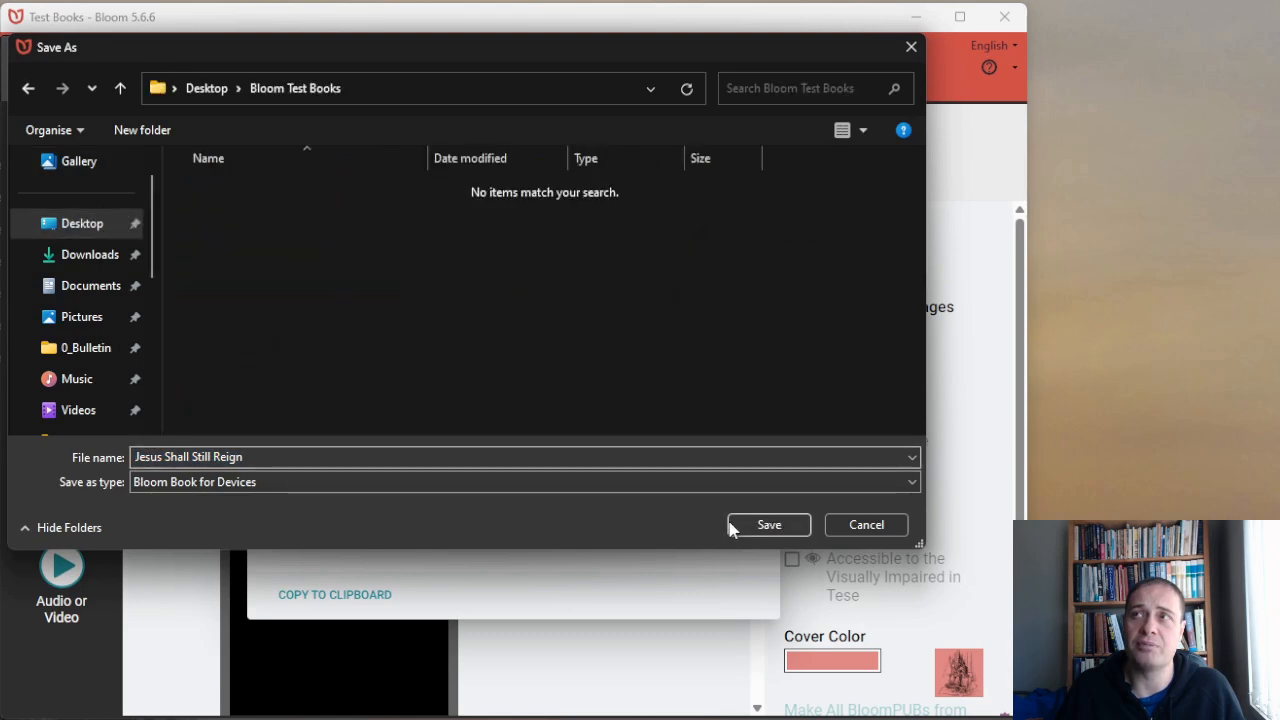
pyautogui.click(765, 526)
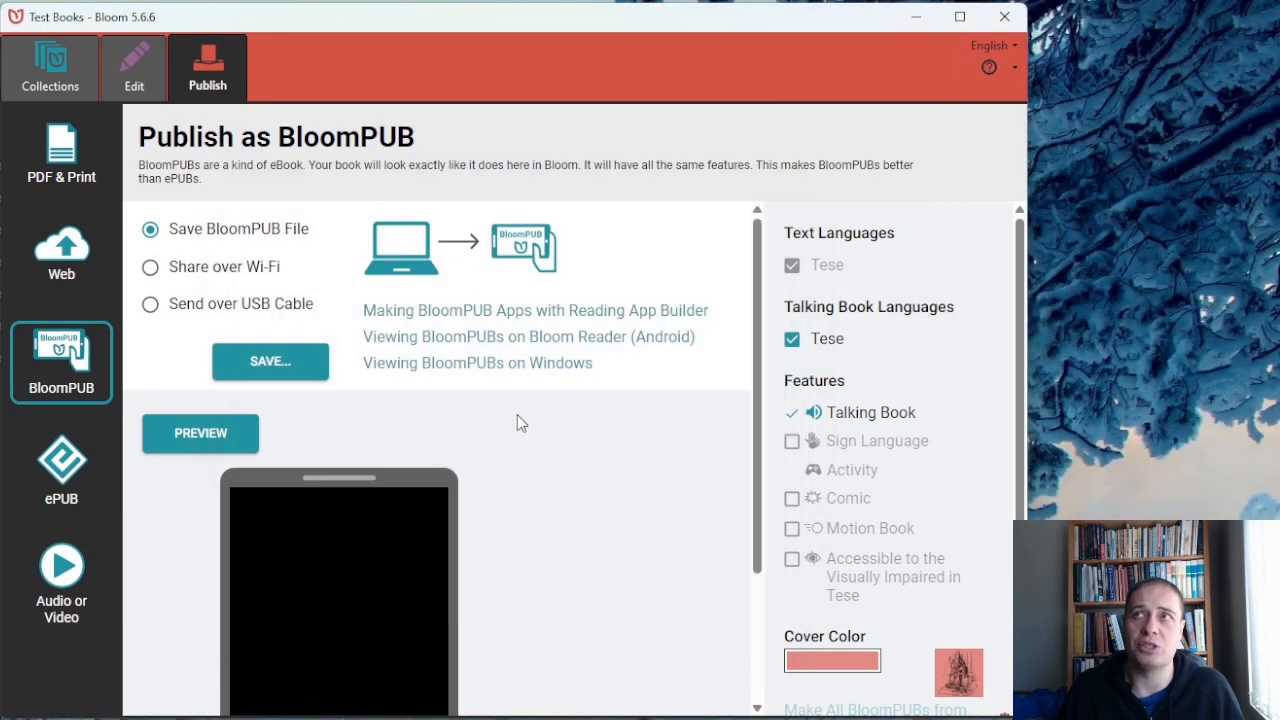
# Publish Jesus Shall Reign Separate from the Test Books collection as a BloomPUB file in the Bloom Test Books folder.
pyautogui.click(64, 80)
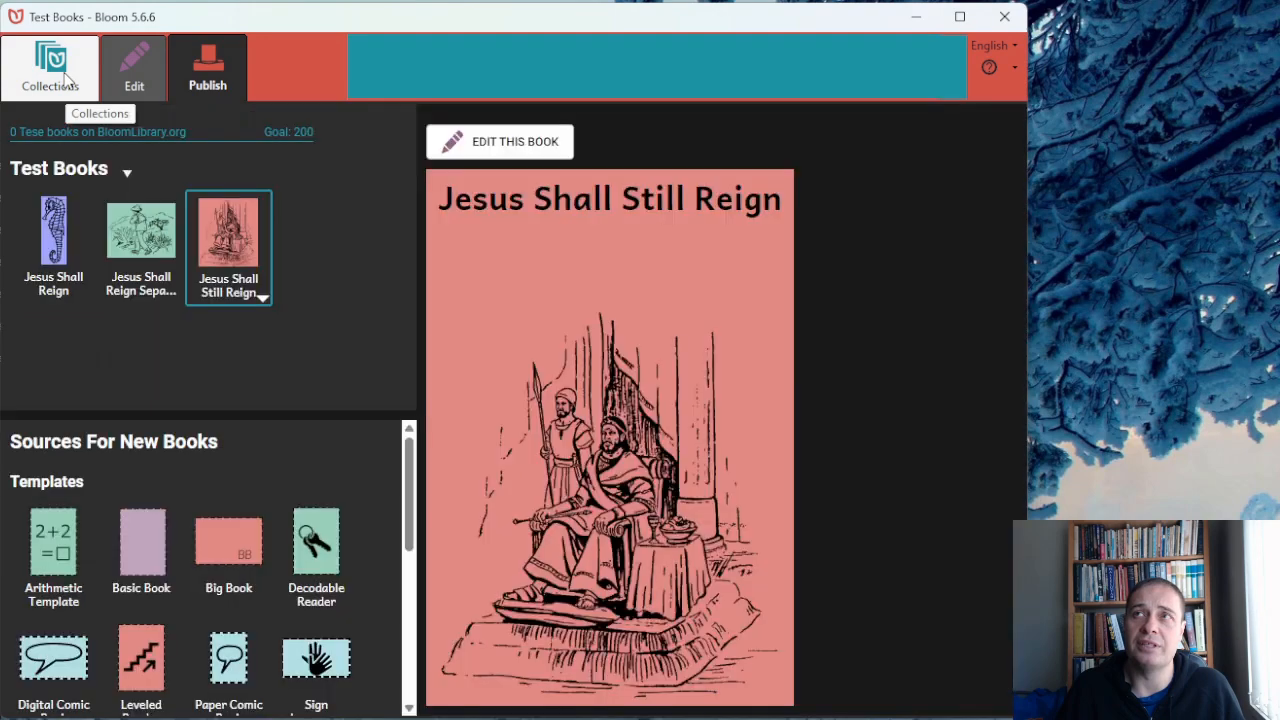
pyautogui.click(126, 274)
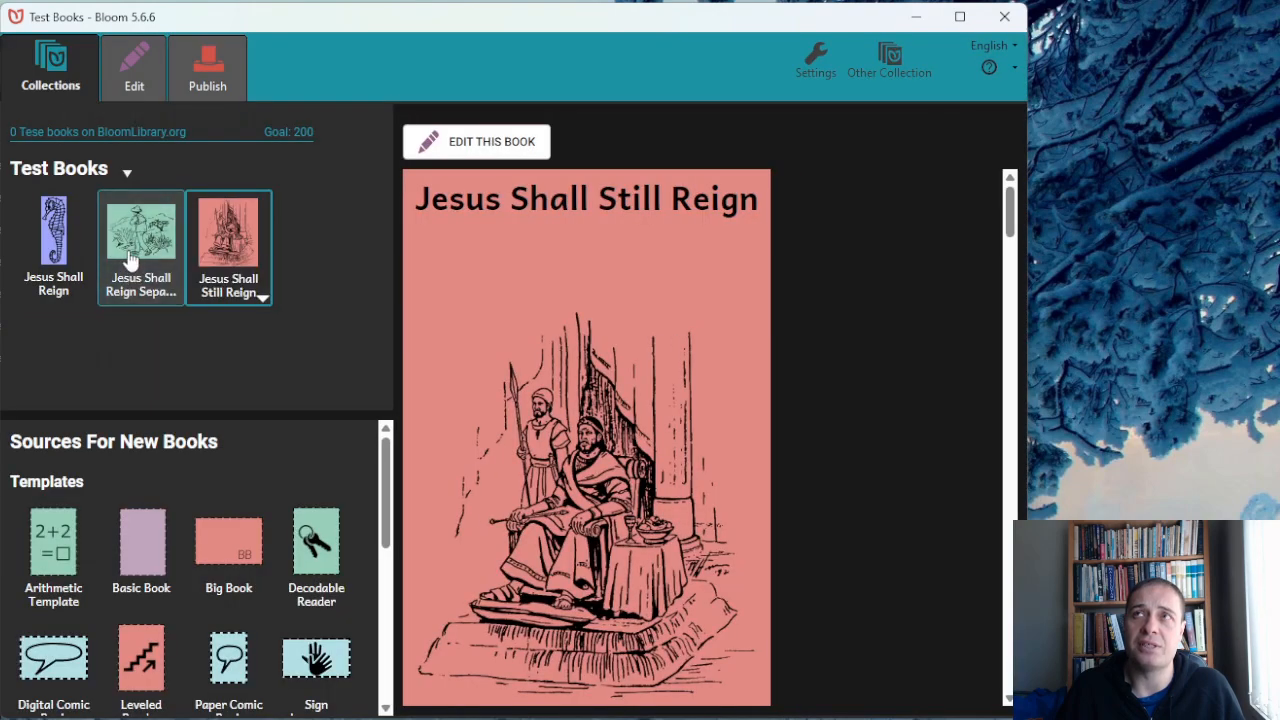
pyautogui.click(203, 78)
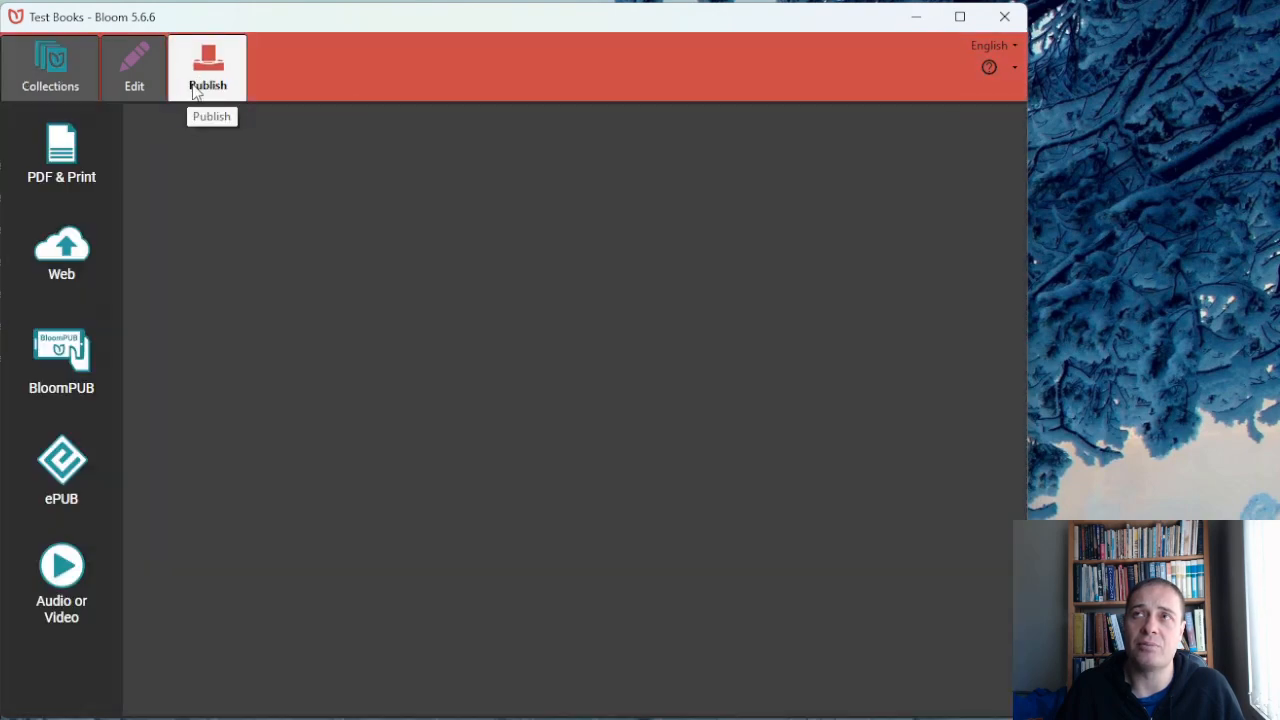
pyautogui.click(79, 335)
pyautogui.click(252, 367)
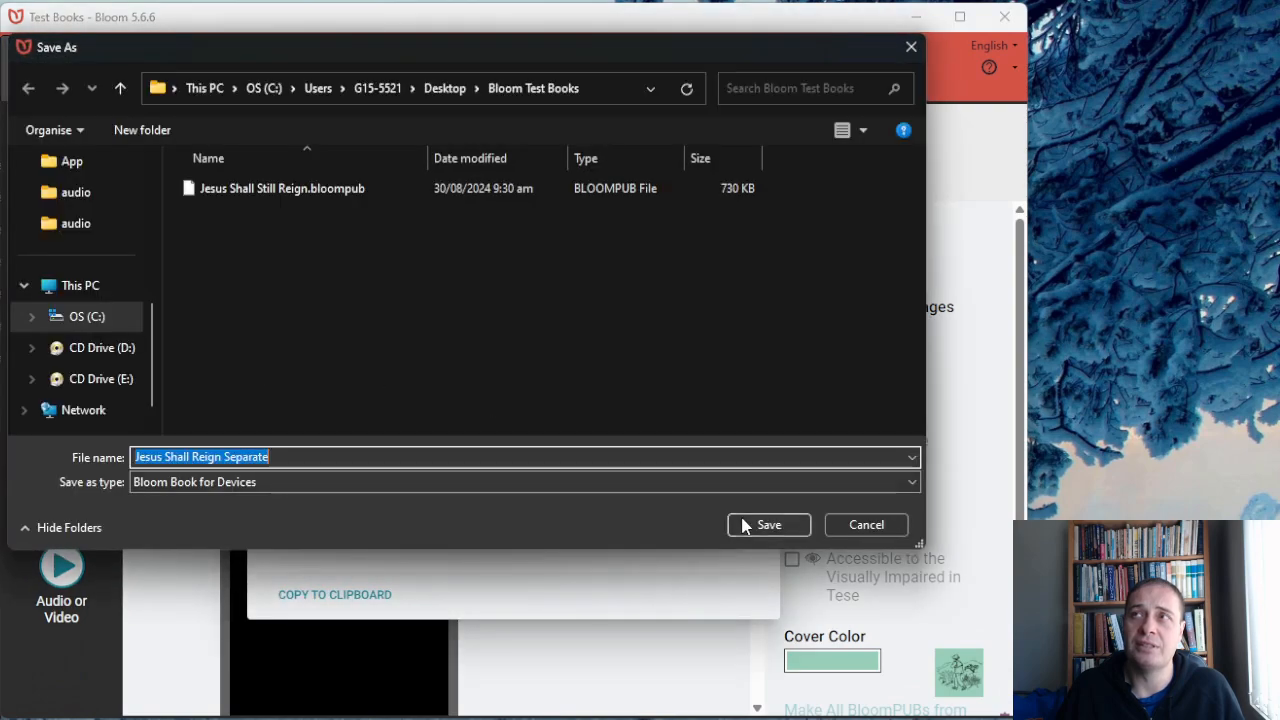
pyautogui.click(766, 523)
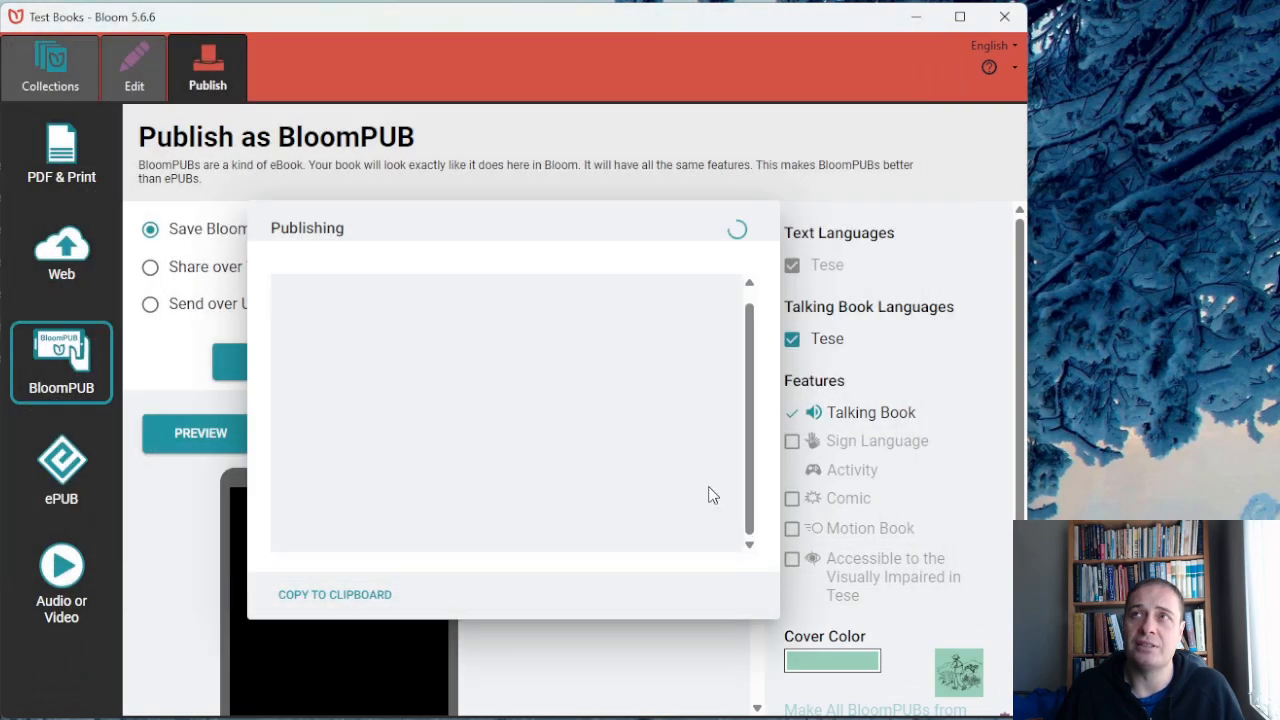
# Save Jesus Shall Reign as a BloomPUB file in the Bloom Test Books folder and return to the Test Books collection.
pyautogui.click(44, 72)
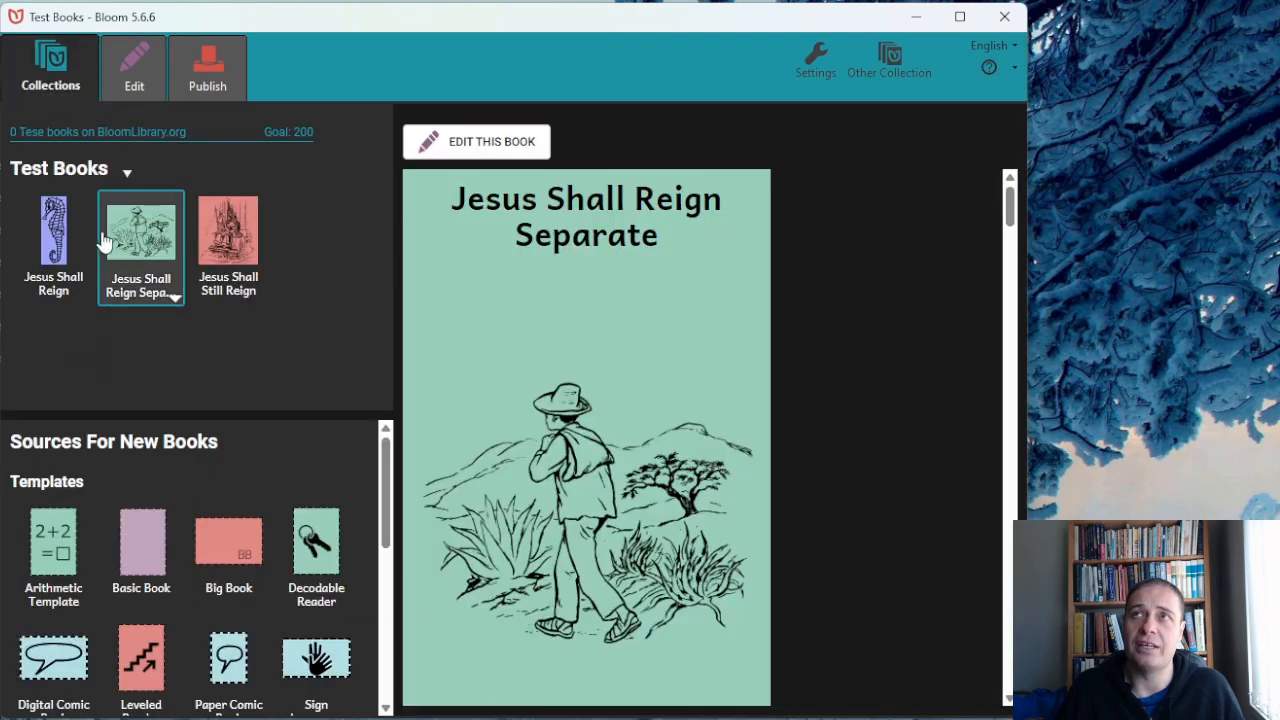
pyautogui.click(53, 235)
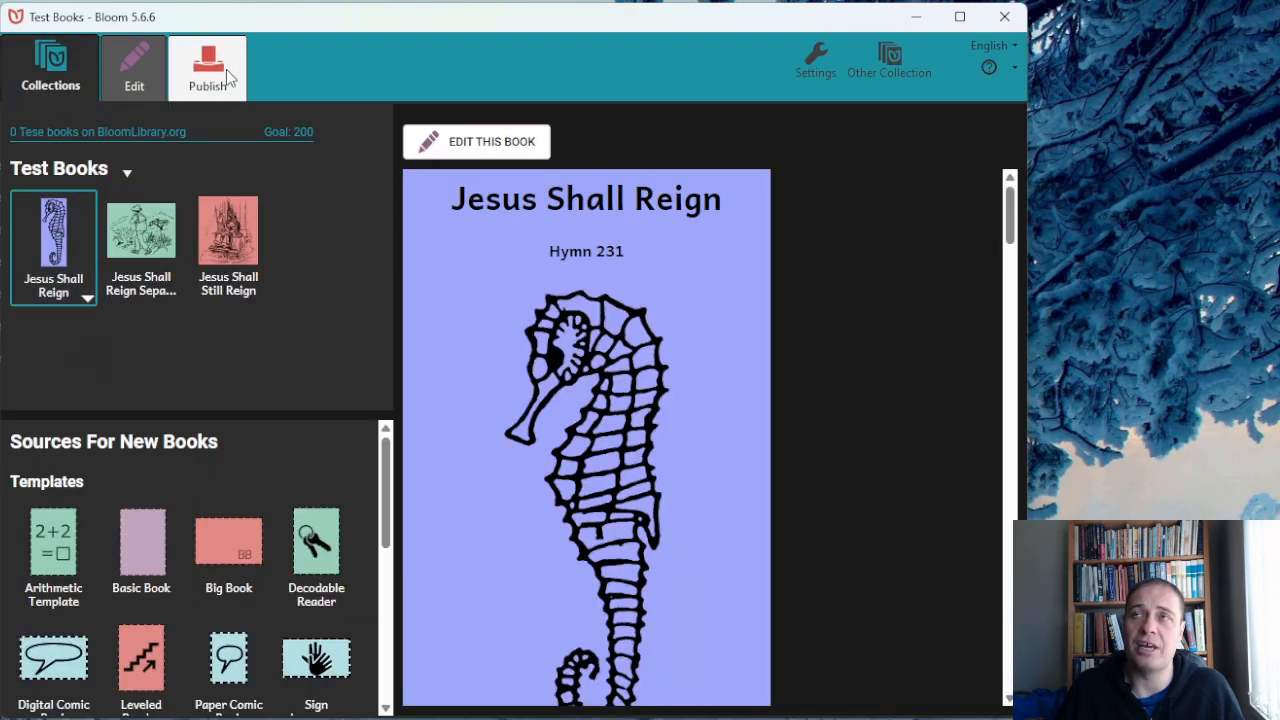
pyautogui.click(212, 70)
pyautogui.click(78, 362)
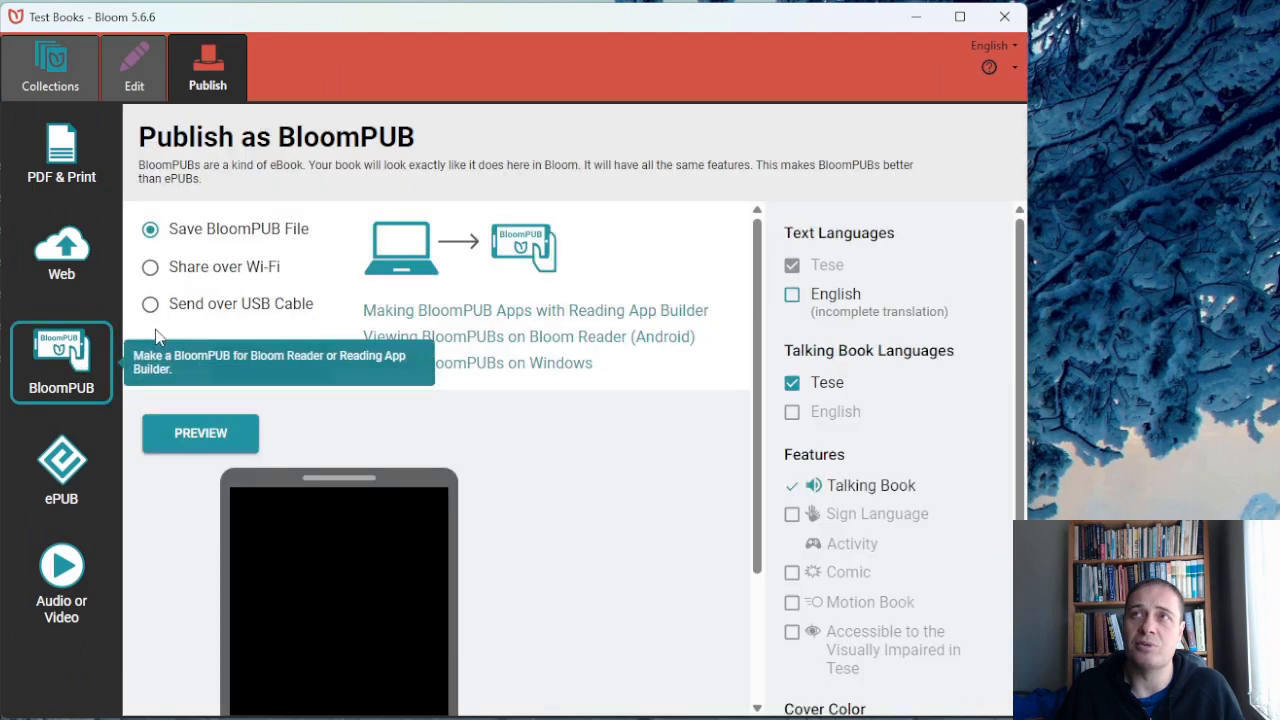
pyautogui.click(249, 362)
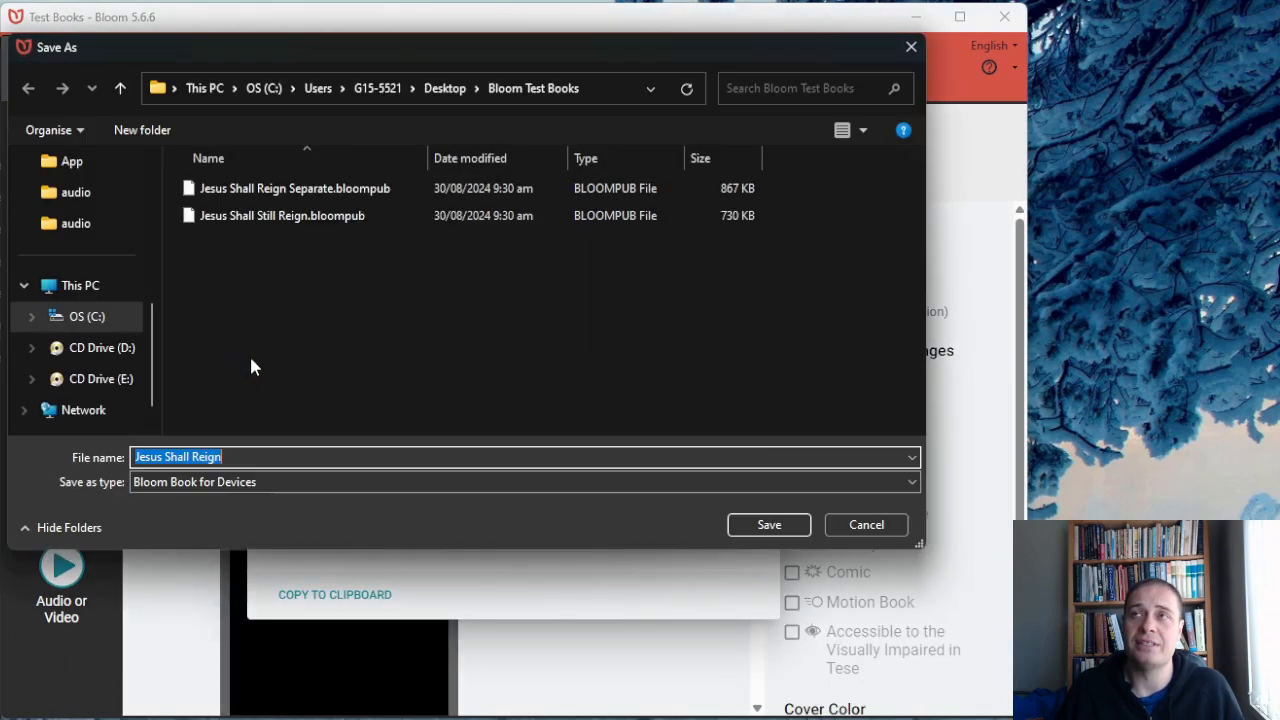
pyautogui.click(766, 524)
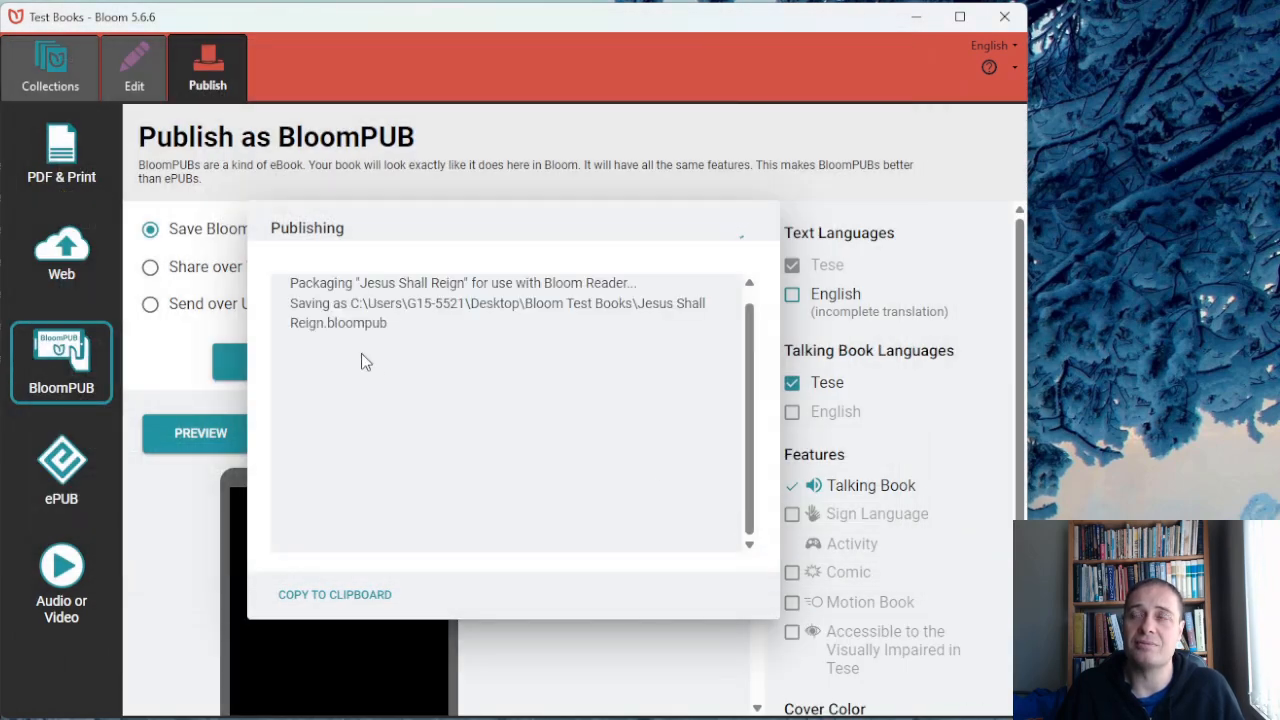
pyautogui.click(88, 90)
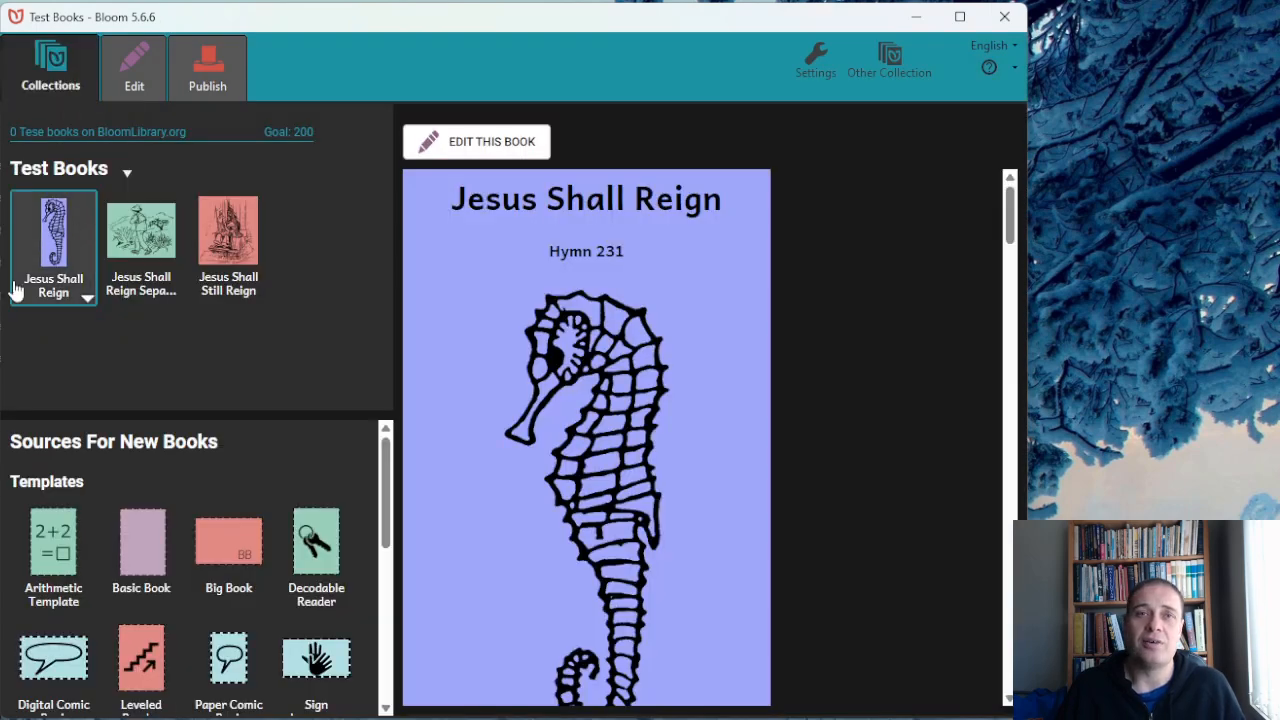
# Switch to the browser and review the Reading App Builder download page and the Windows installation components listed in the PDF instructions.
pyautogui.click(915, 17)
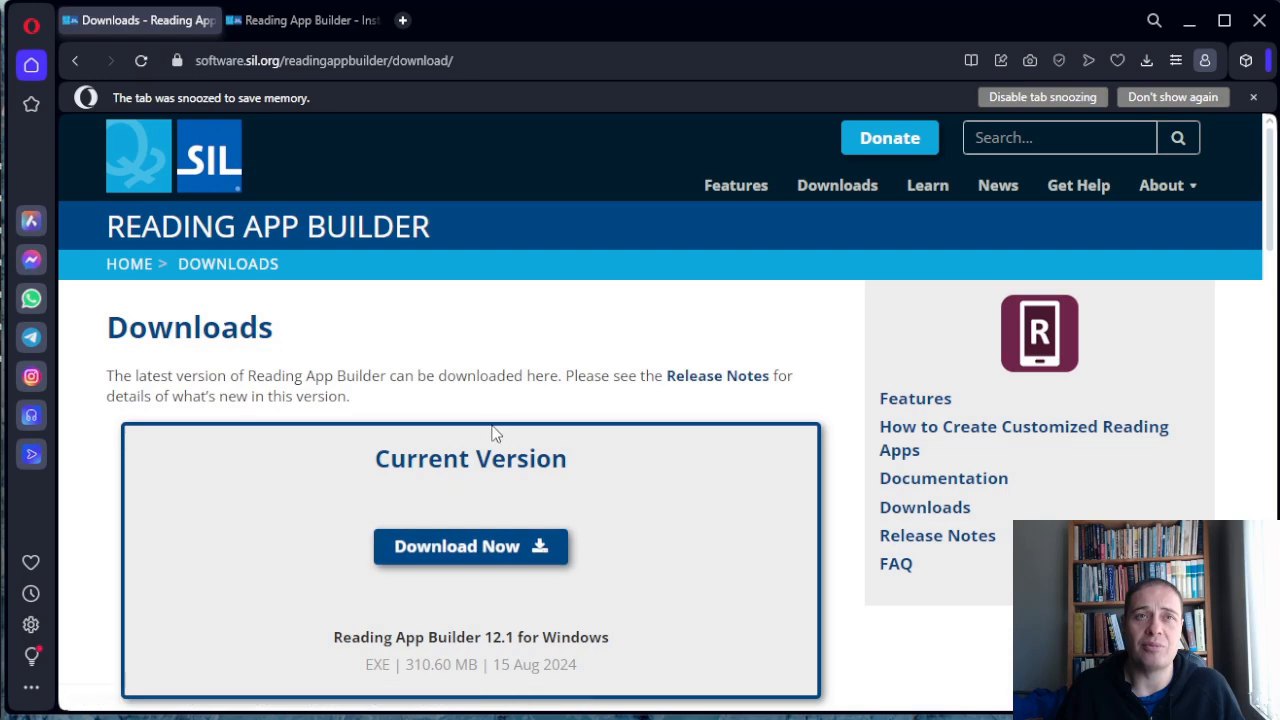
pyautogui.click(305, 30)
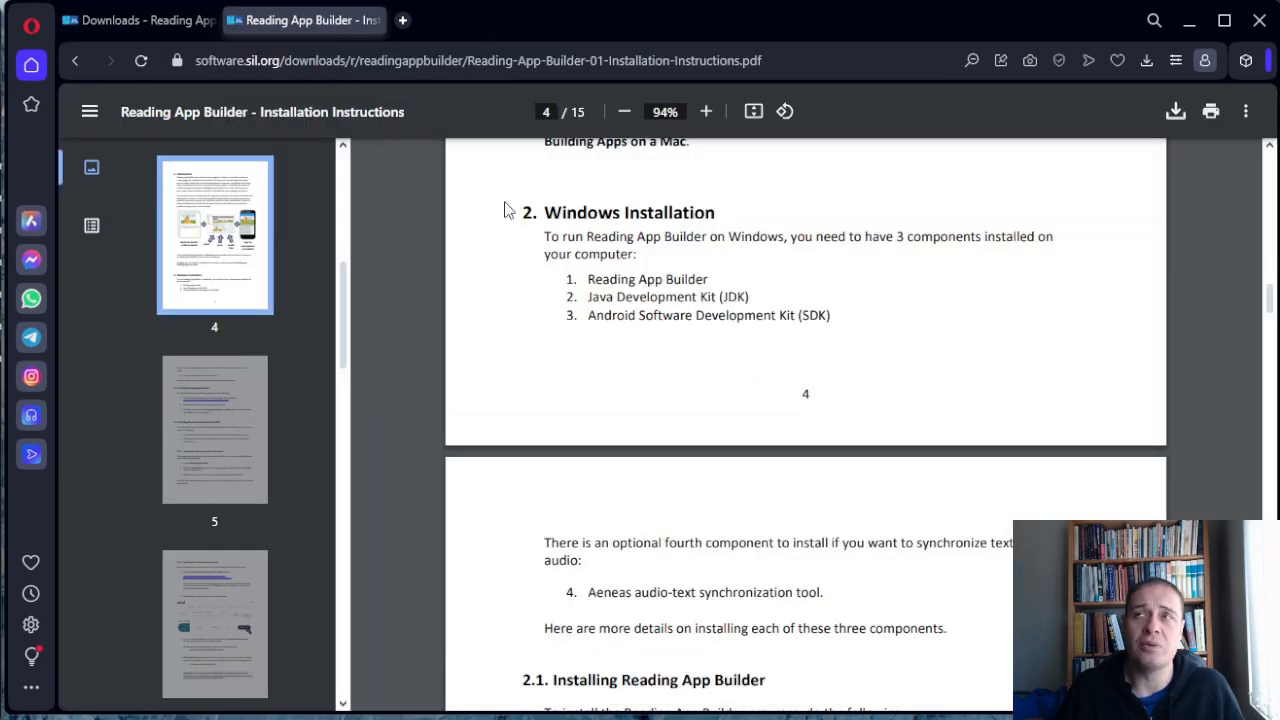
pyautogui.moveTo(589, 297); pyautogui.dragTo(757, 297)
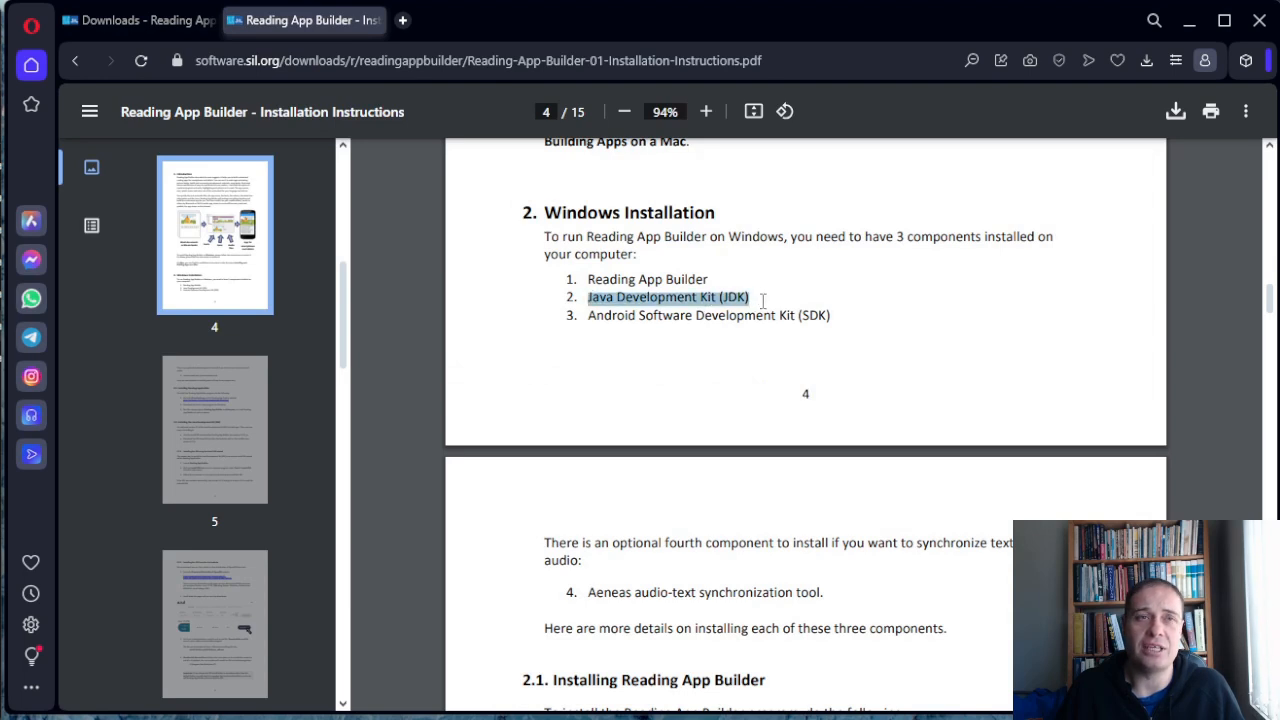
pyautogui.click(814, 322)
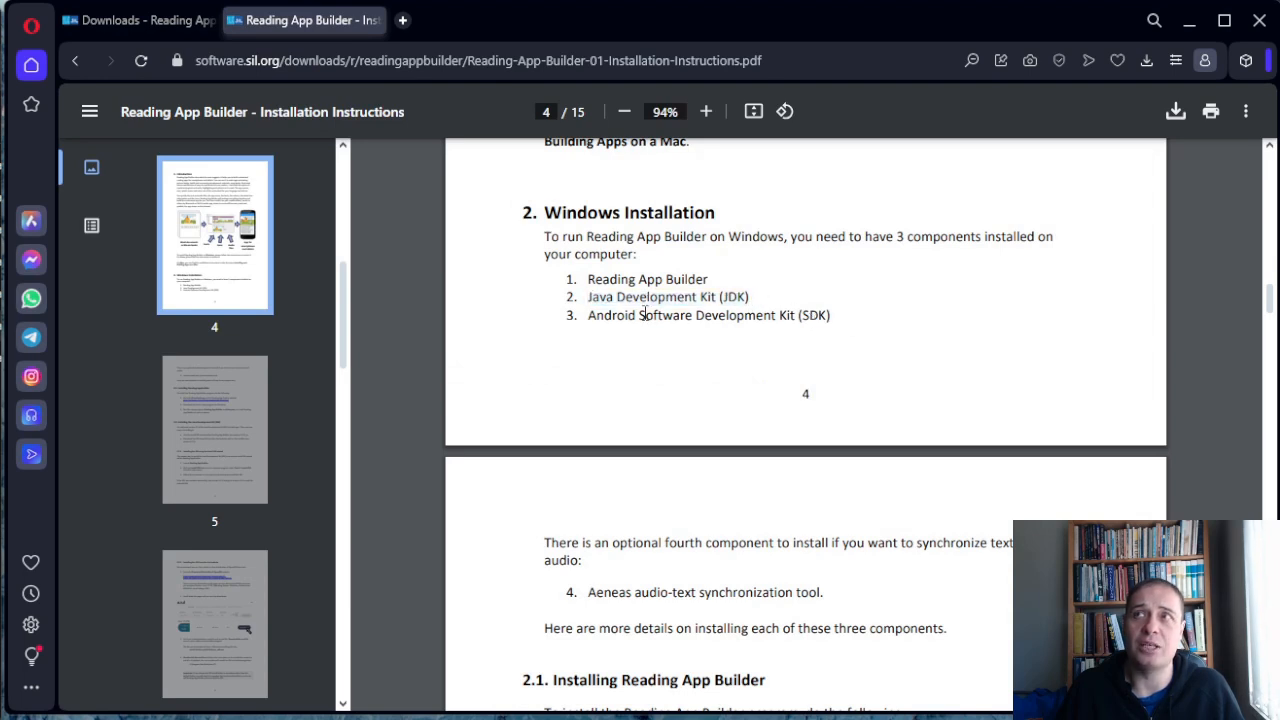
pyautogui.moveTo(585, 314); pyautogui.dragTo(835, 317)
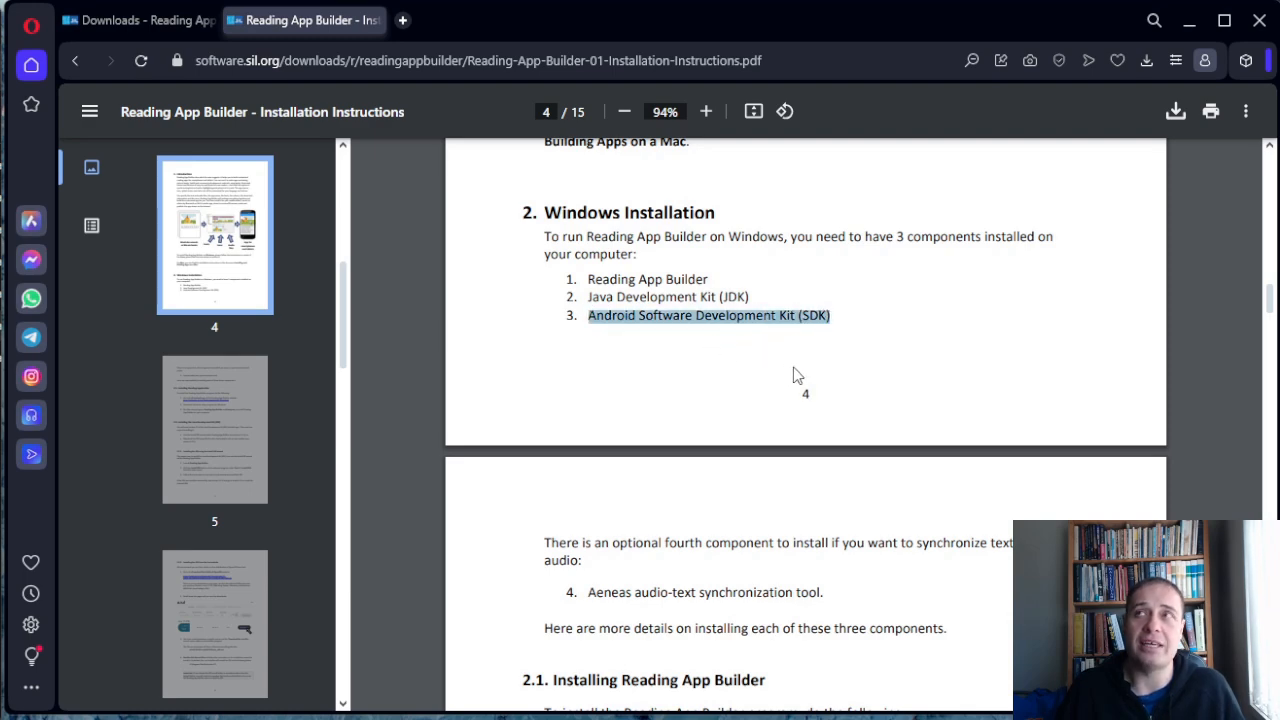
pyautogui.click(792, 374)
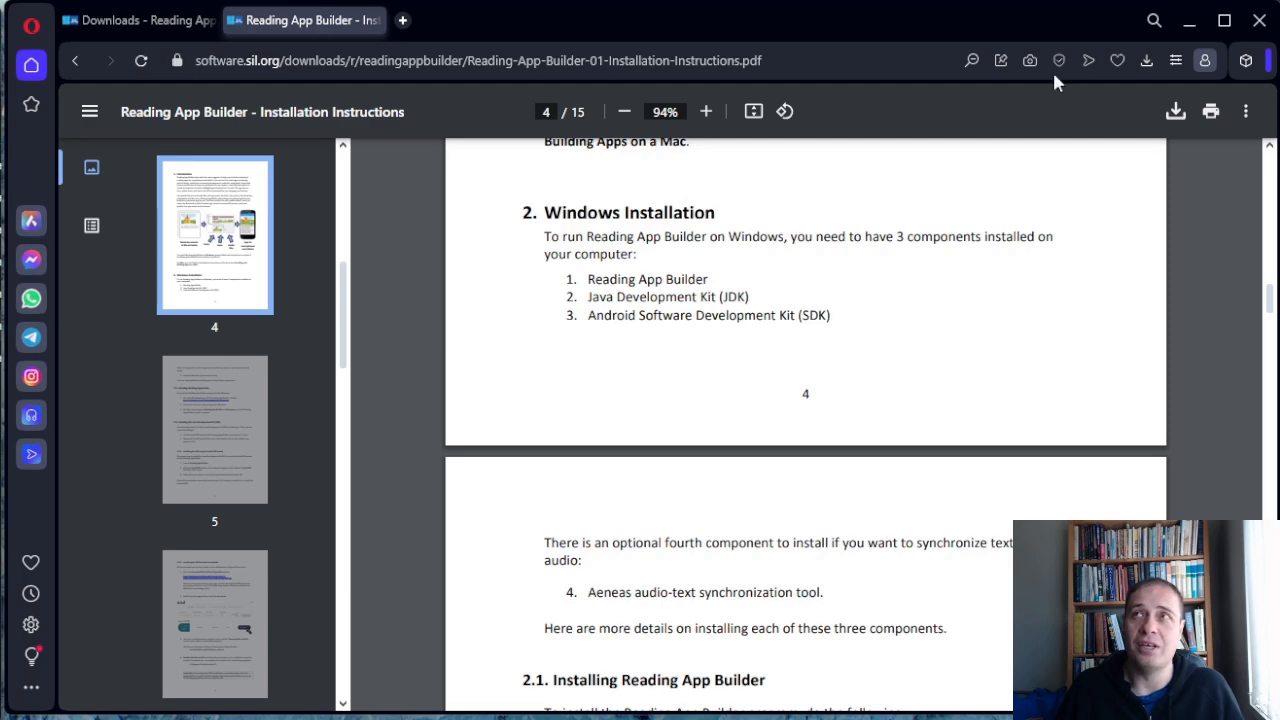
pyautogui.click(1189, 20)
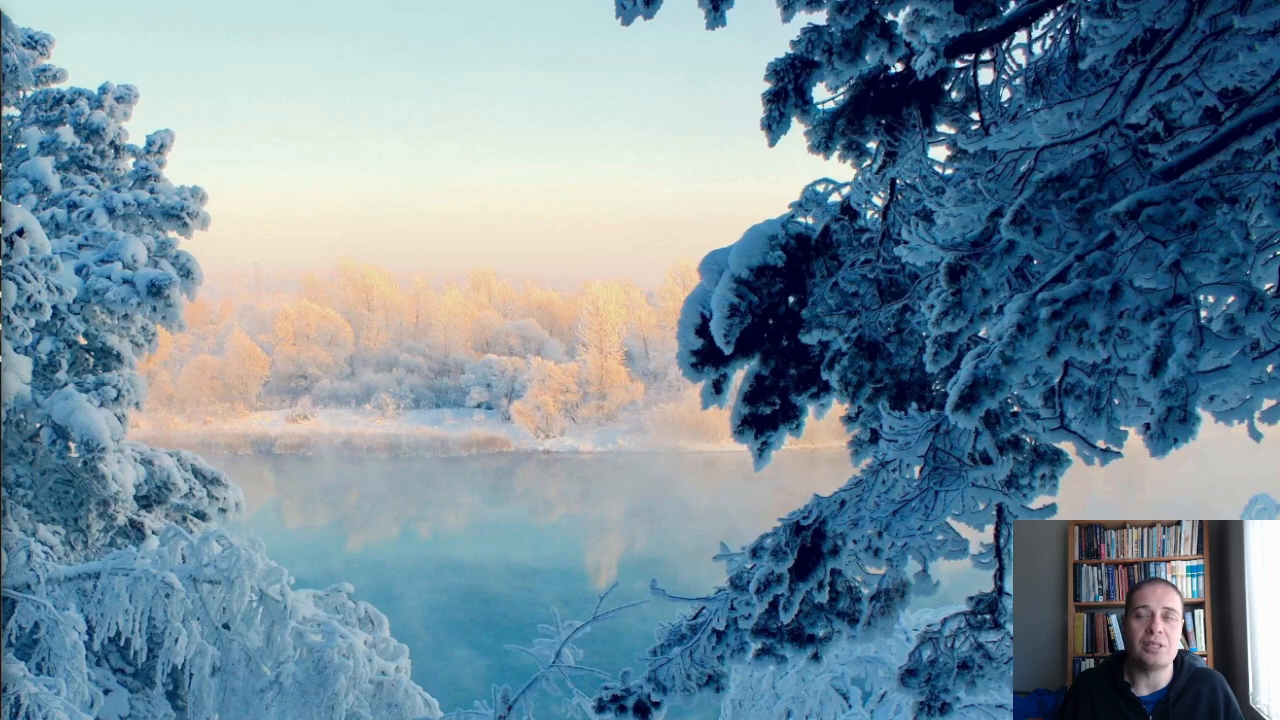
# Switch to Reading App Builder and start a new app named Test App.
pyautogui.hotkey('alt', 'Tab')
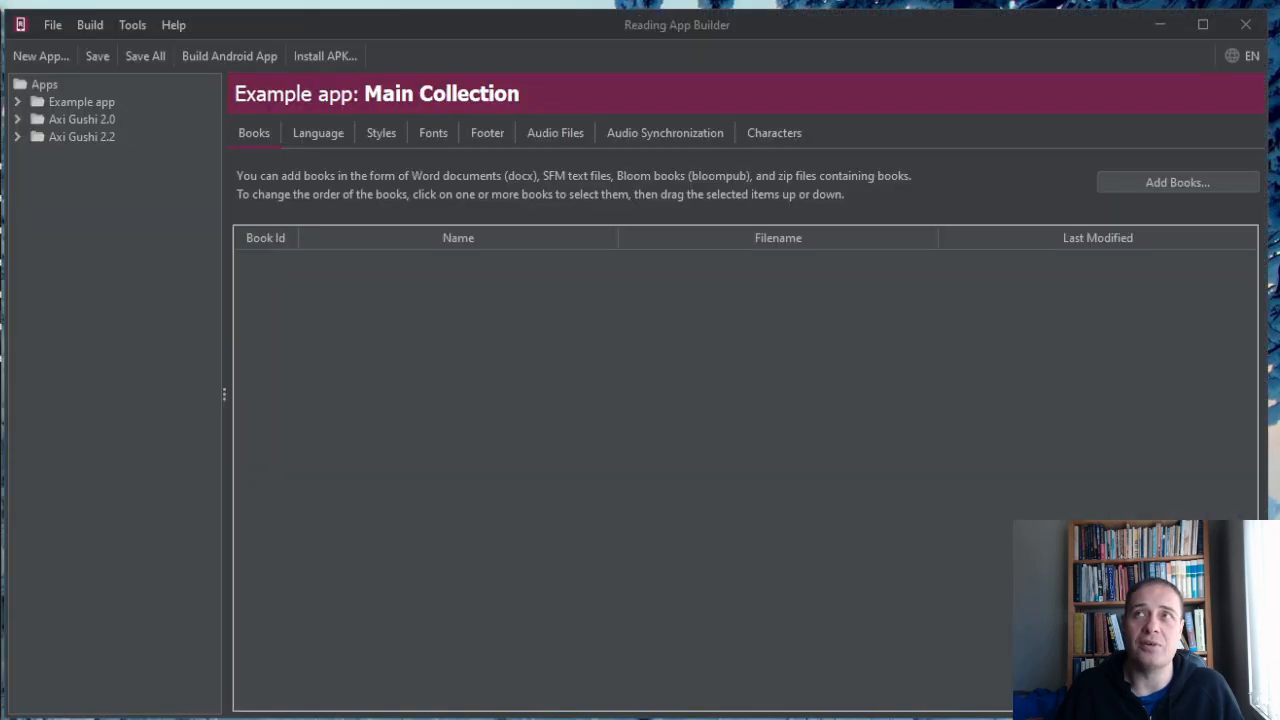
pyautogui.click(37, 56)
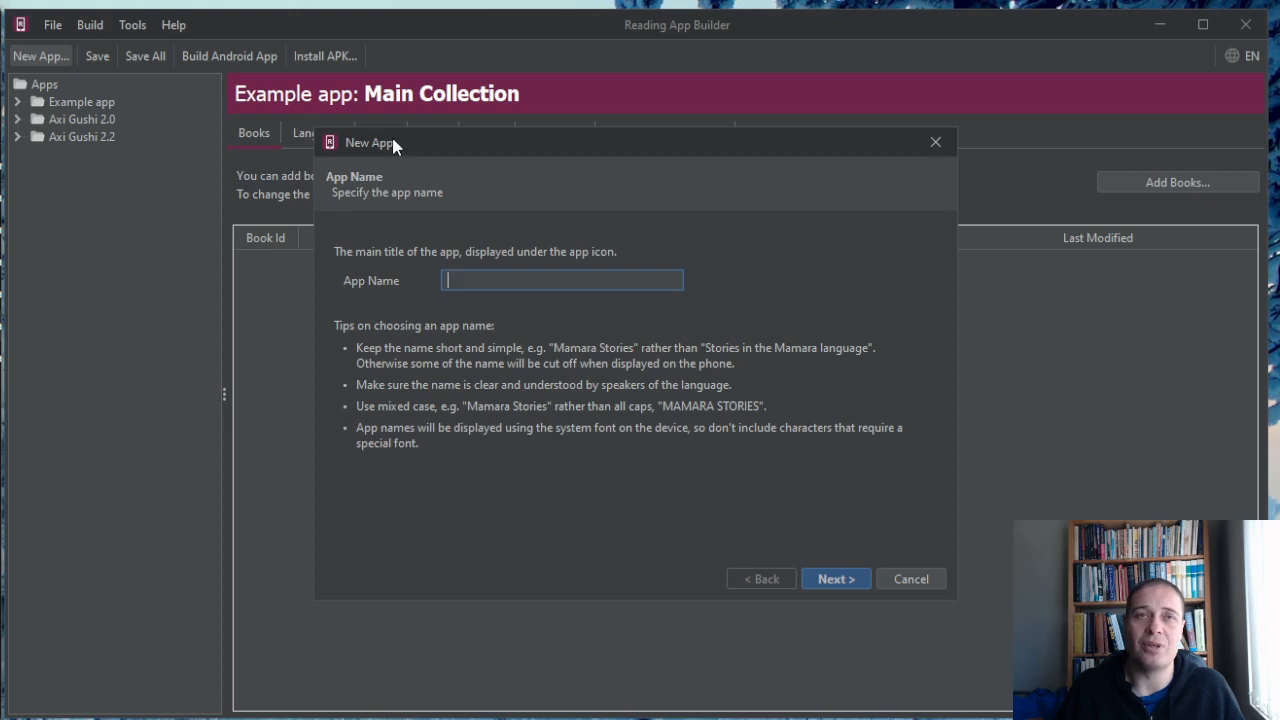
pyautogui.moveTo(476, 143); pyautogui.dragTo(471, 148)
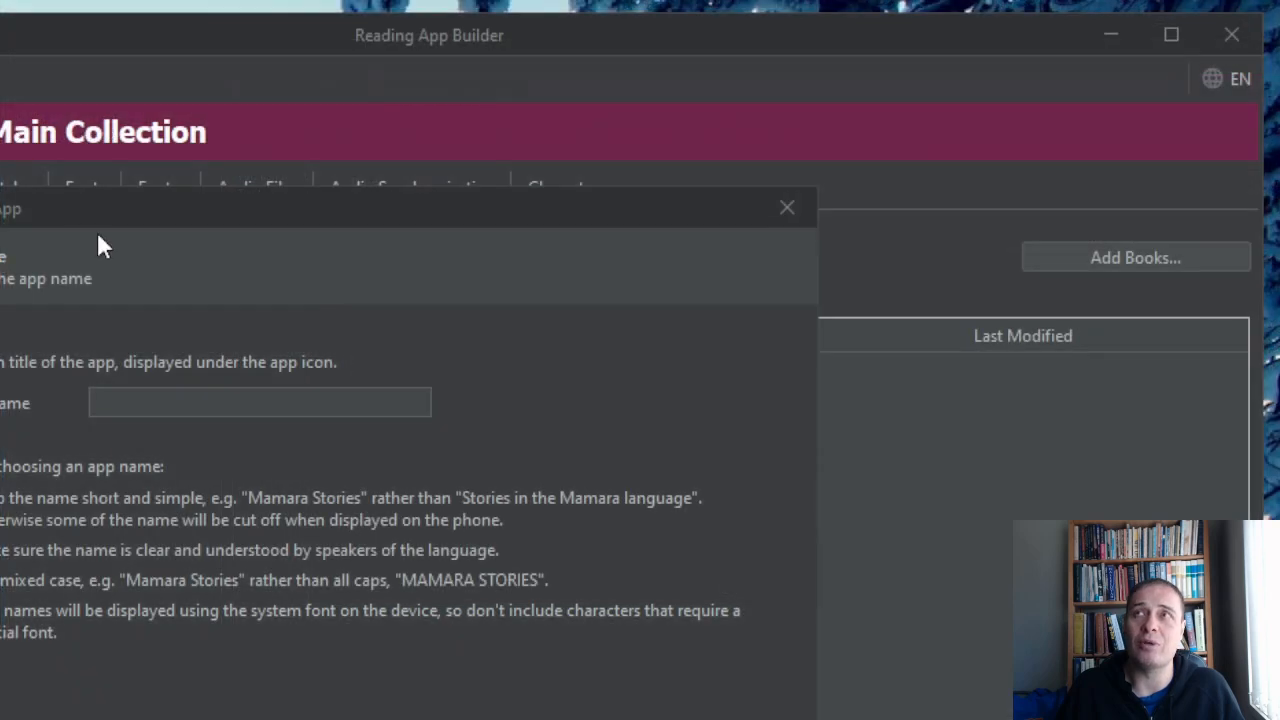
pyautogui.moveTo(57, 213); pyautogui.dragTo(186, 88)
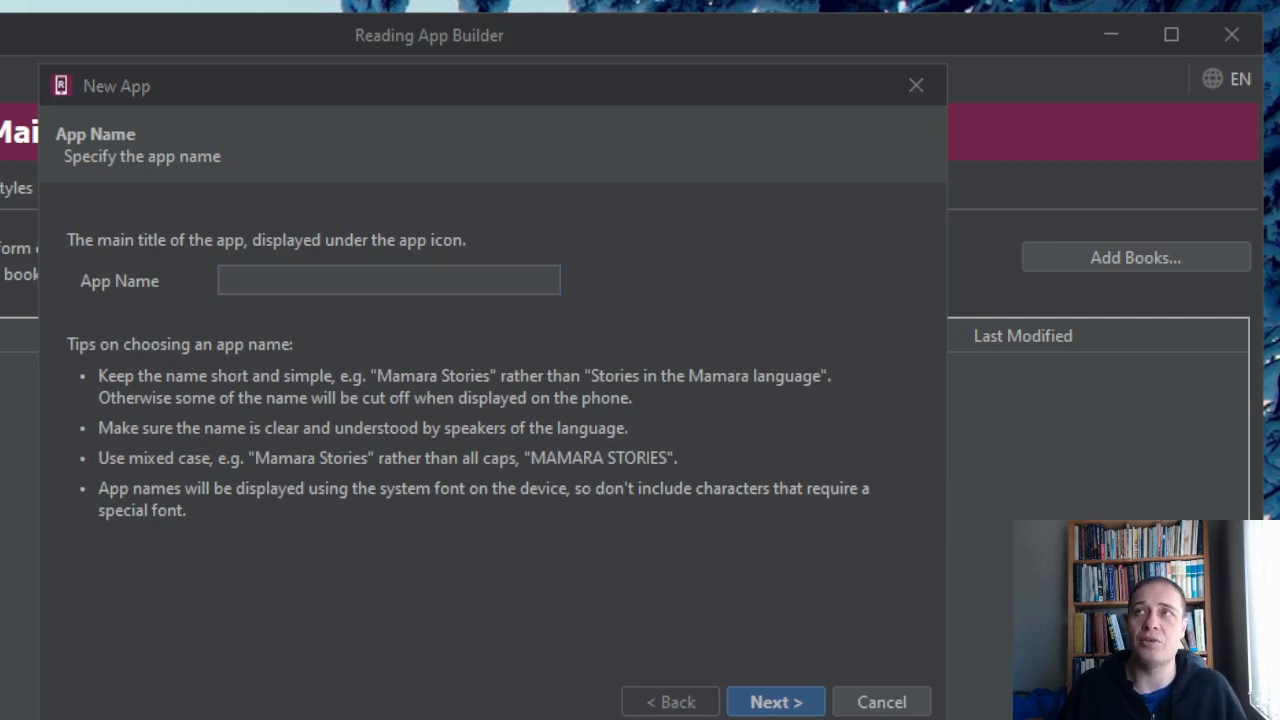
pyautogui.click(309, 274)
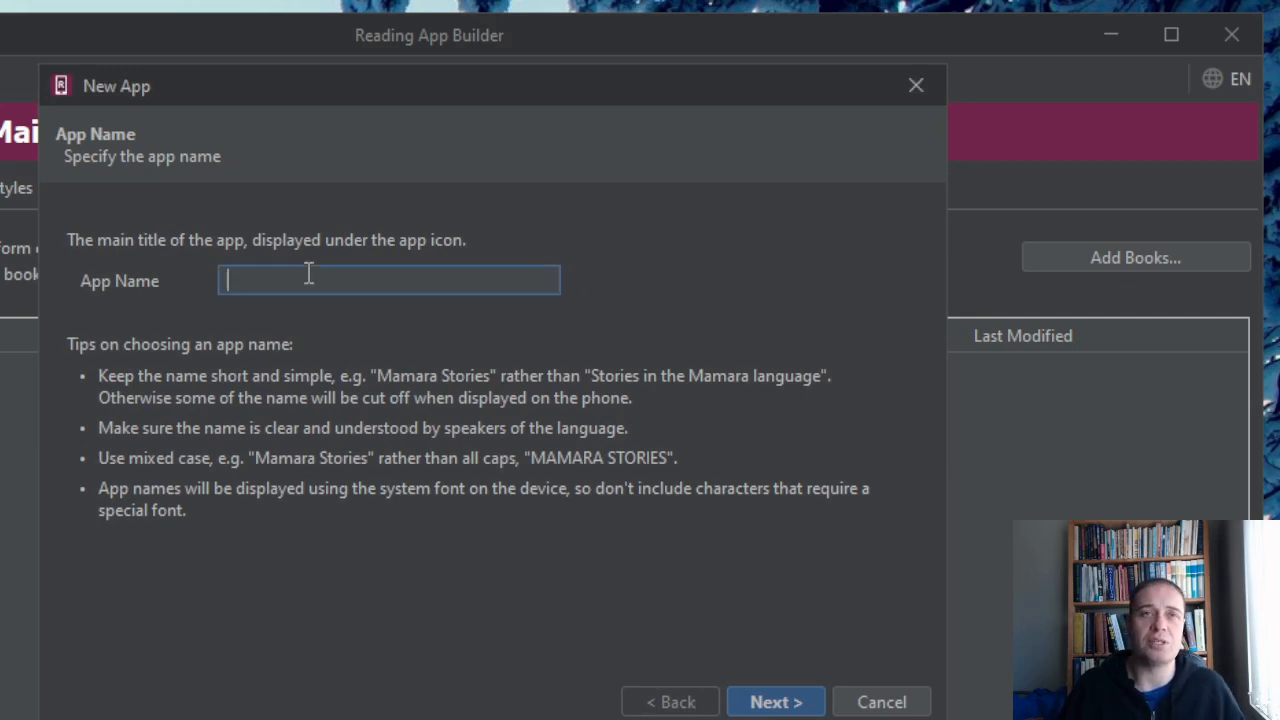
pyautogui.write('Test App')
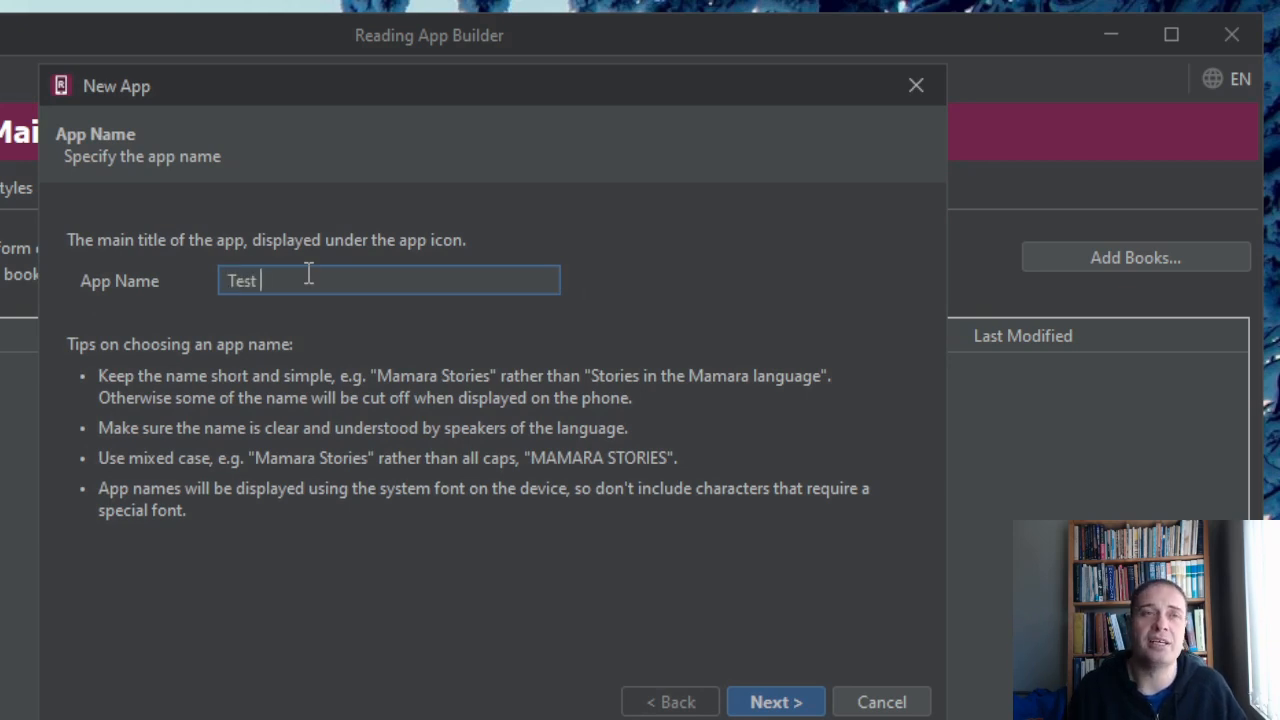
pyautogui.click(778, 703)
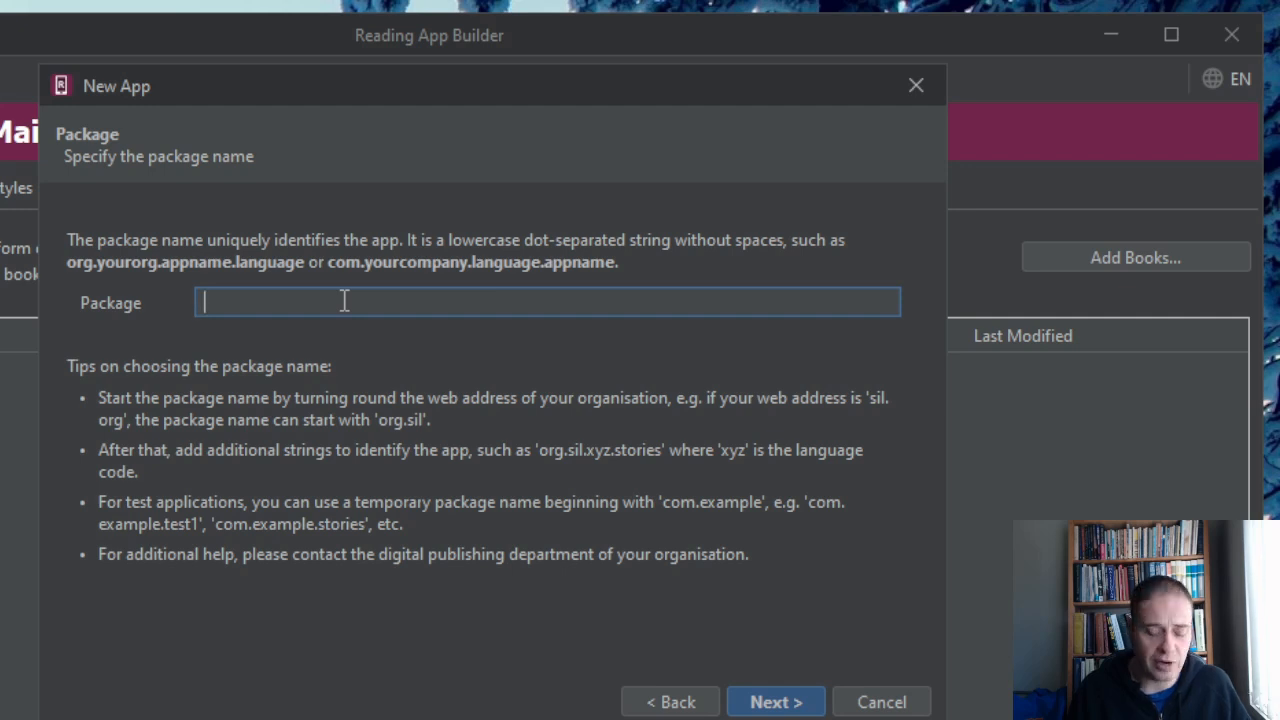
# Set the new app's package name to org.sil.test.testapp and continue to the book type choice.
pyautogui.write('org')
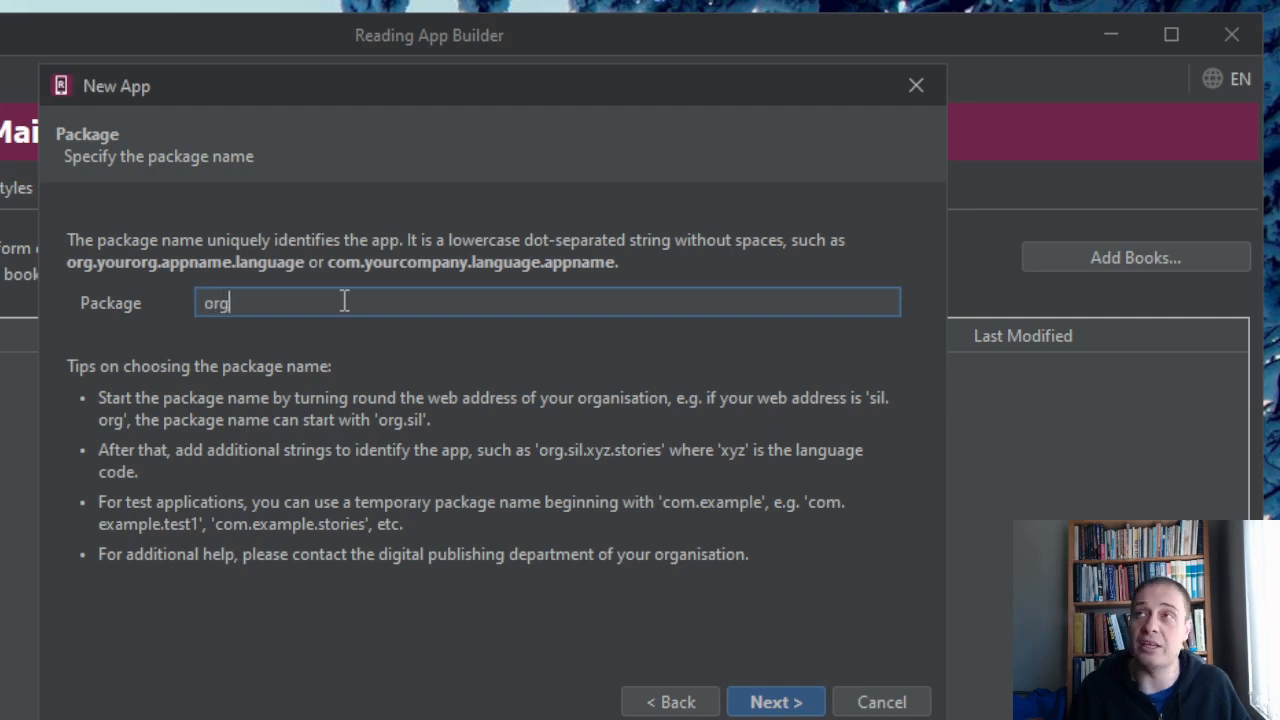
pyautogui.write('.sil.')
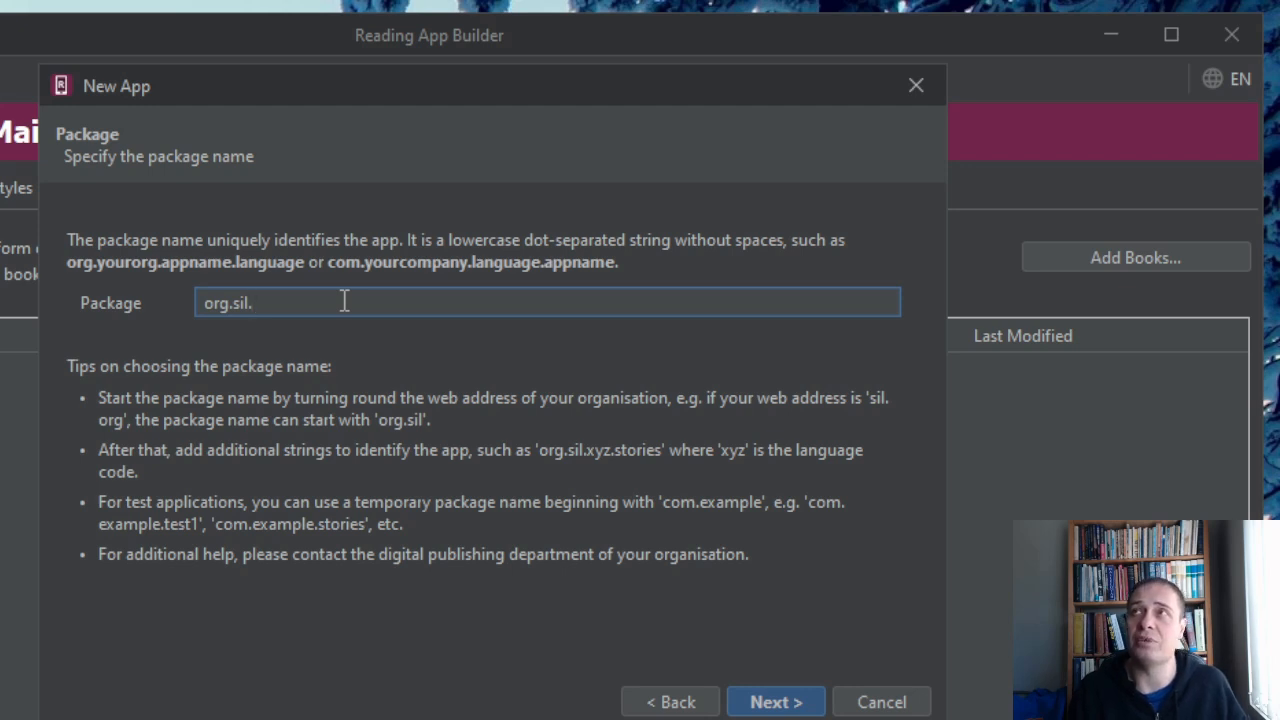
pyautogui.write('test')
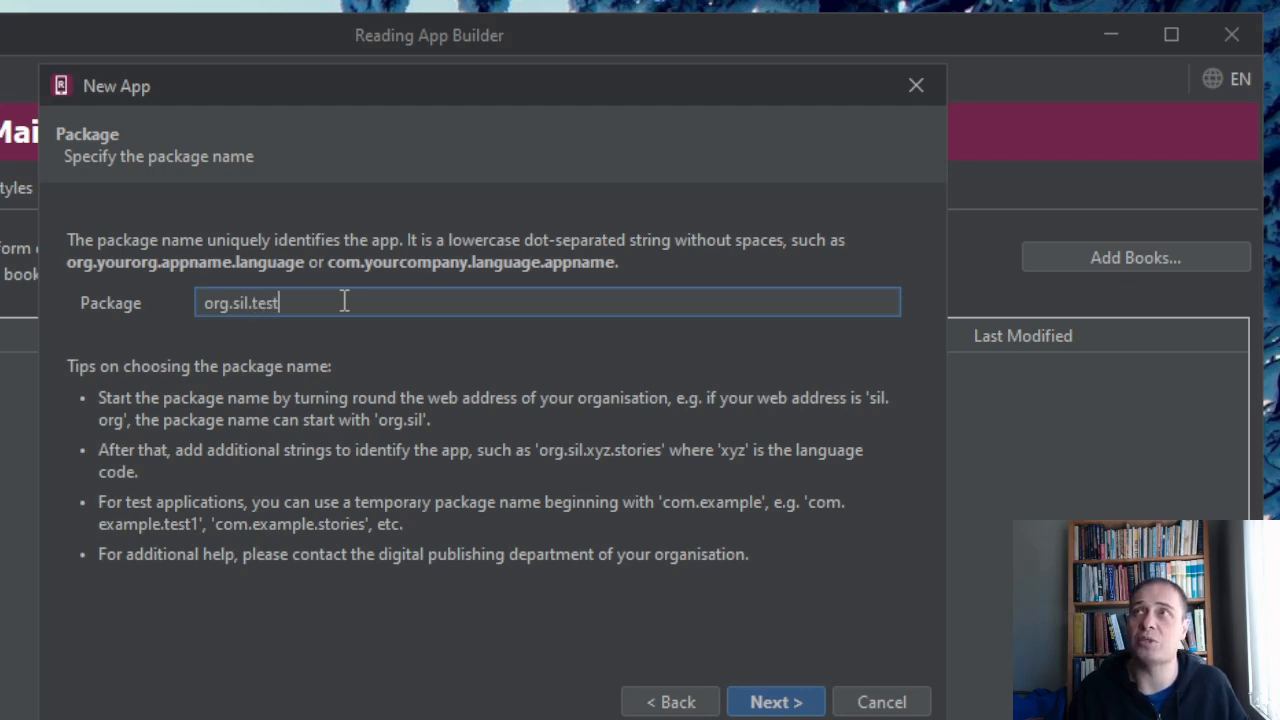
pyautogui.write('.test')
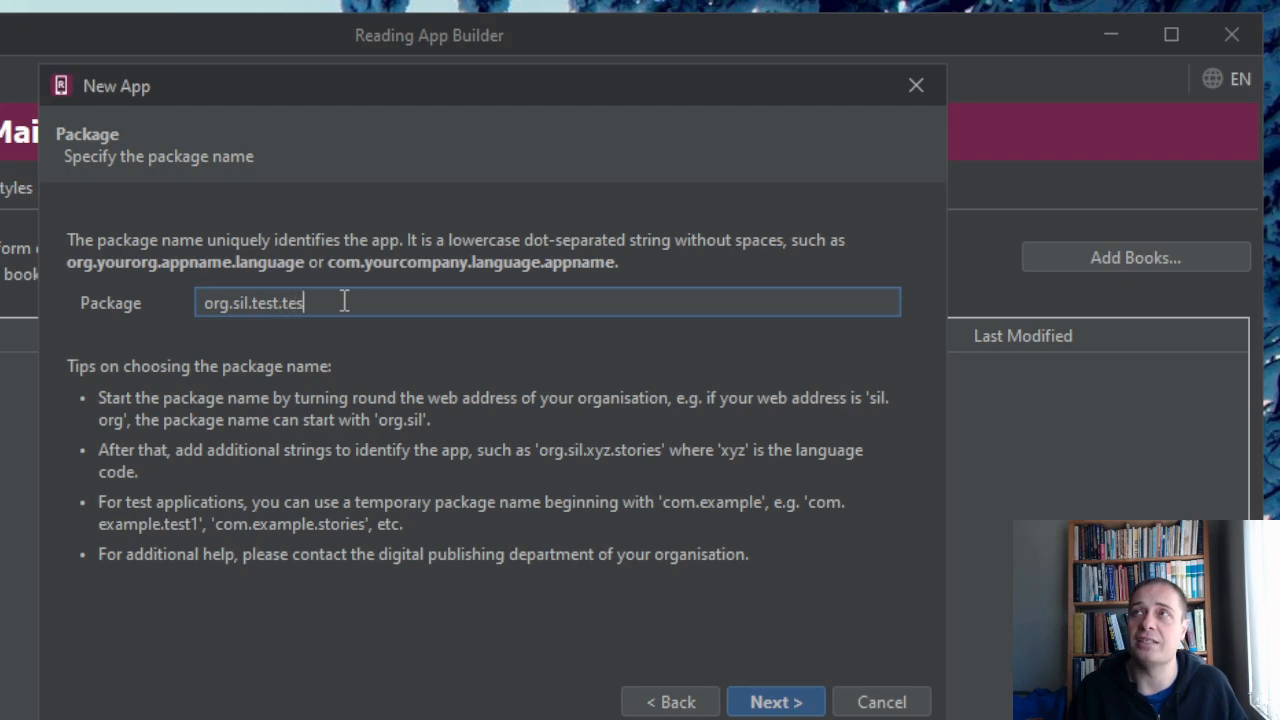
pyautogui.press('BackSpace')
pyautogui.press('BackSpace')
pyautogui.write('t')
pyautogui.press('BackSpace')
pyautogui.write('stapp')
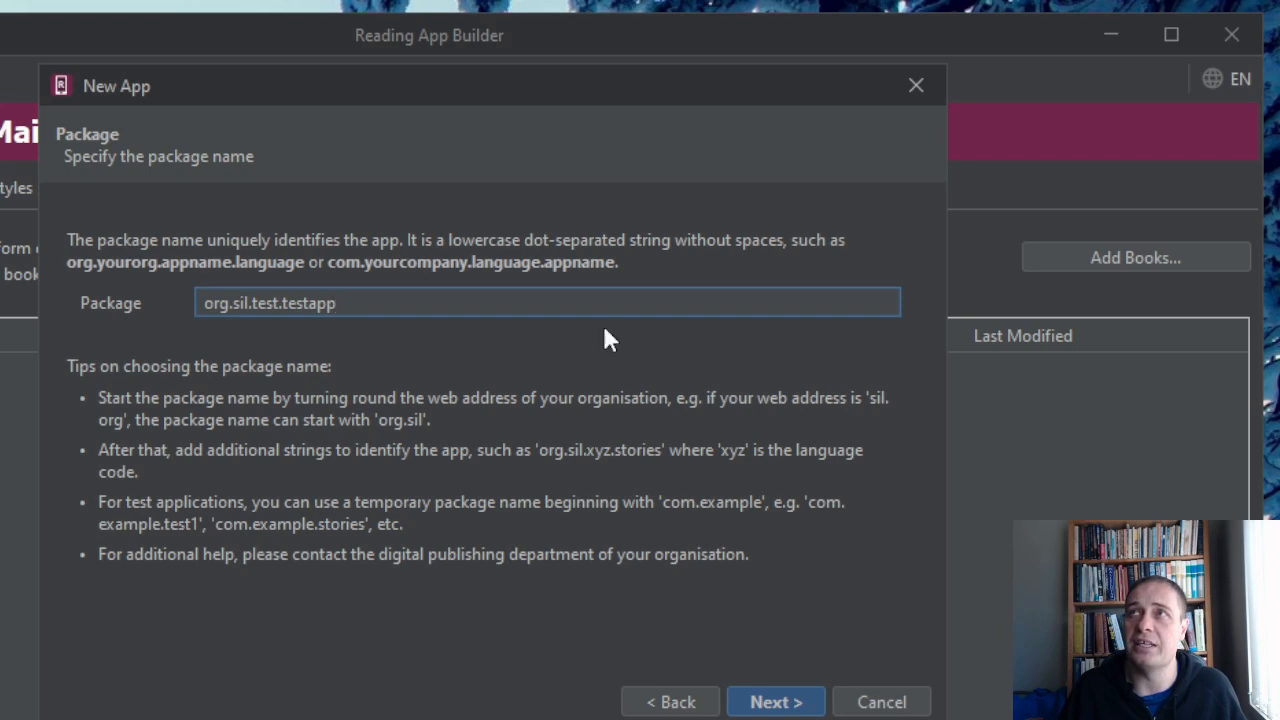
pyautogui.click(795, 703)
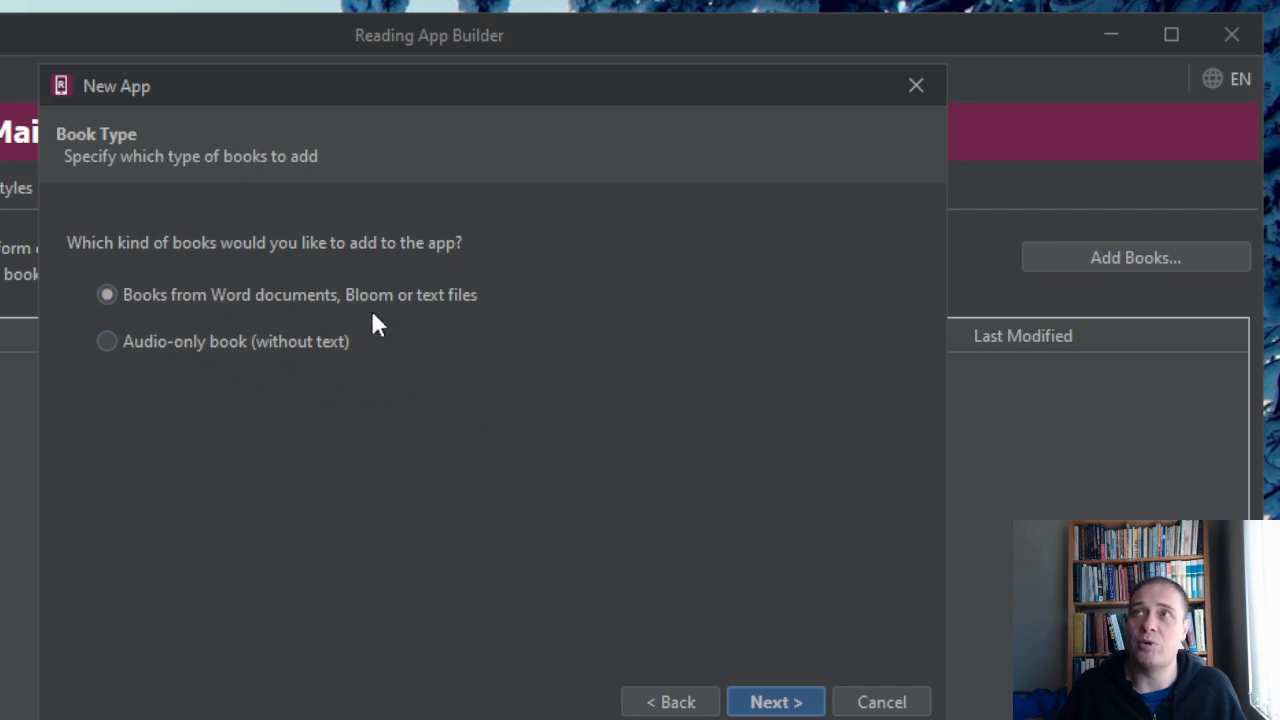
# Keep the Word, Bloom or text book type and add the three Jesus Shall Reign BloomPUB files from the Bloom Test Books folder.
pyautogui.click(781, 704)
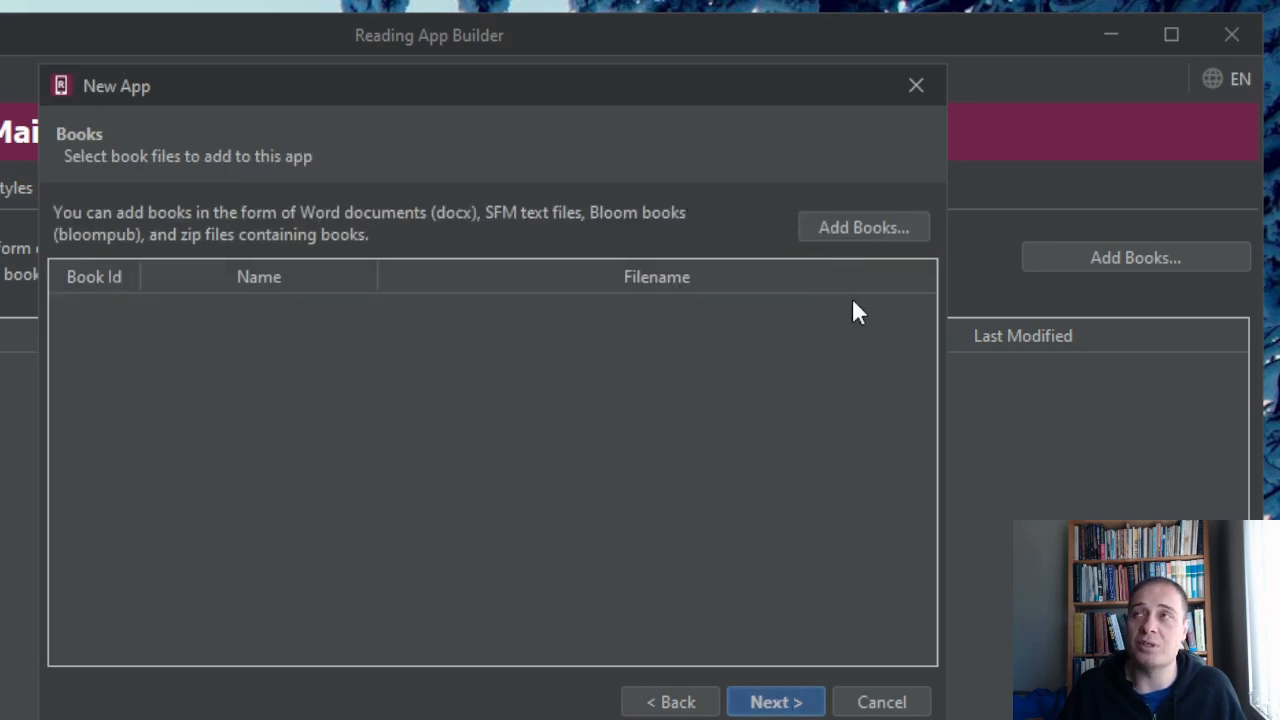
pyautogui.click(855, 225)
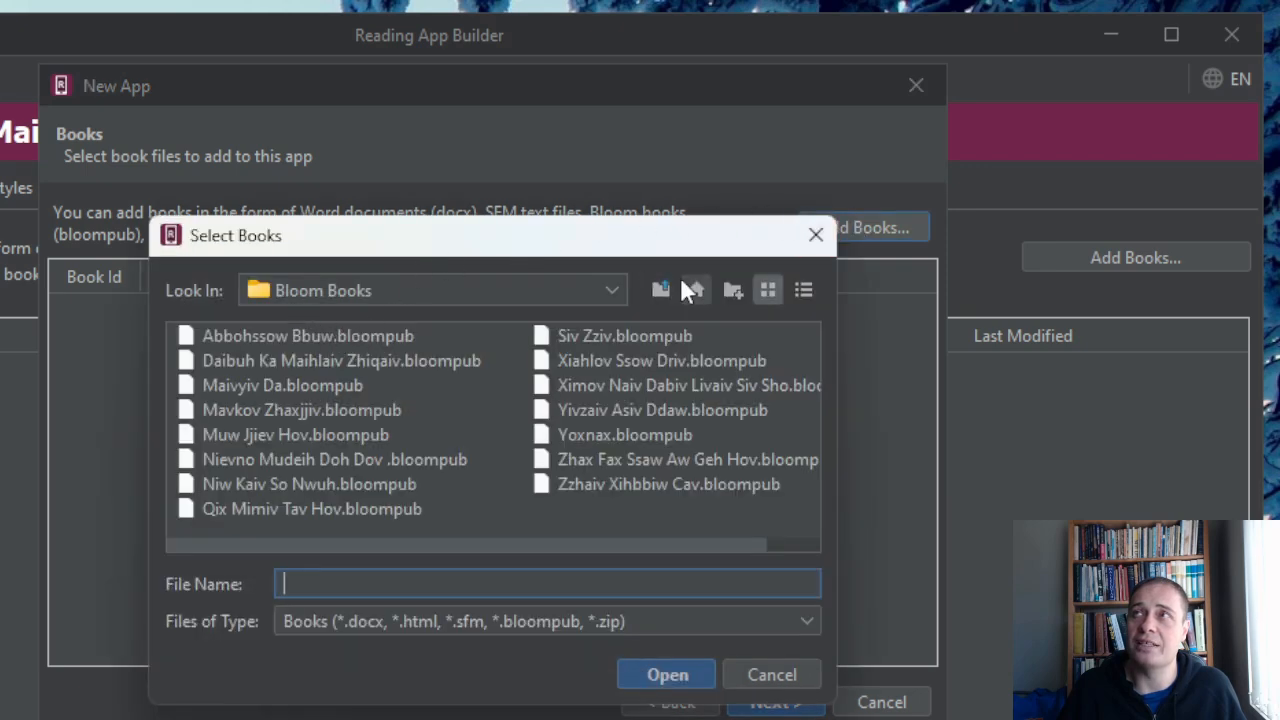
pyautogui.click(695, 289)
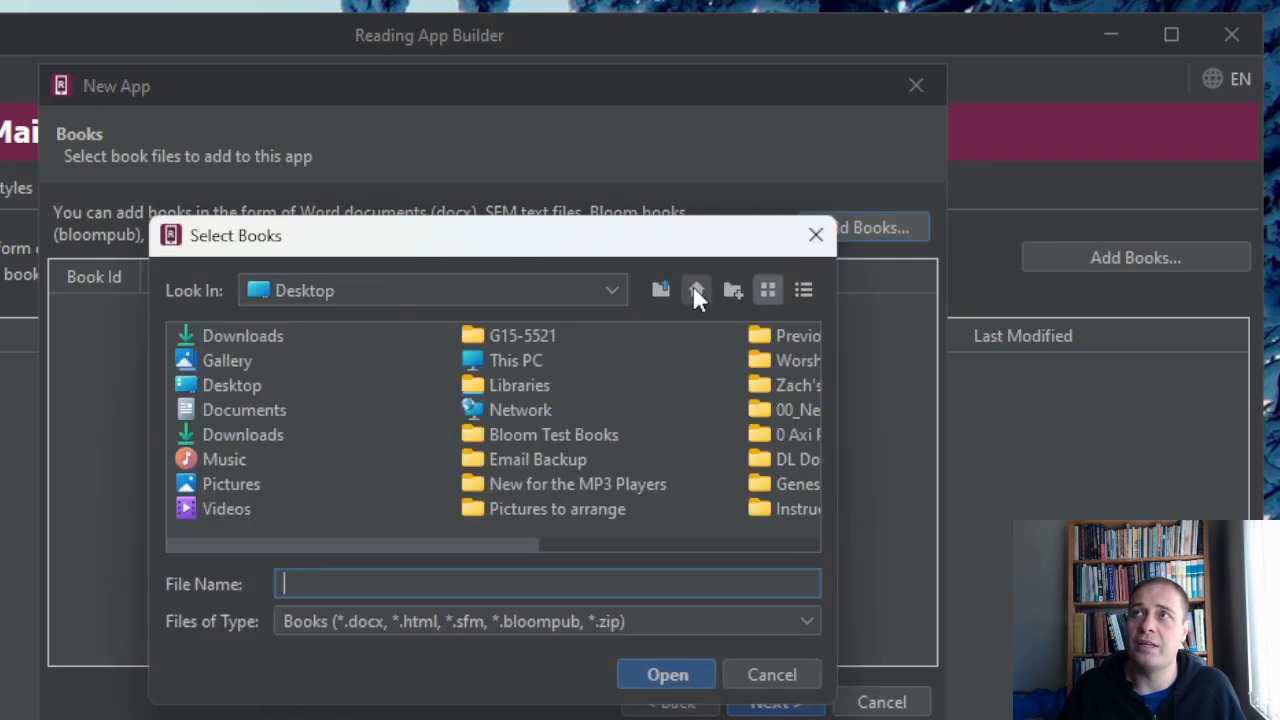
pyautogui.doubleClick(540, 432)
pyautogui.click(410, 336)
pyautogui.keyDown('shift'); pyautogui.click(388, 390); pyautogui.keyUp('shift')
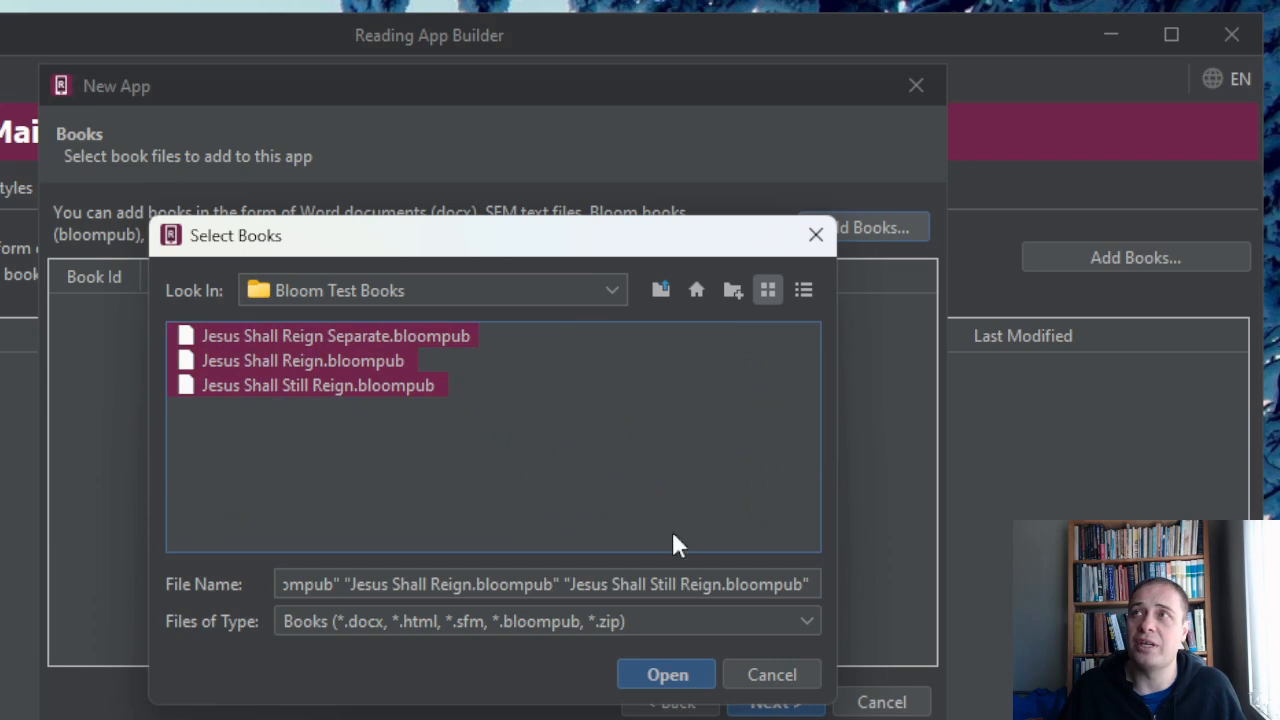
pyautogui.click(667, 675)
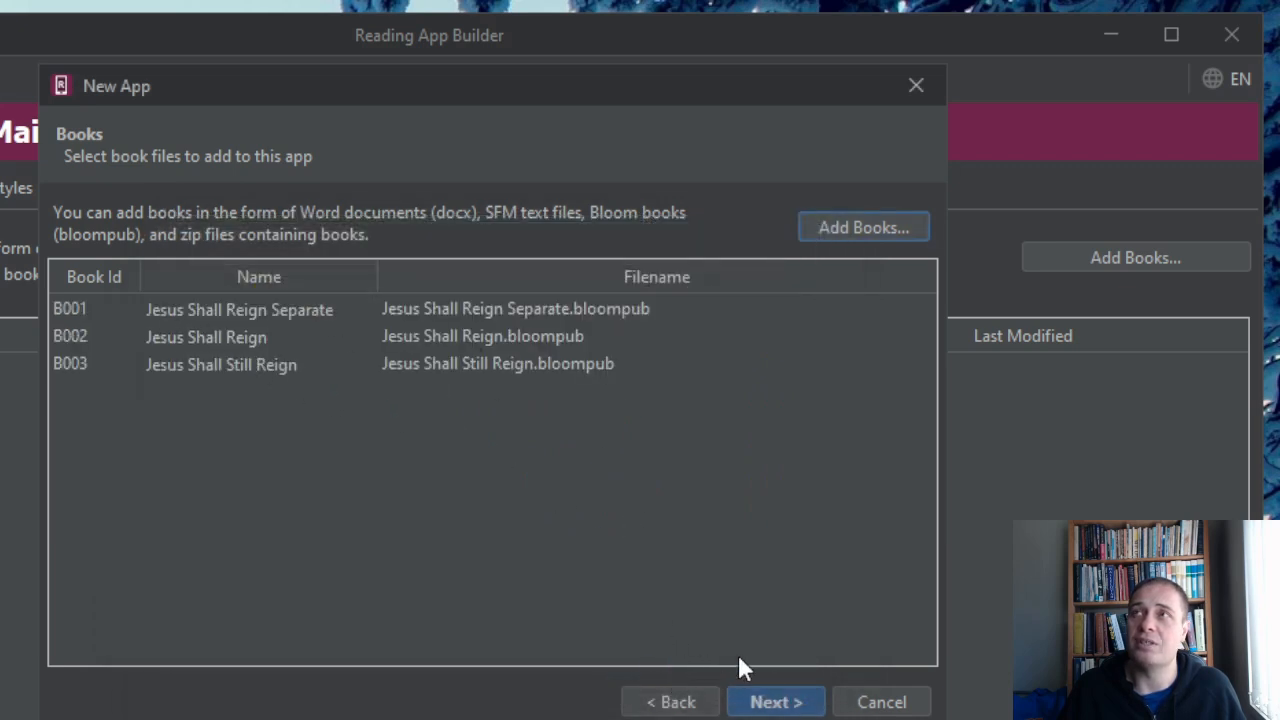
pyautogui.click(776, 702)
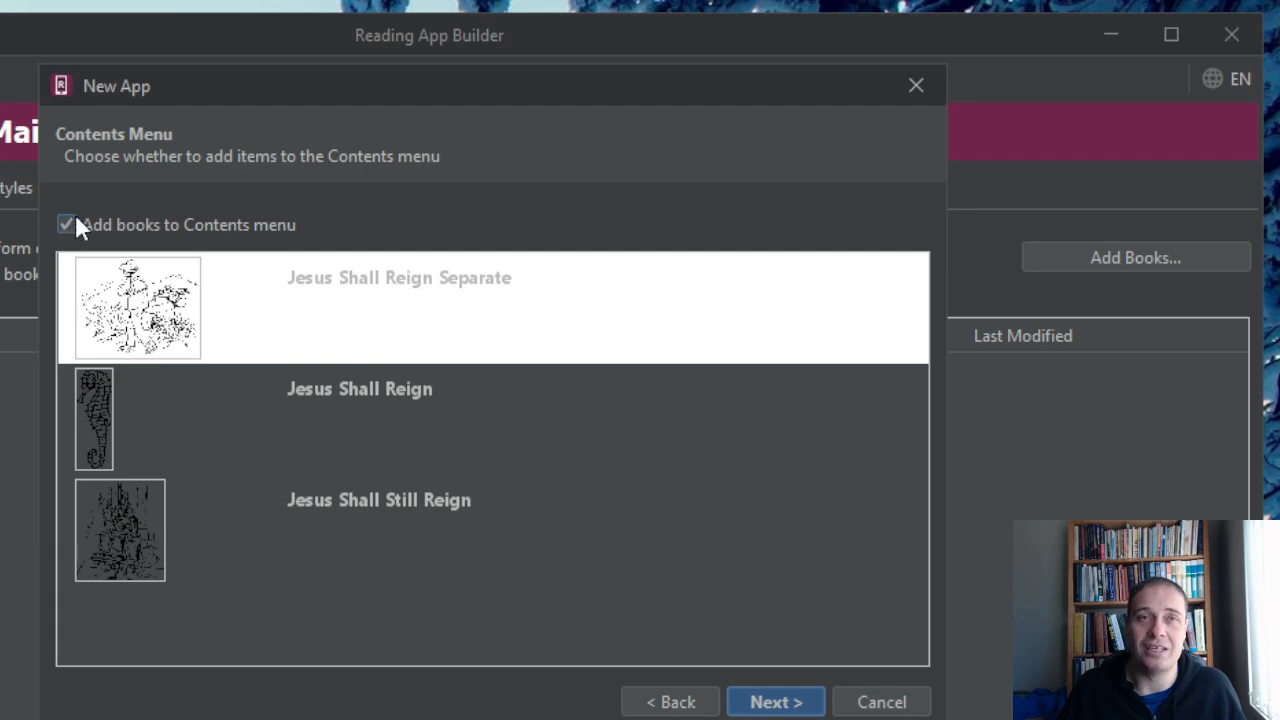
# Keep the books in the Contents menu and set the app's principal language to code teo with the name Test.
pyautogui.click(762, 702)
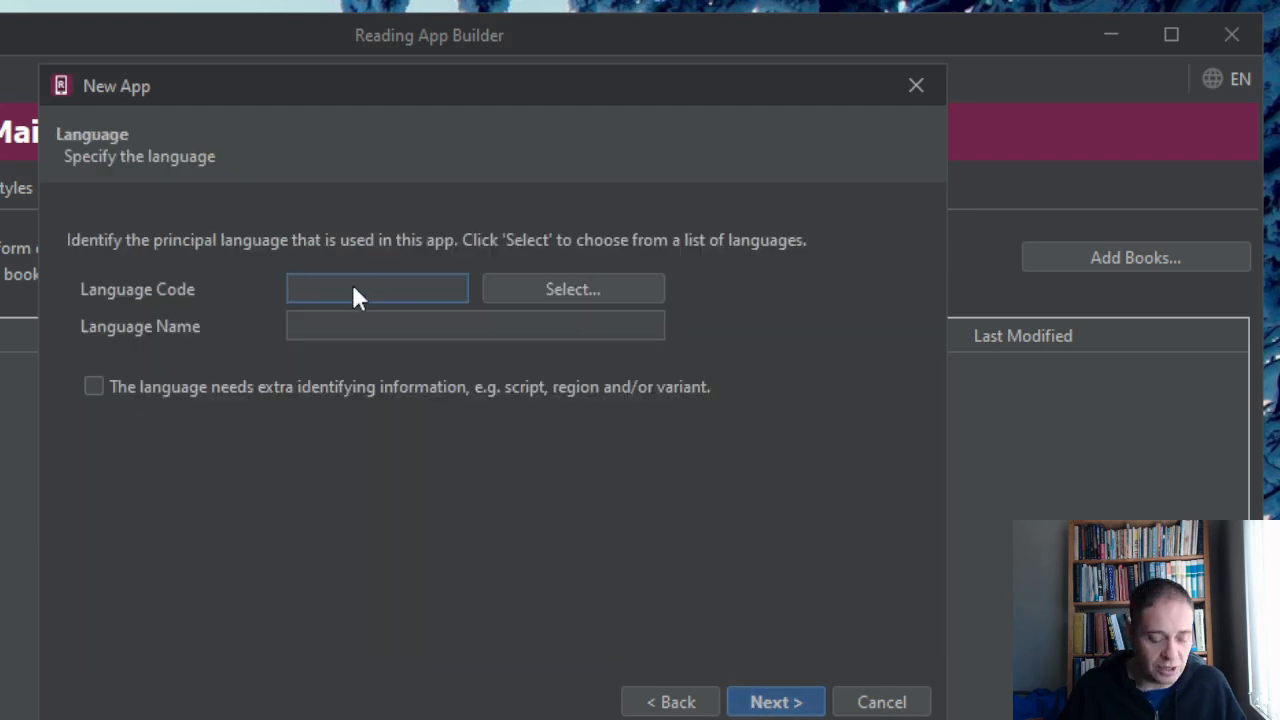
pyautogui.write('teo')
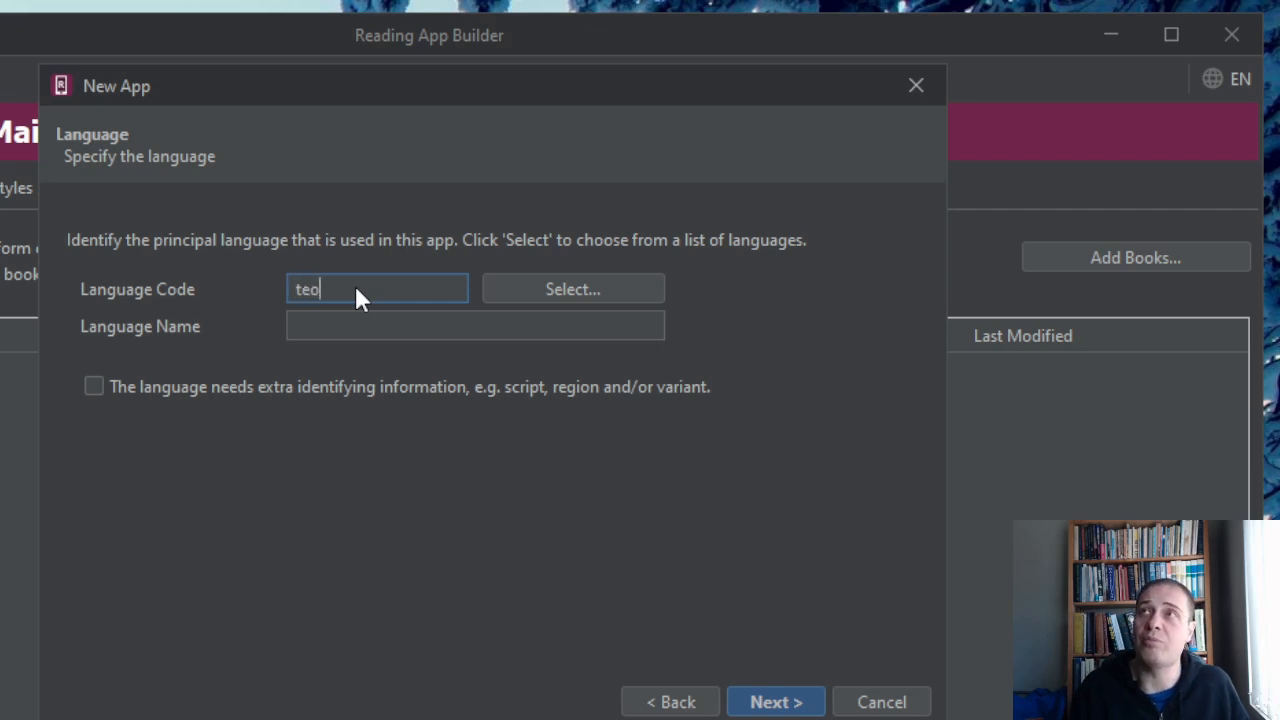
pyautogui.click(356, 326)
pyautogui.write('Test')
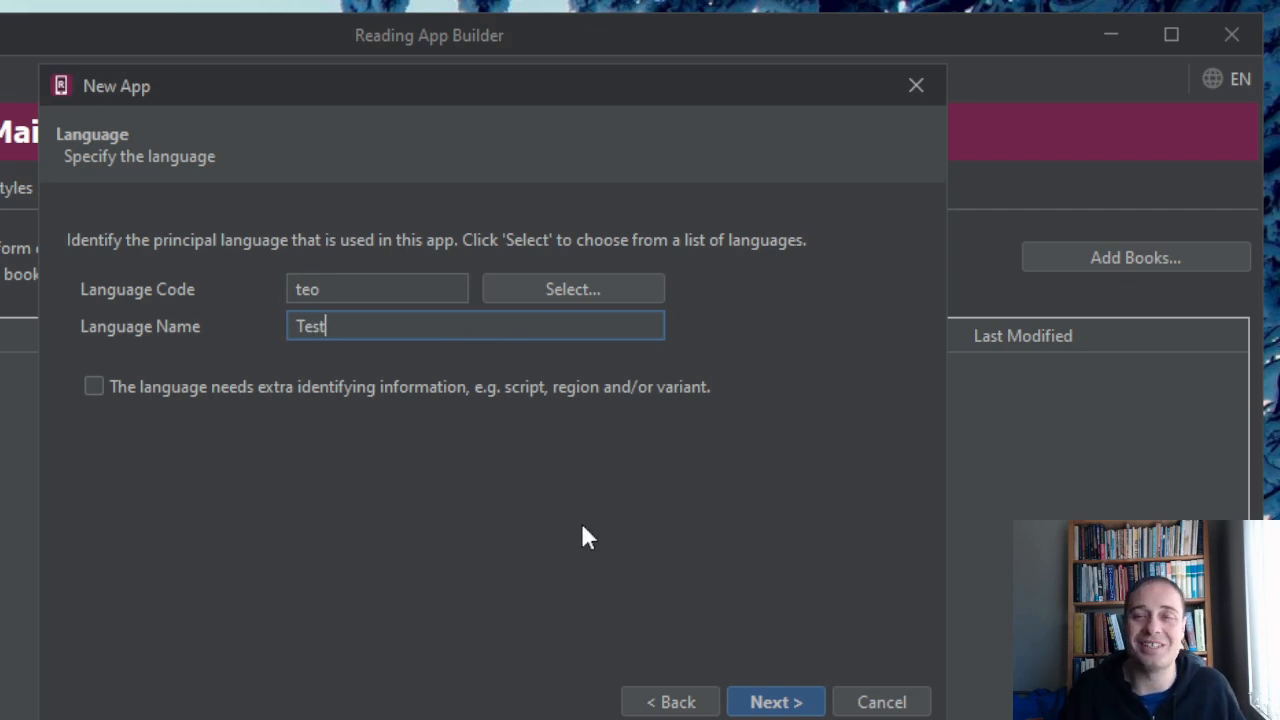
pyautogui.click(776, 702)
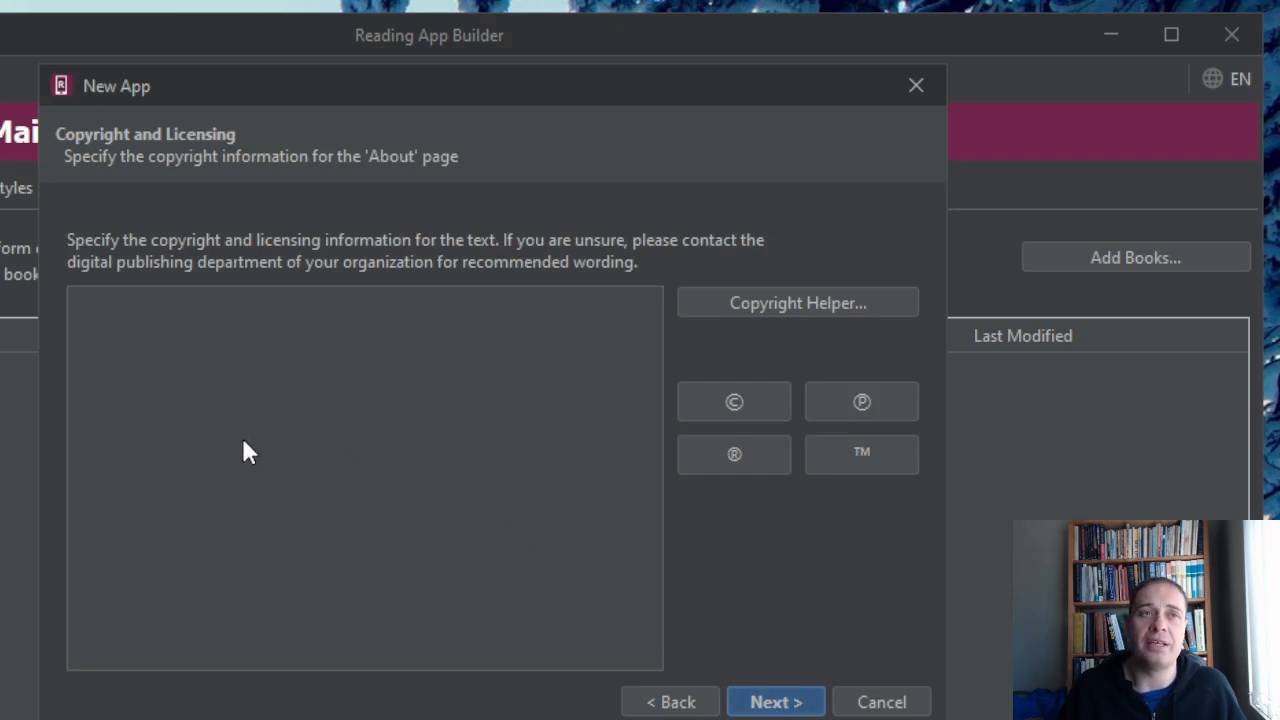
# Enter "© JC Enterprises" as the copyright and licensing text for the About page and continue to the font choice.
pyautogui.click(742, 399)
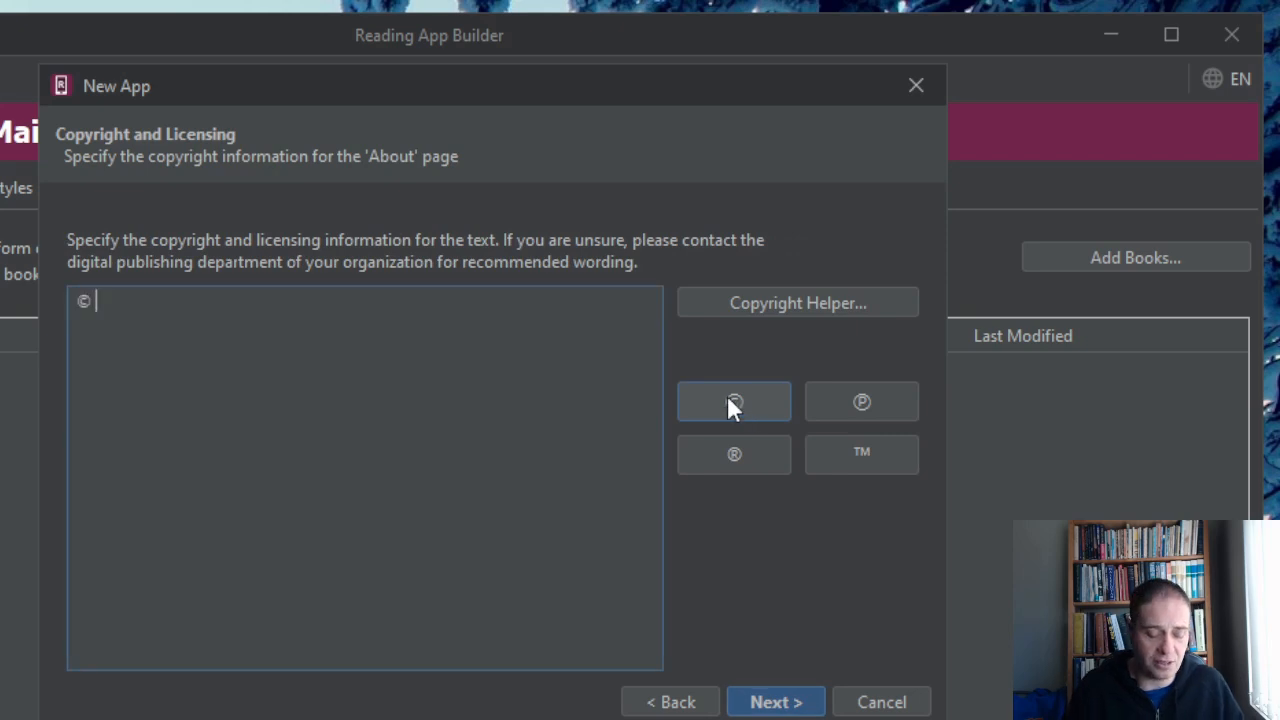
pyautogui.write('JC')
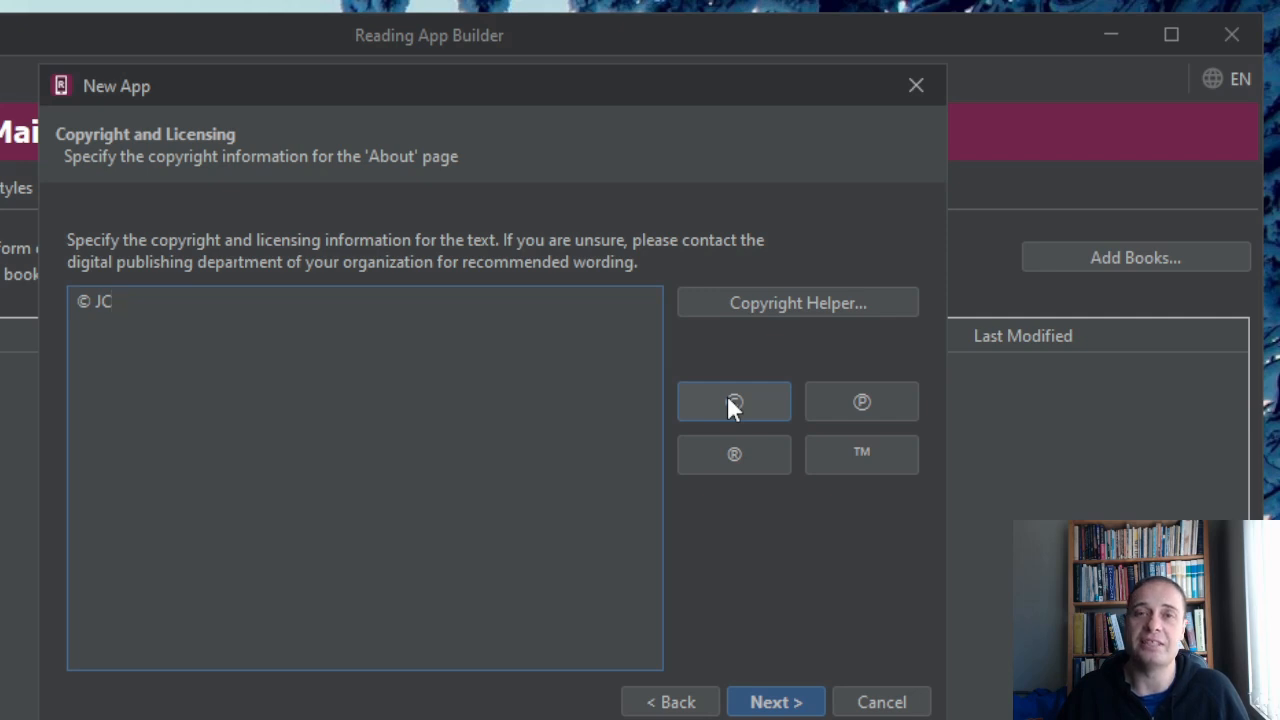
pyautogui.write('Enterprises')
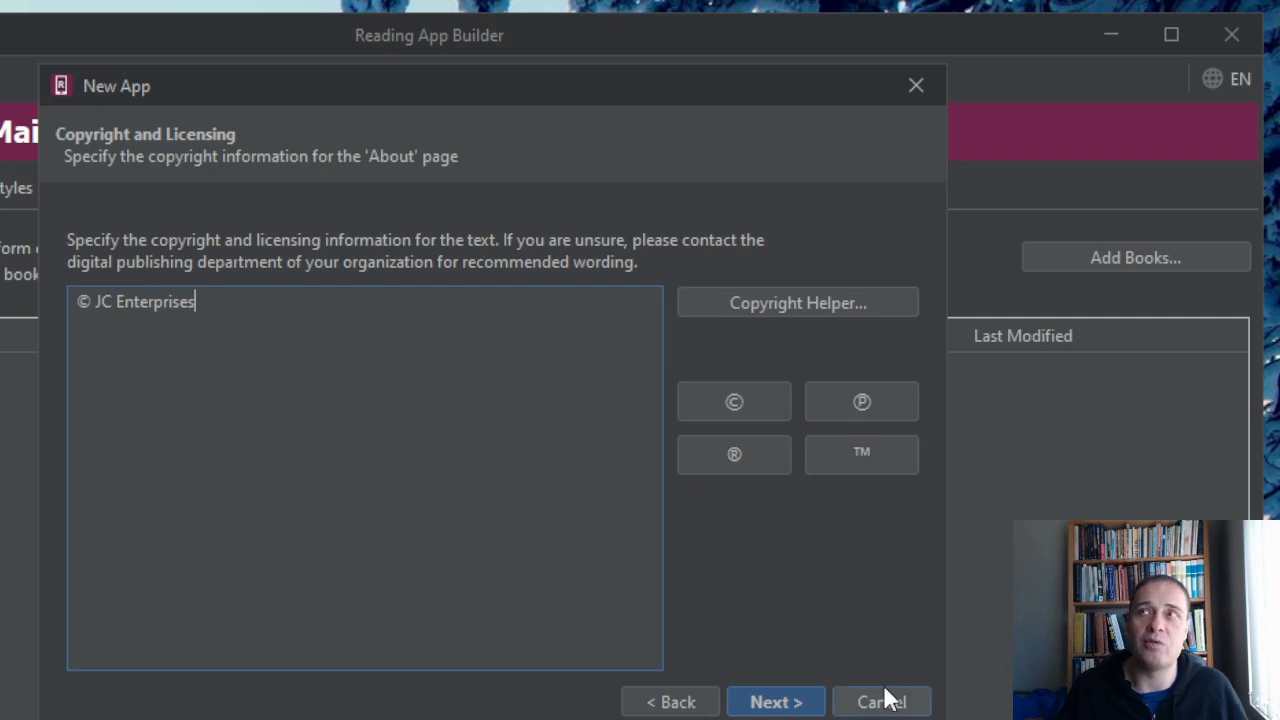
pyautogui.click(778, 704)
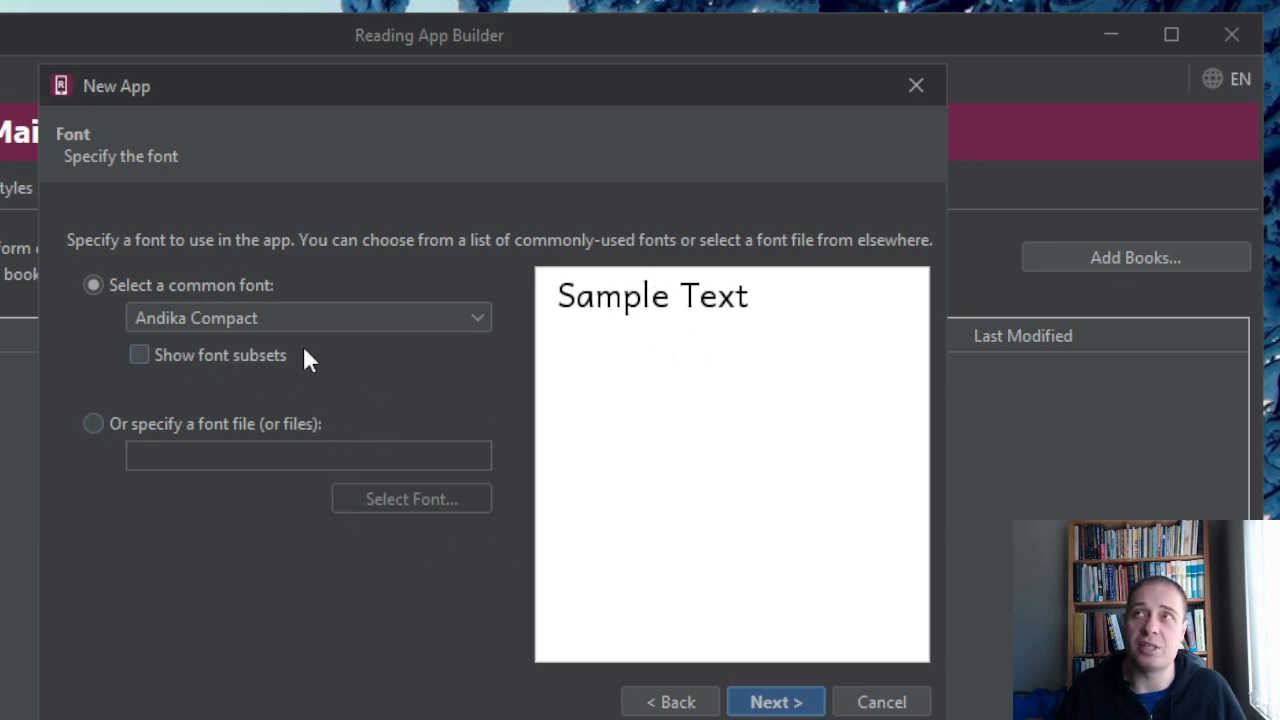
# Accept the Andika Compact font without the GeckoView component and choose the Purple color scheme.
pyautogui.click(768, 704)
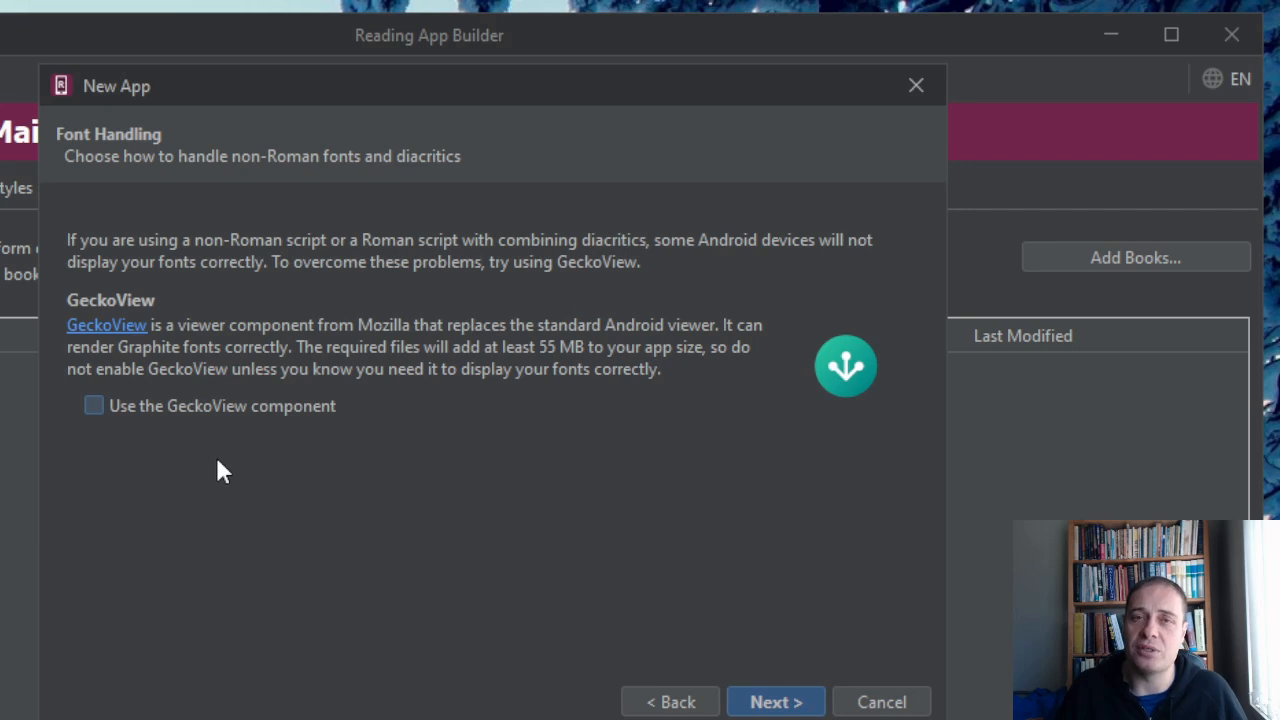
pyautogui.click(788, 704)
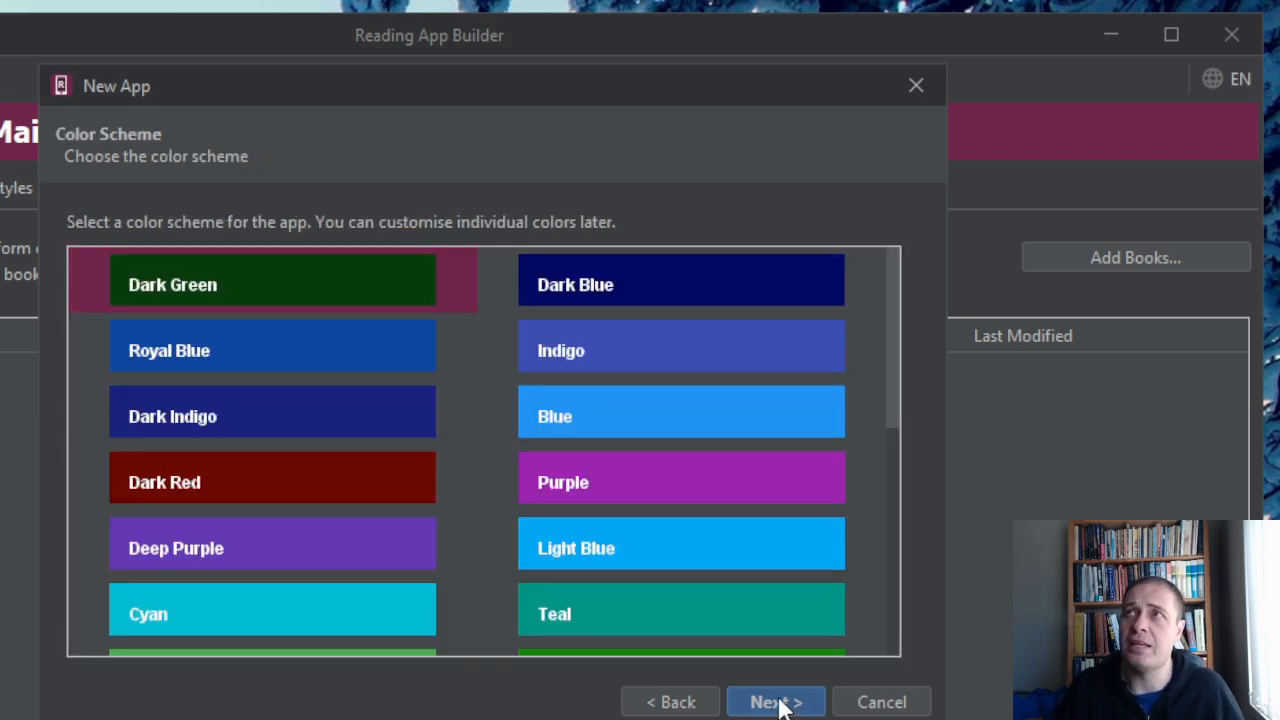
pyautogui.click(638, 492)
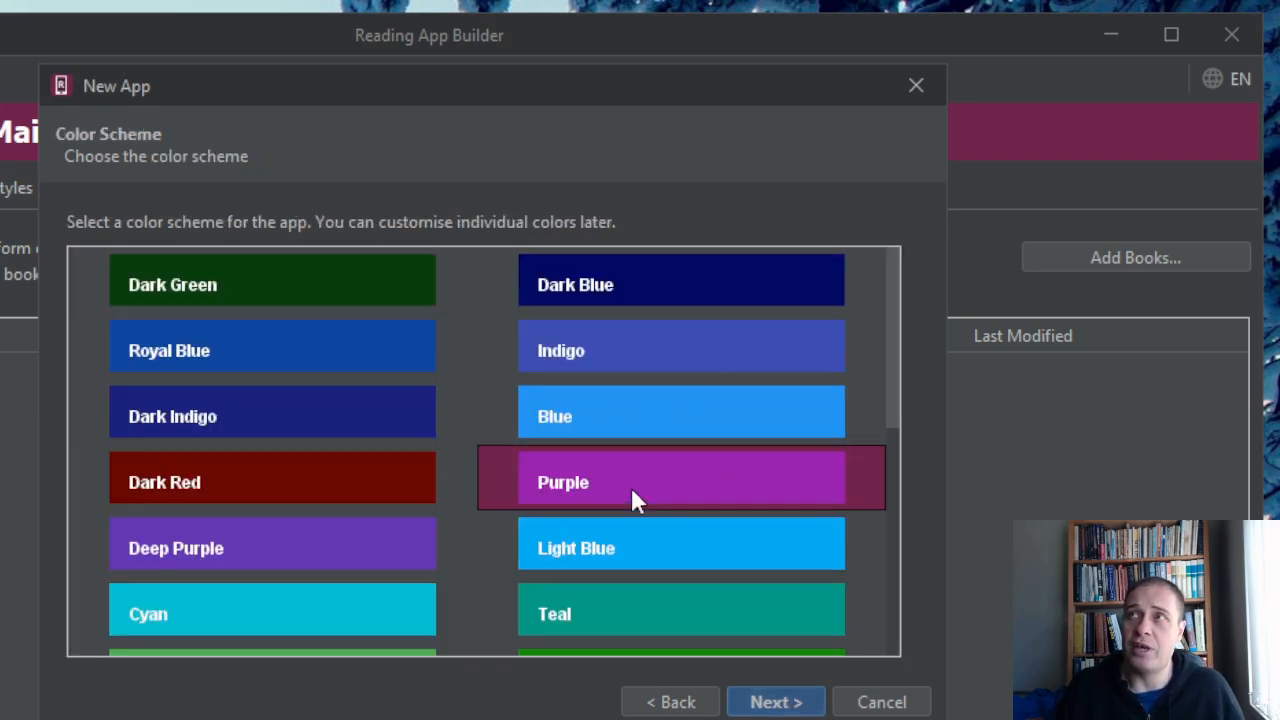
pyautogui.click(765, 703)
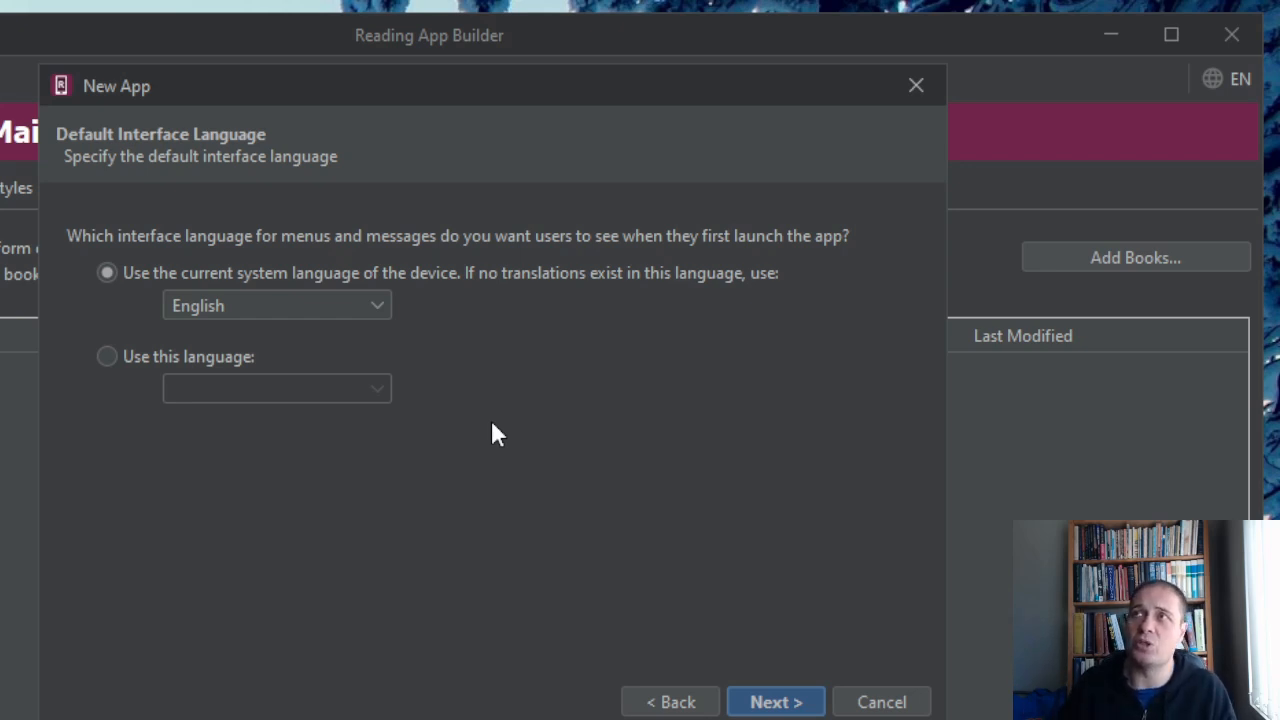
# Keep English as the fallback interface language and also enable Chinese (Simplified) and Russian as selectable interface languages.
pyautogui.click(280, 309)
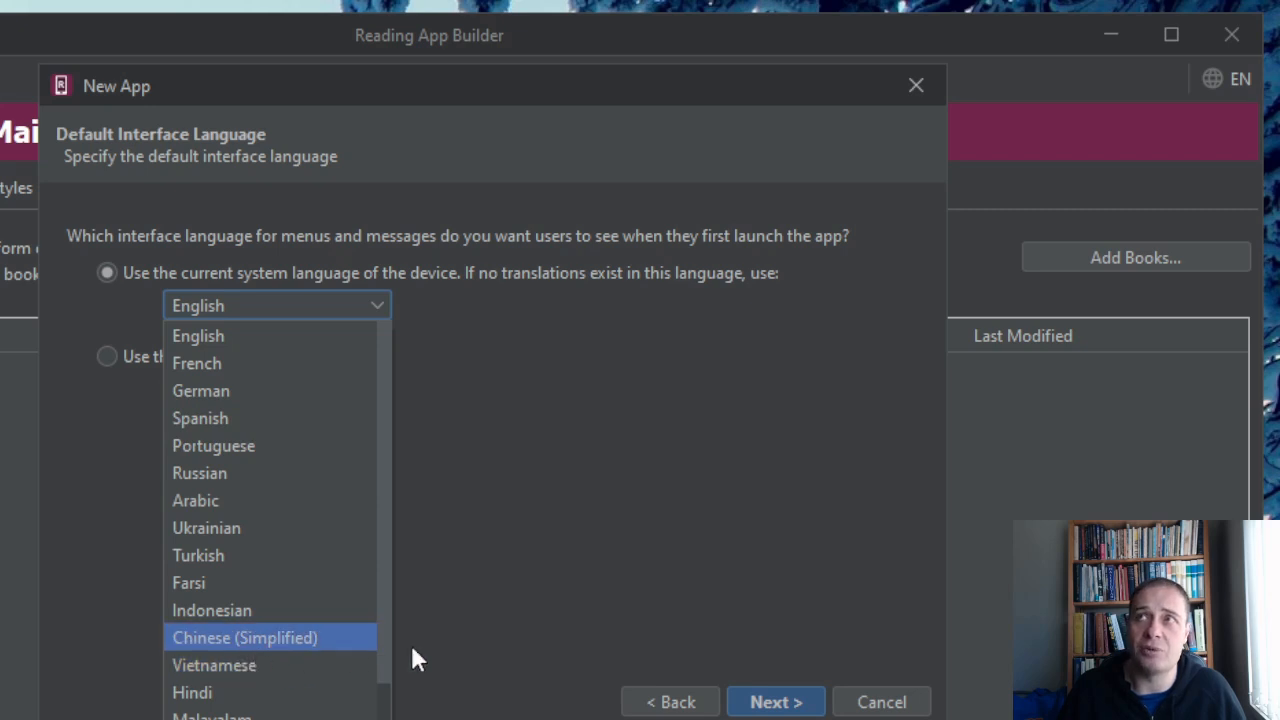
pyautogui.click(677, 509)
pyautogui.click(786, 701)
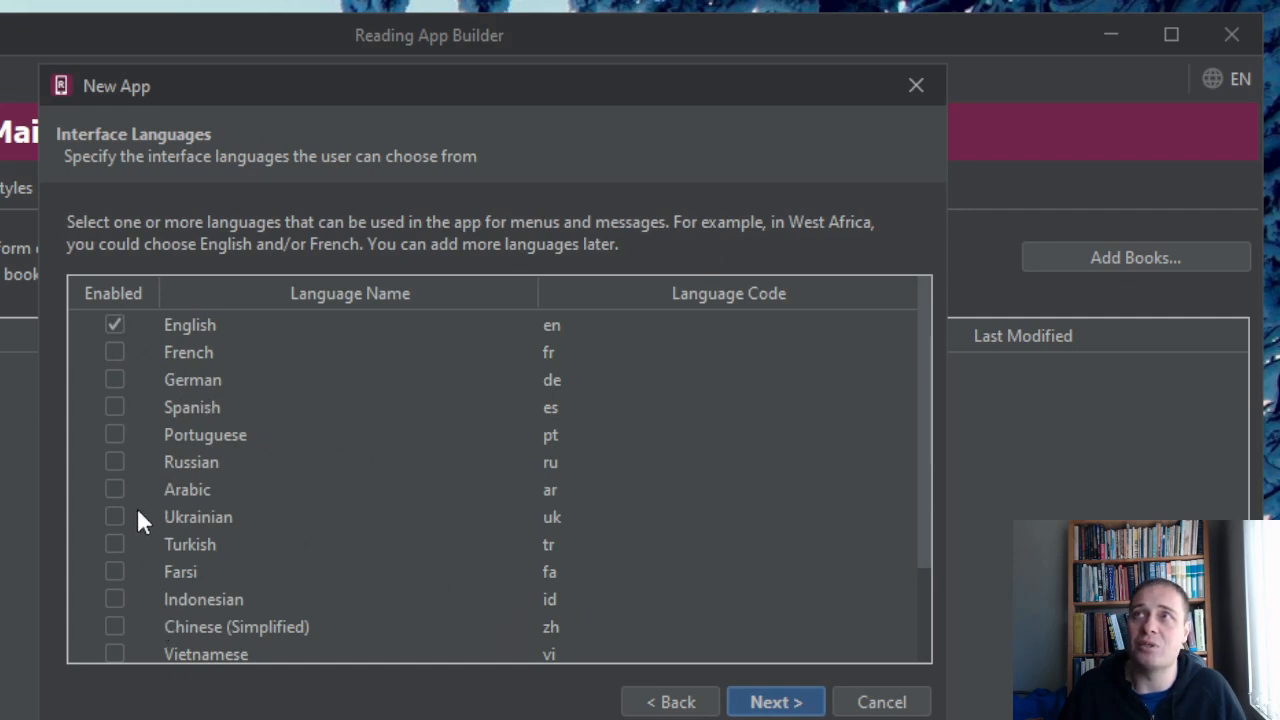
pyautogui.click(115, 627)
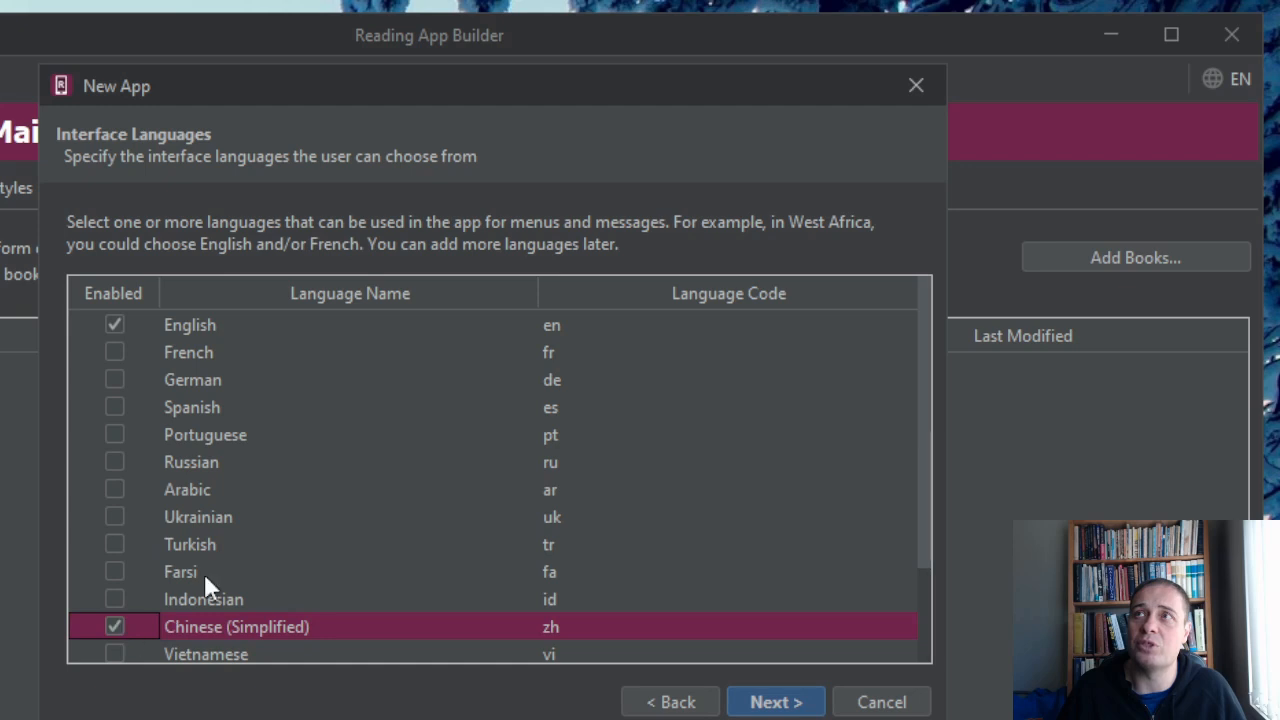
pyautogui.click(114, 463)
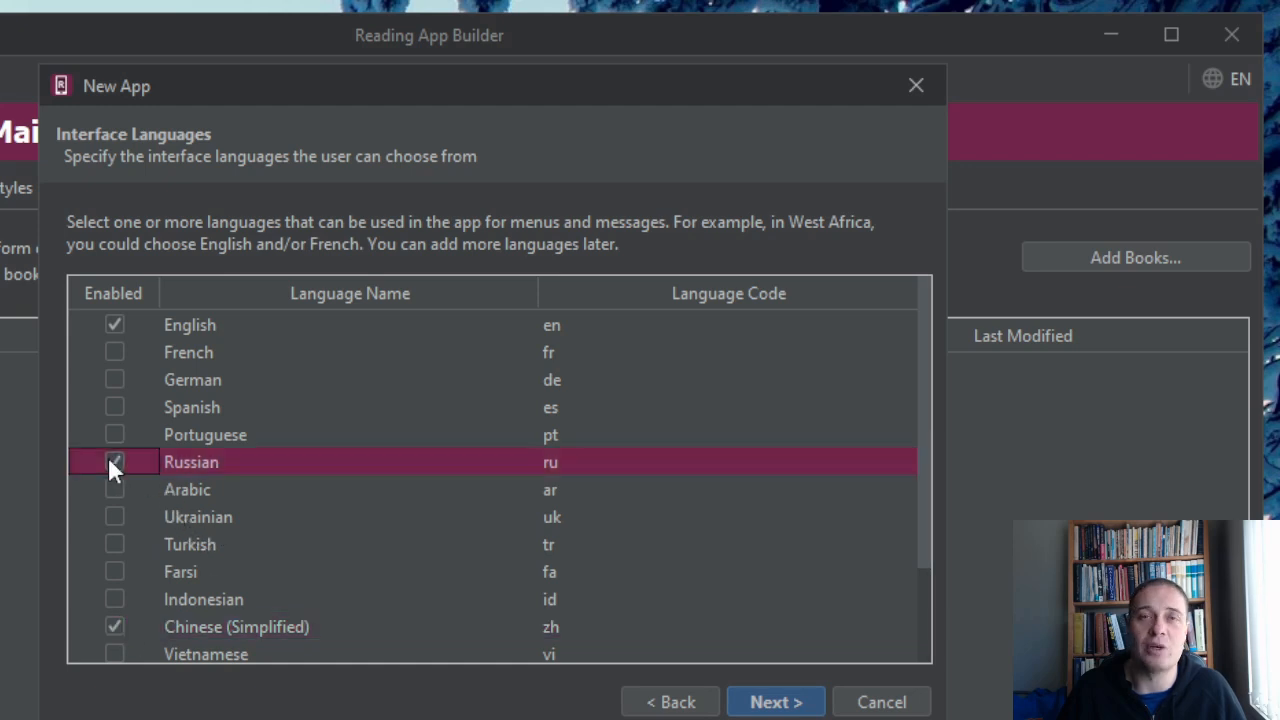
pyautogui.click(775, 703)
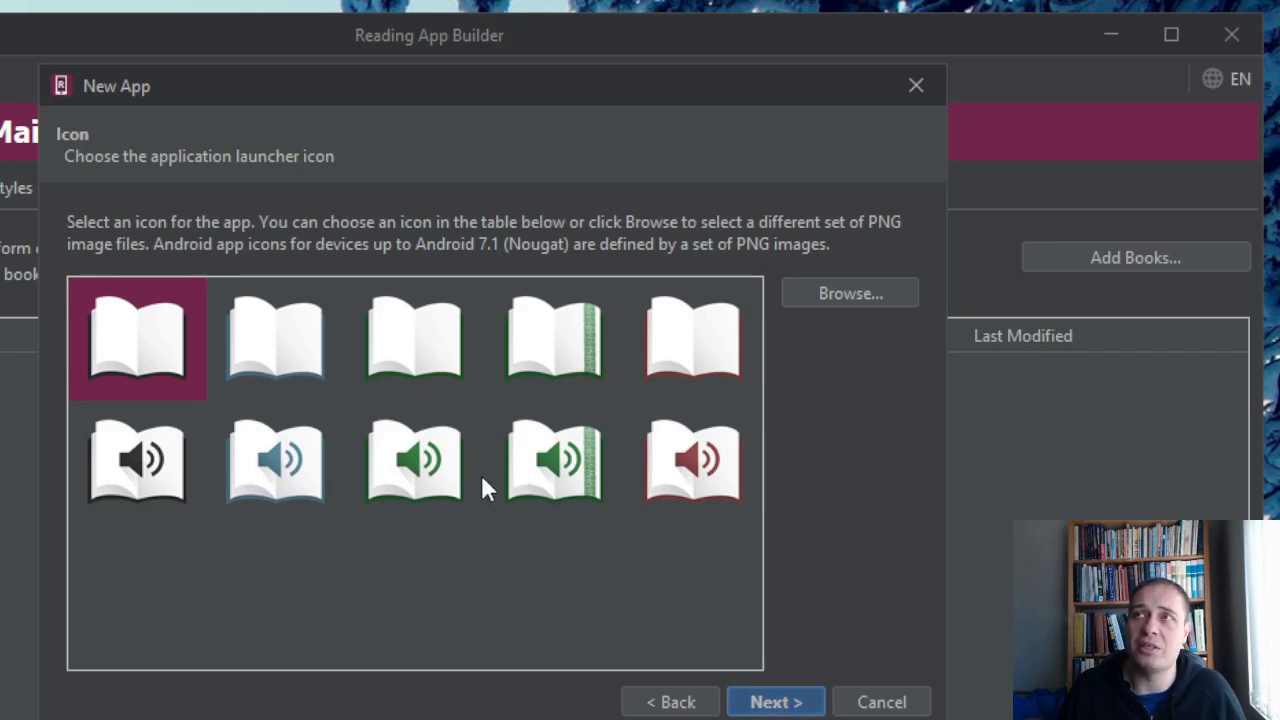
# Choose the green audio book launcher icon with the decorative band and continue to the signing settings.
pyautogui.click(557, 470)
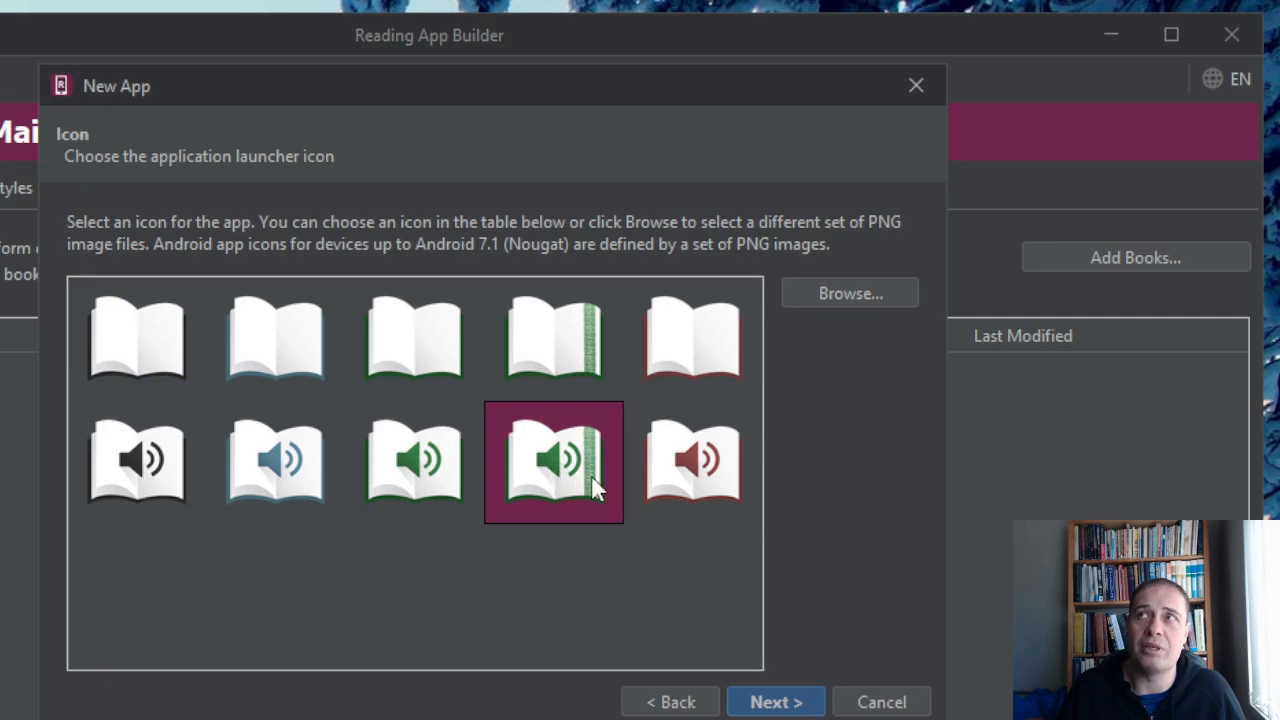
pyautogui.click(787, 700)
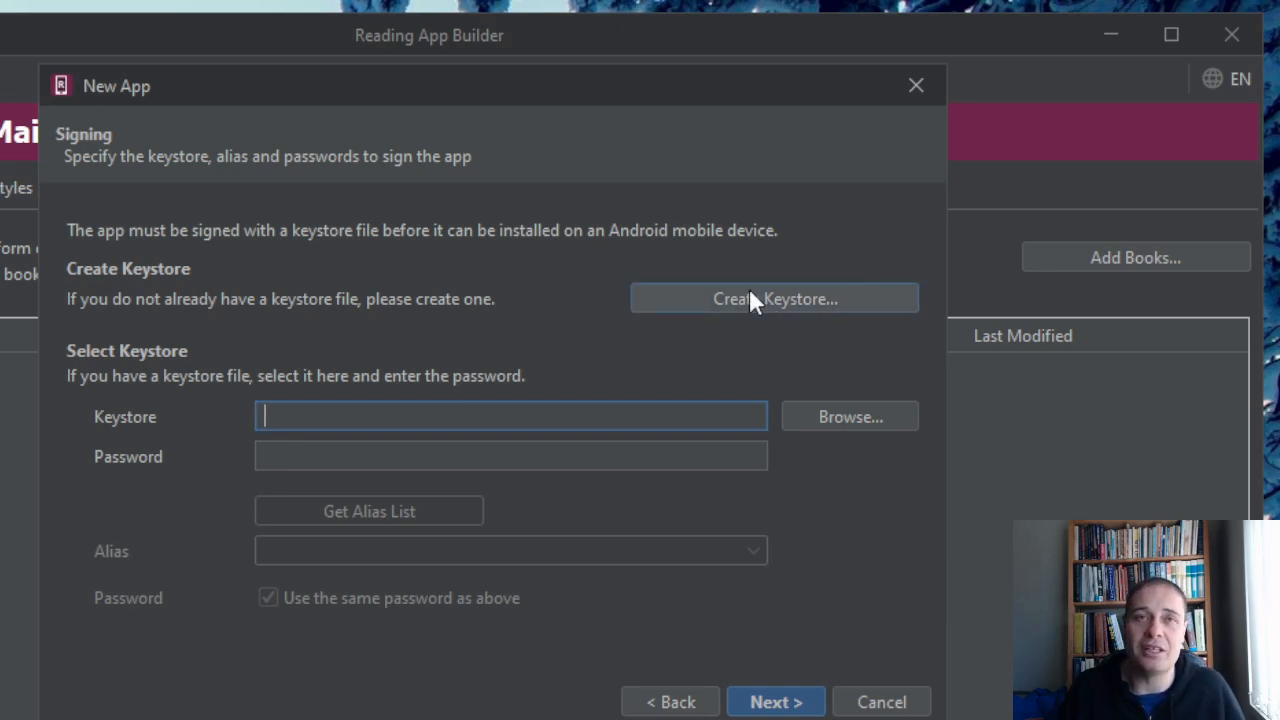
# Start a new keystore named keystore2 in the default folder and enter and confirm the keystore password.
pyautogui.click(810, 301)
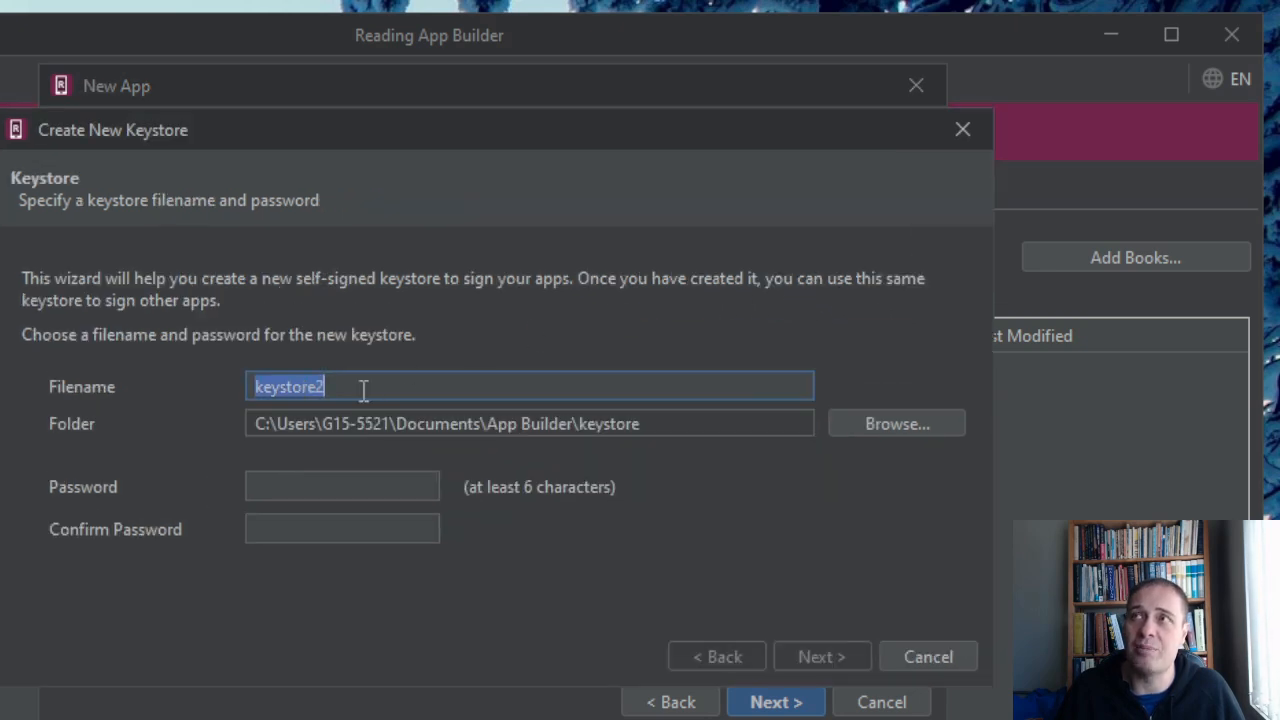
pyautogui.click(361, 486)
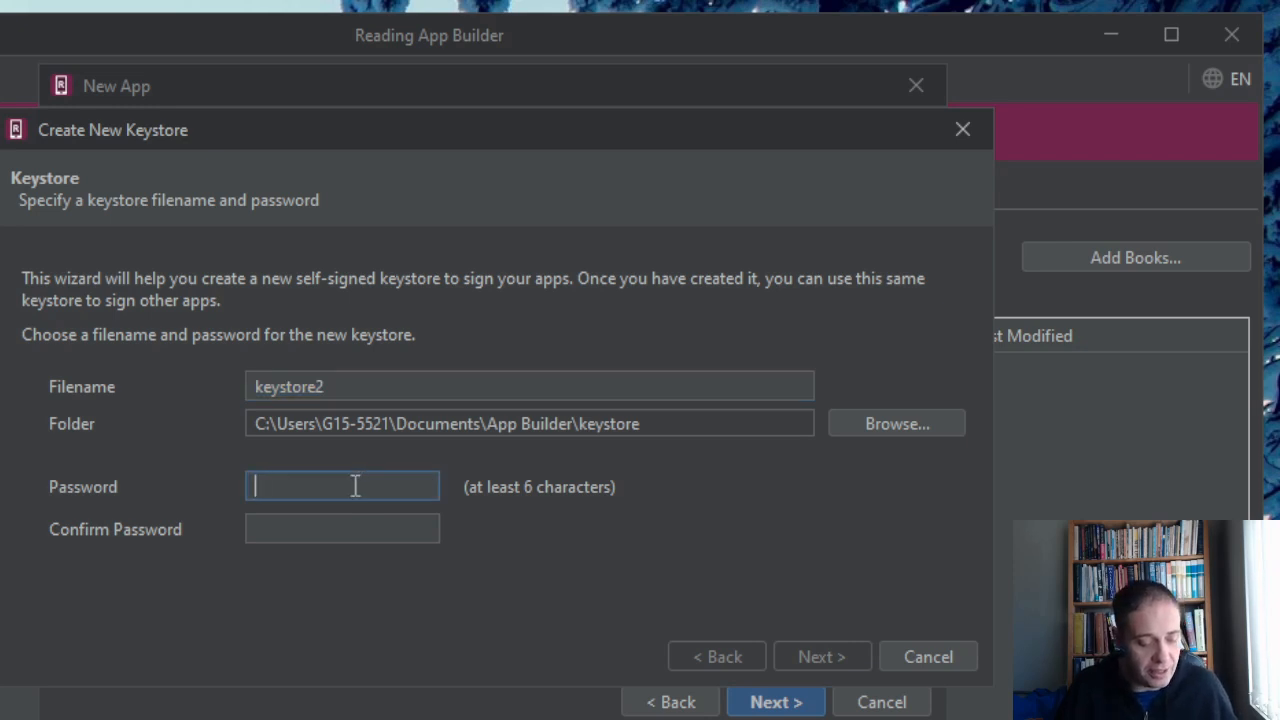
pyautogui.write('passwo')
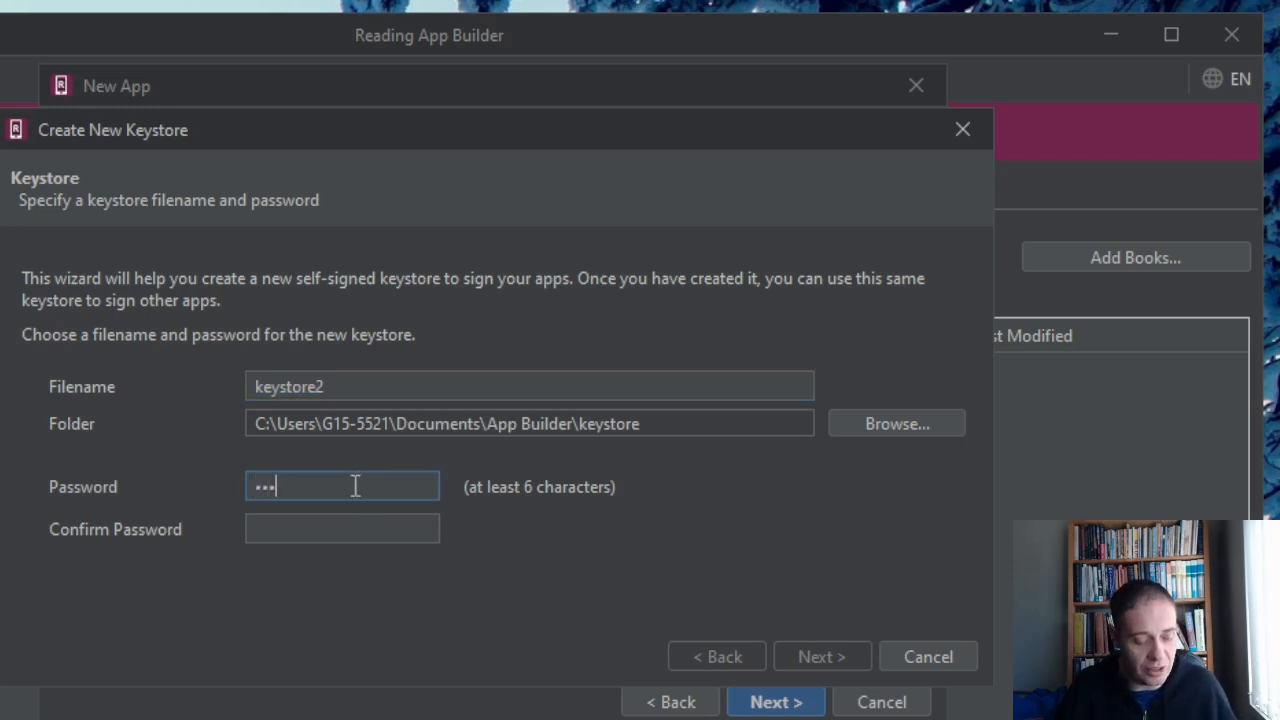
pyautogui.click(329, 537)
pyautogui.write('passwo')
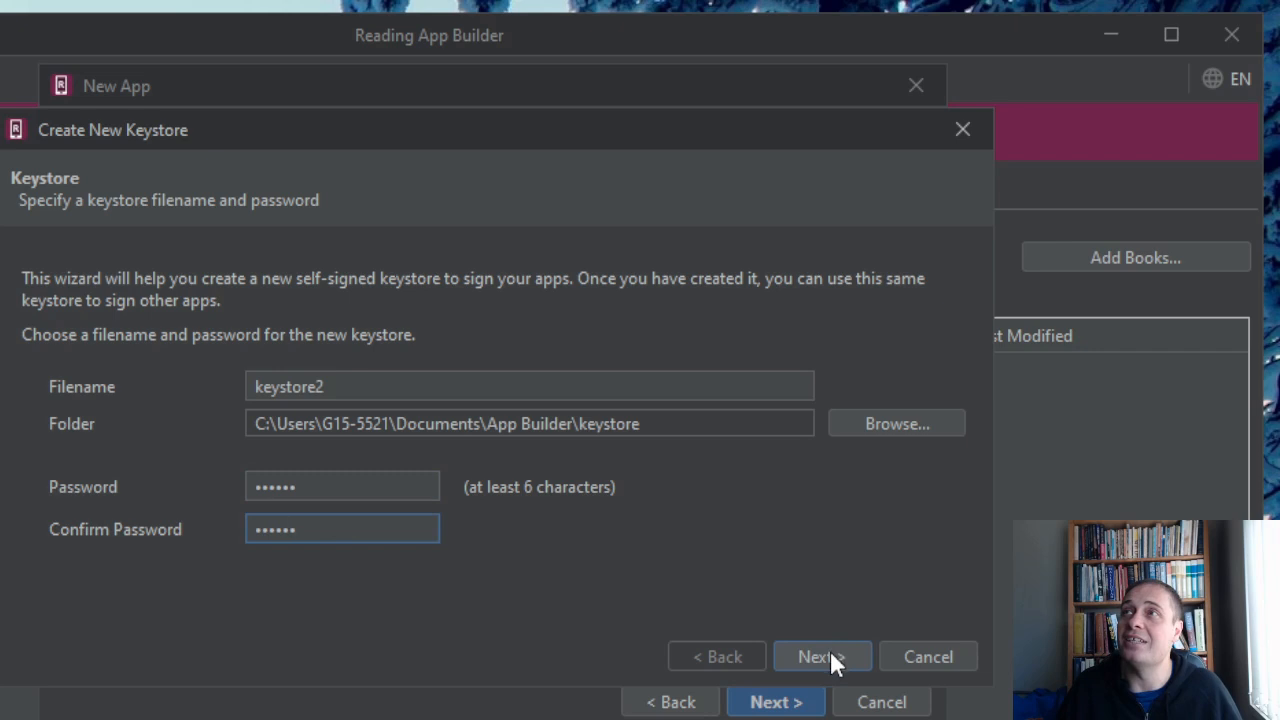
pyautogui.click(830, 652)
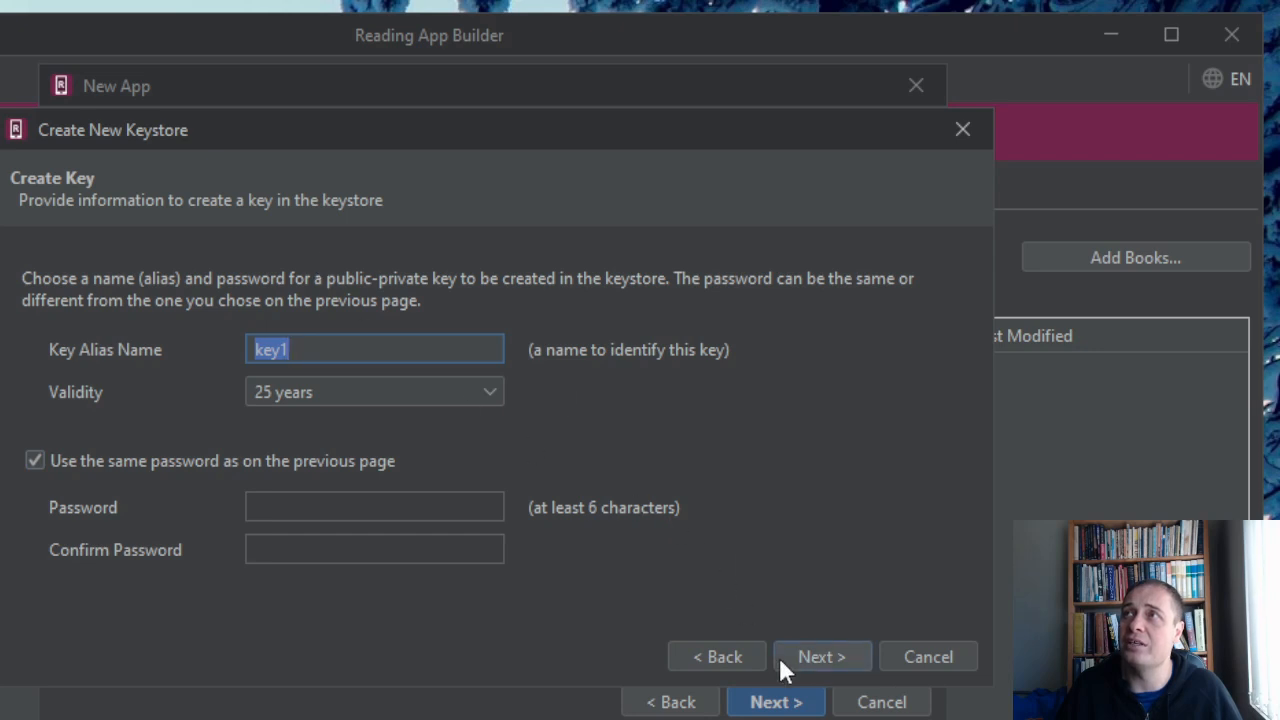
# Accept key alias key1 with 25 years validity, fill in the certificate issuer's name, and finish creating the keystore.
pyautogui.click(813, 657)
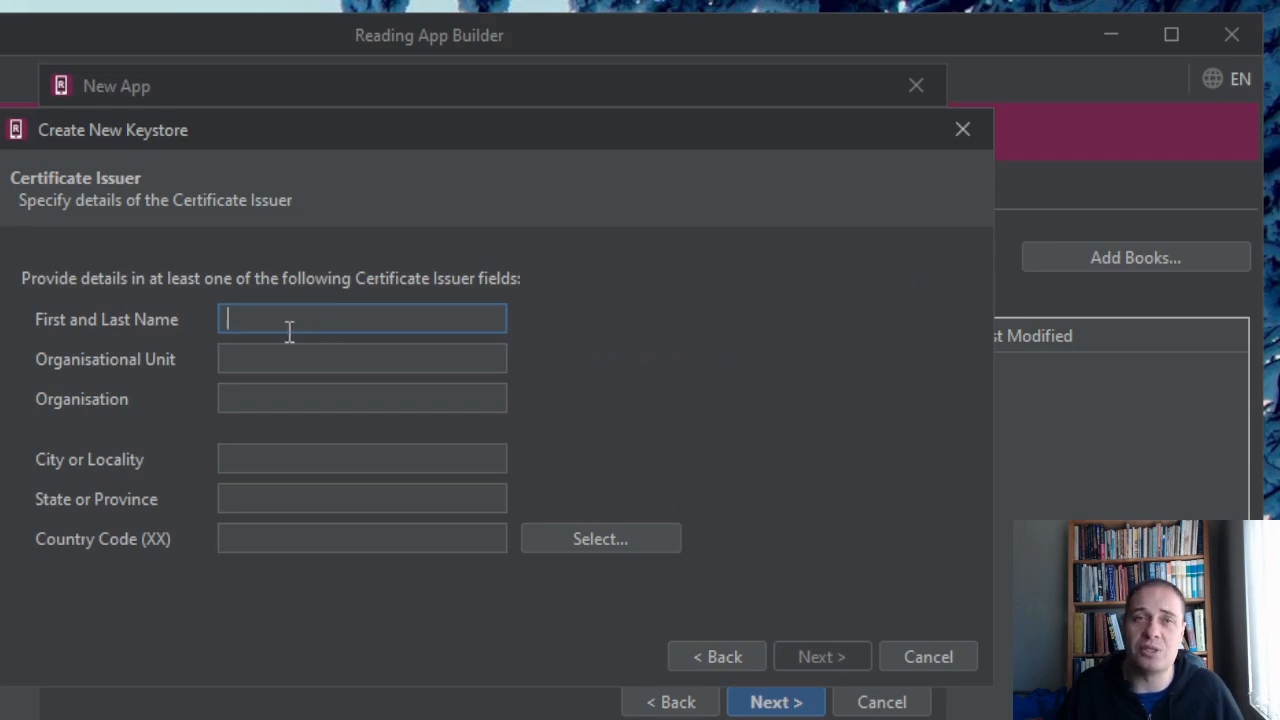
pyautogui.write('JC')
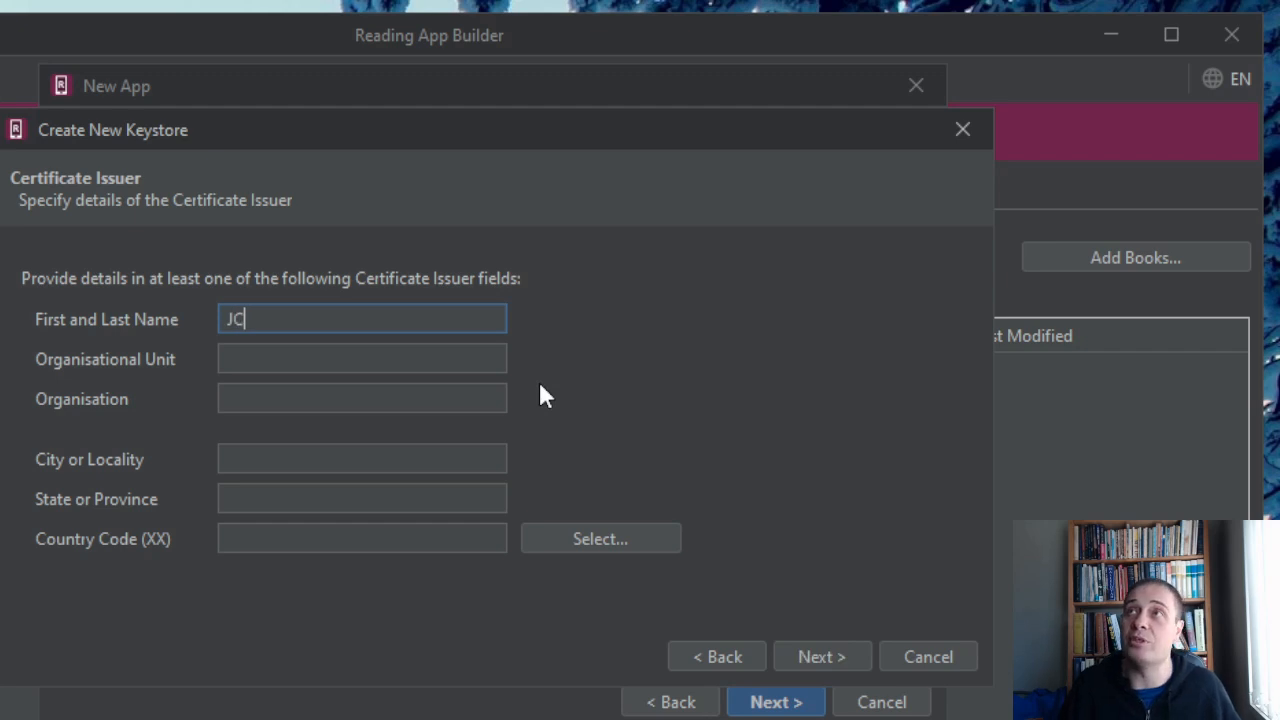
pyautogui.click(232, 359)
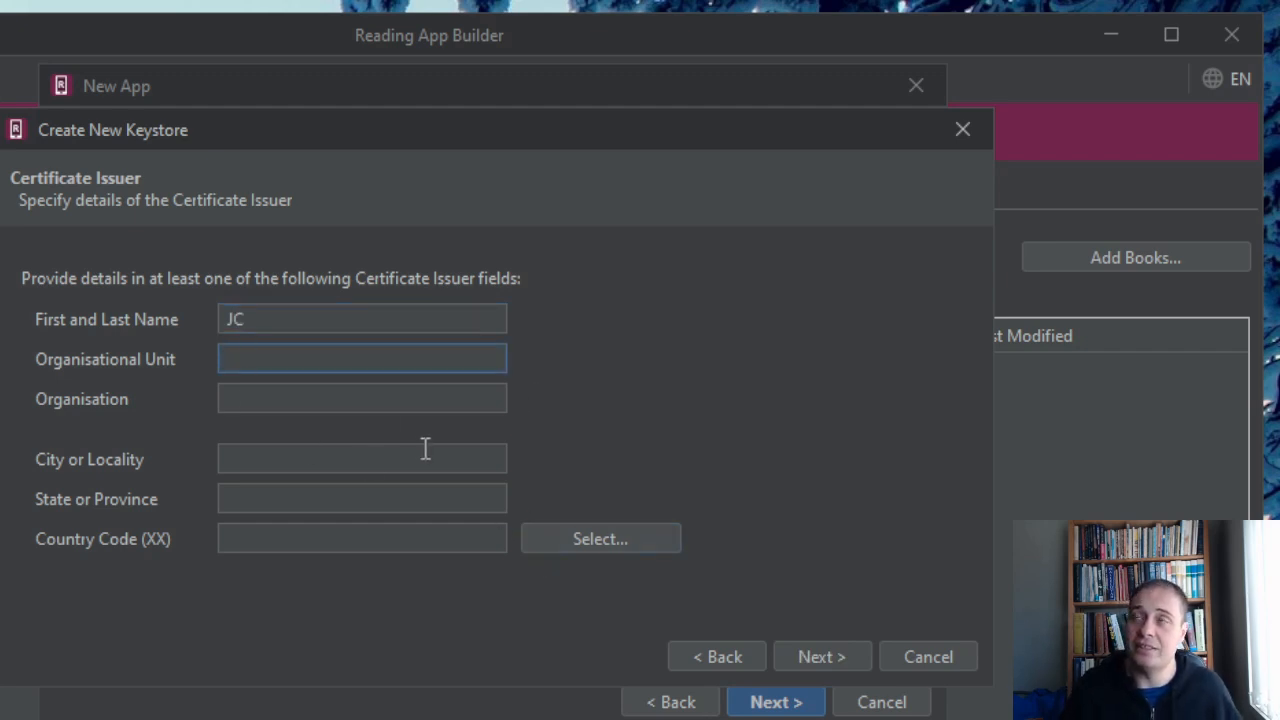
pyautogui.click(831, 656)
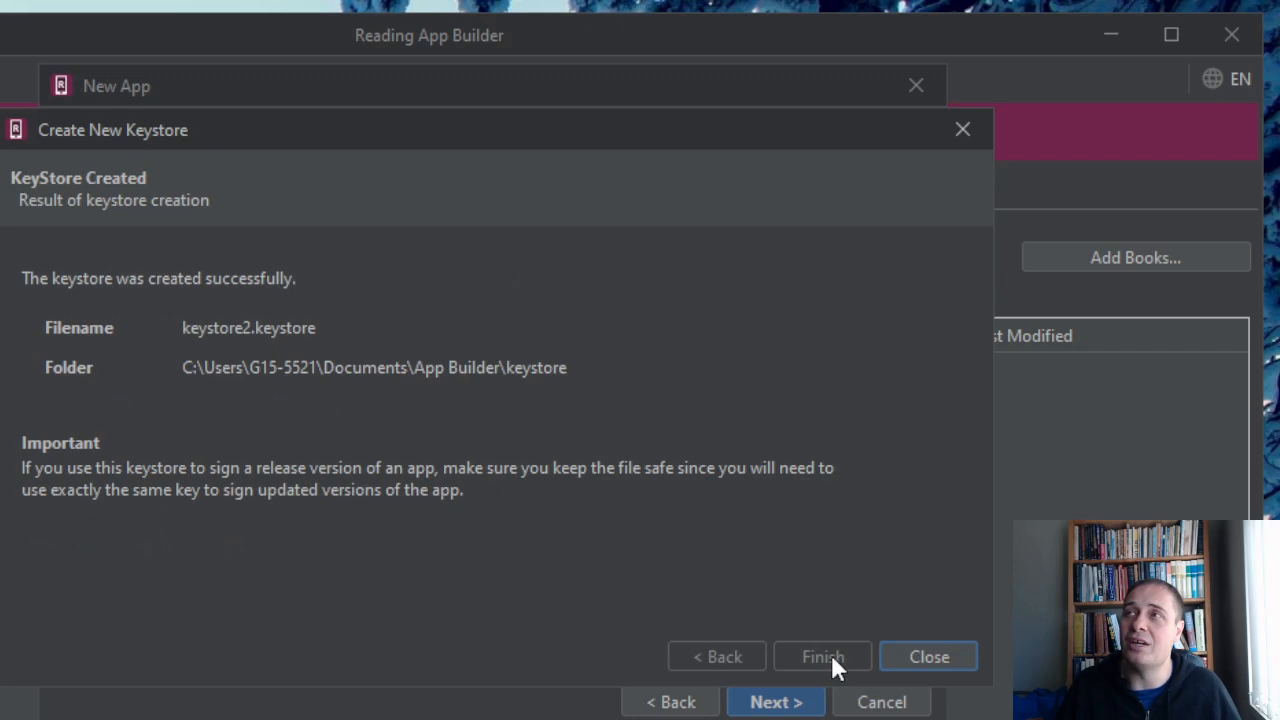
pyautogui.click(937, 652)
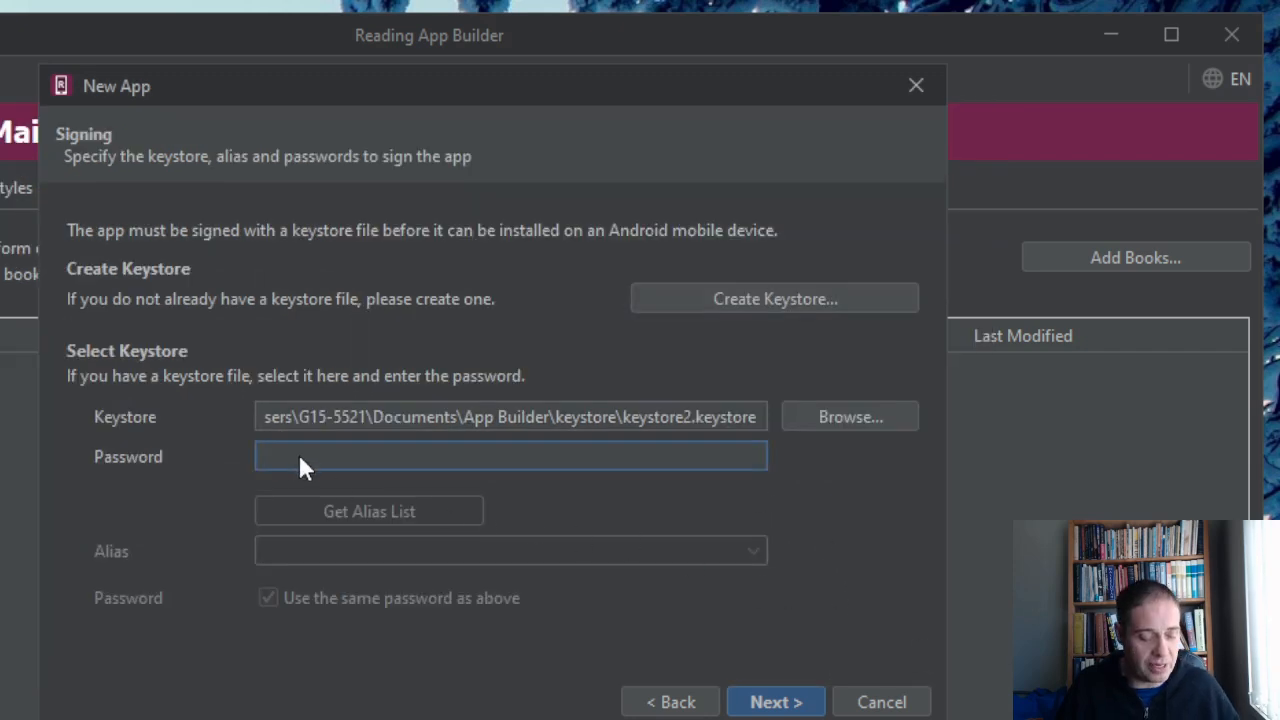
# Enter the keystore password, accept alias key1 with the same password, keep the project name Test App, and finish creating the app.
pyautogui.write('••')
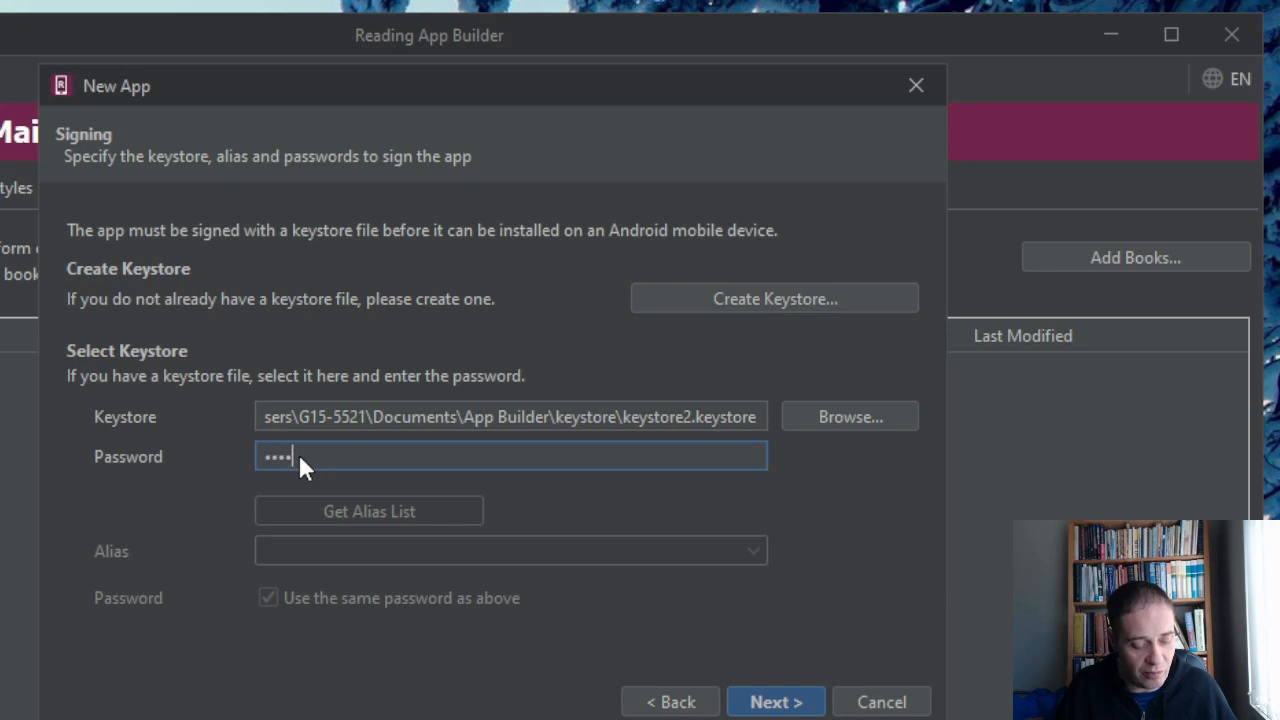
pyautogui.write('•')
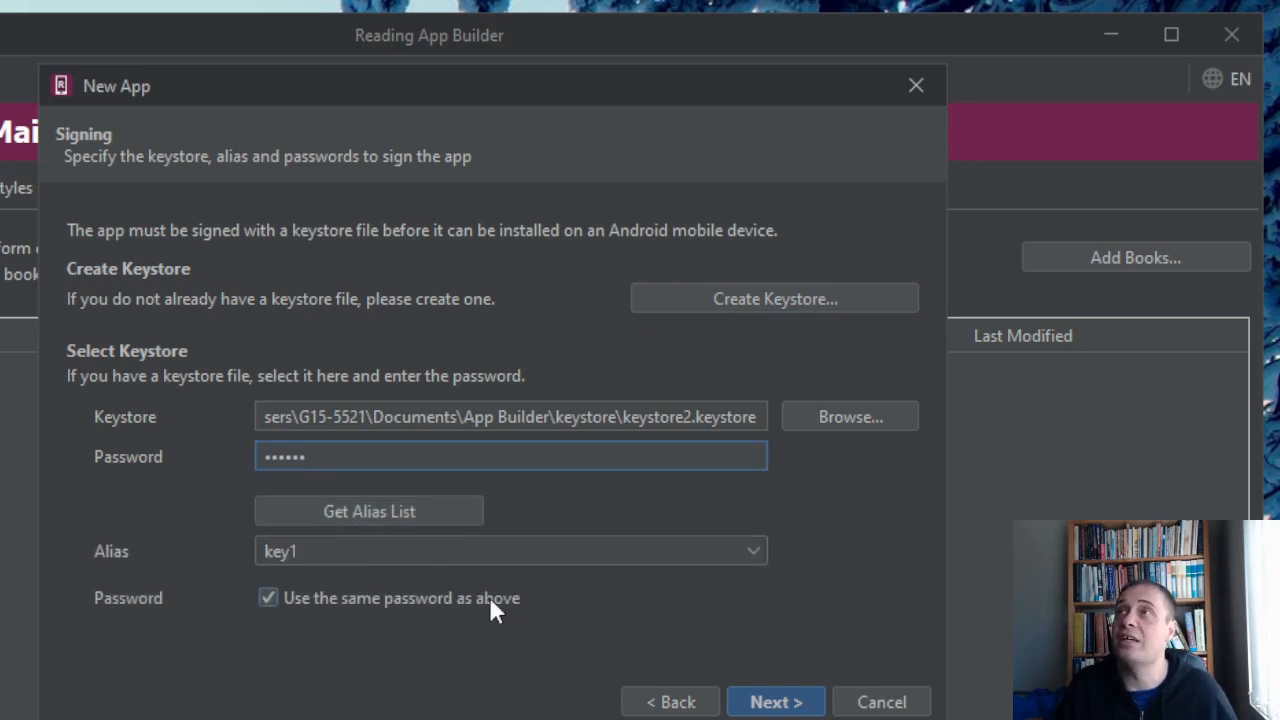
pyautogui.click(796, 702)
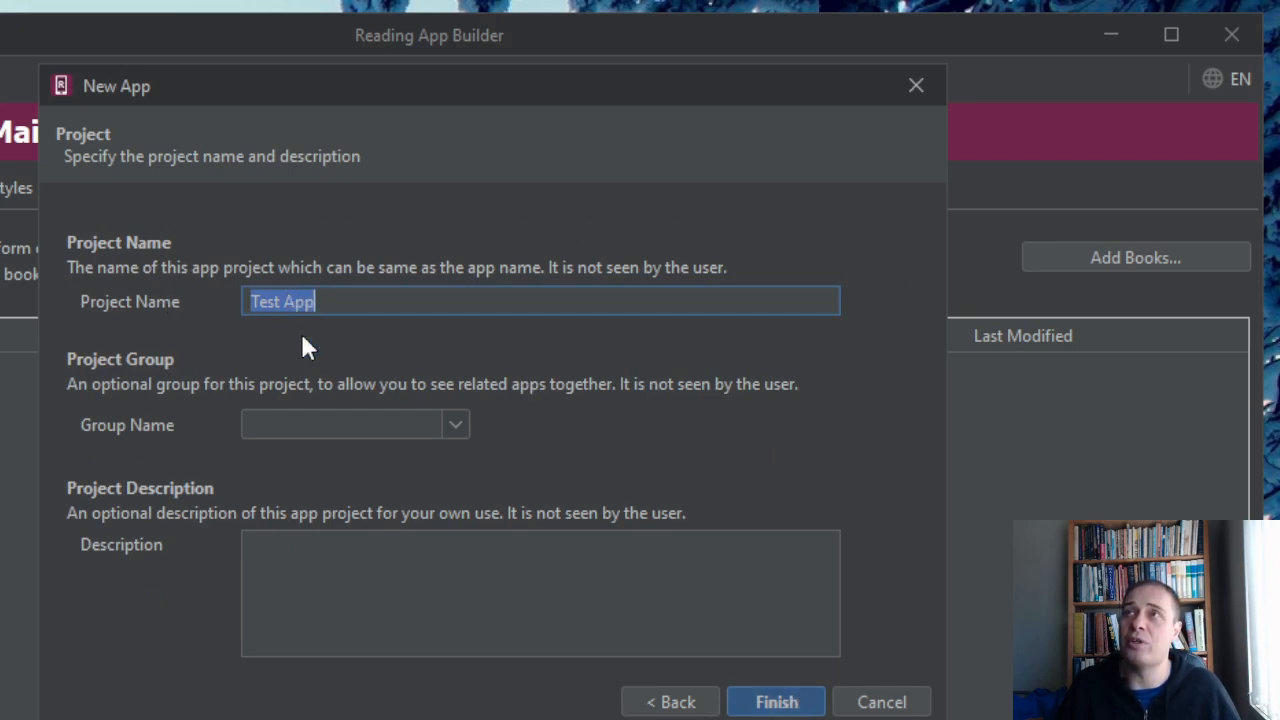
pyautogui.click(786, 702)
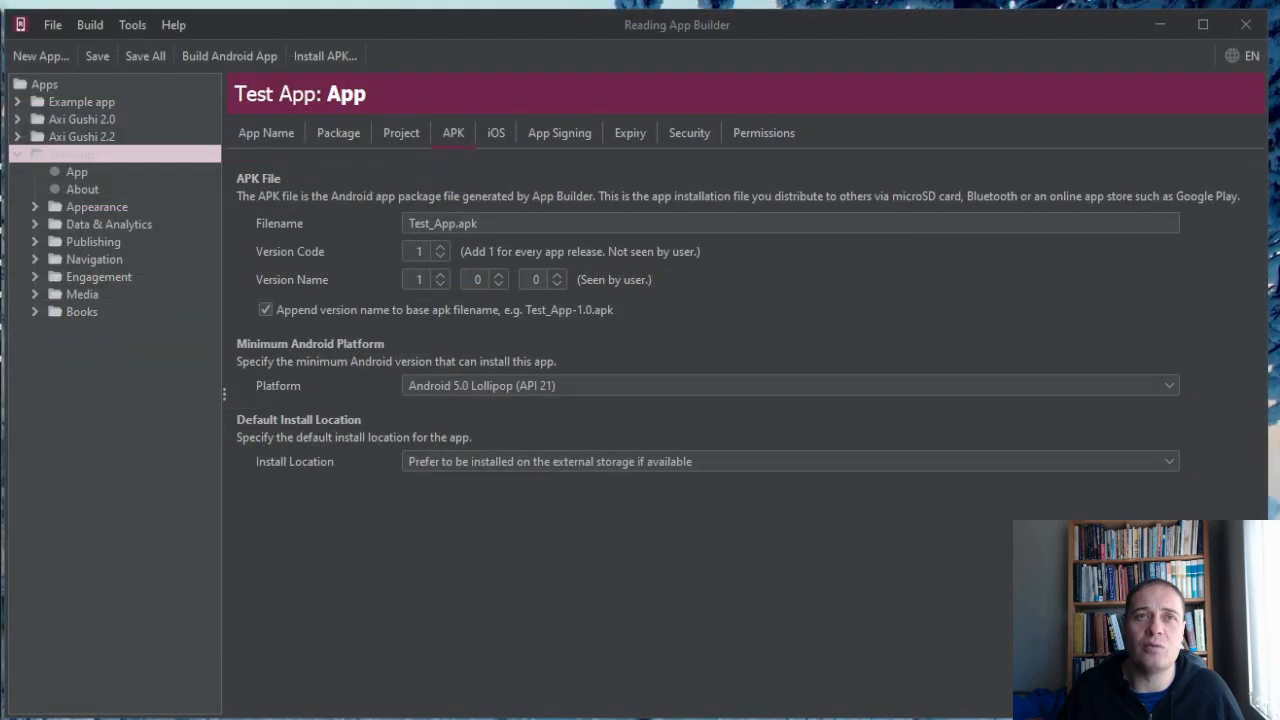
# Show Test App's main book collection to check the books it contains.
pyautogui.click(314, 22)
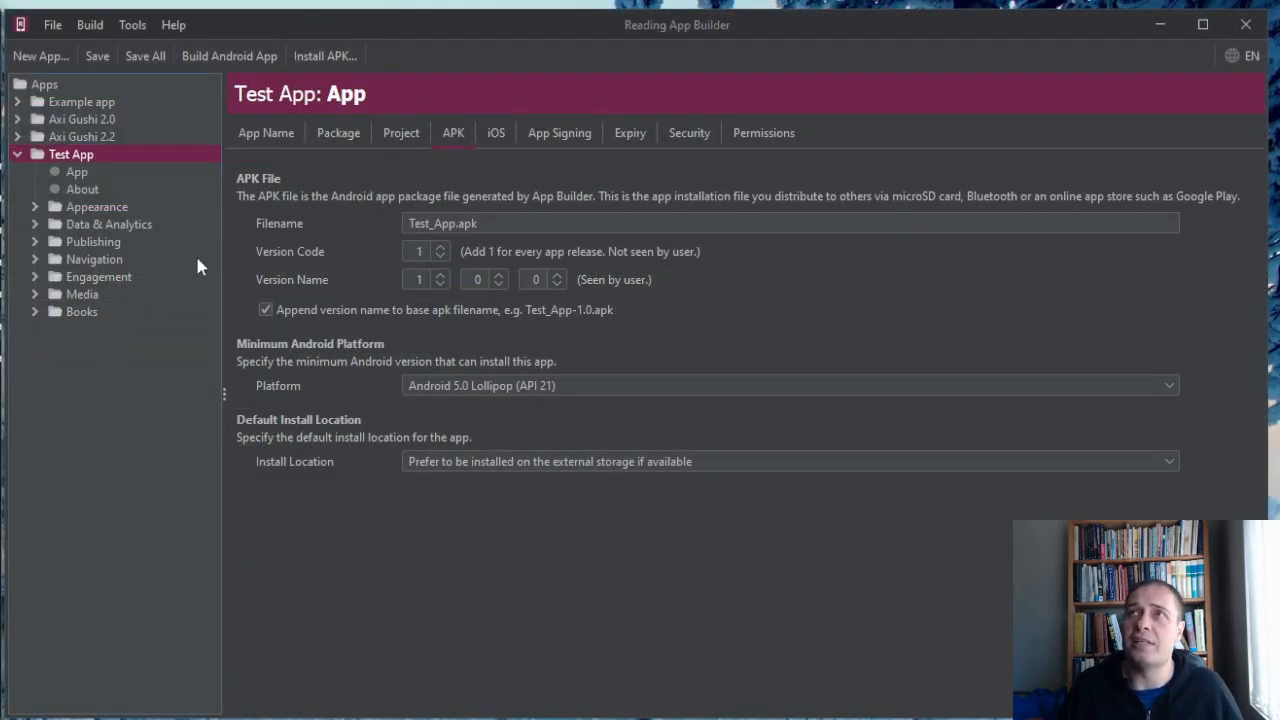
pyautogui.click(36, 313)
pyautogui.click(80, 312)
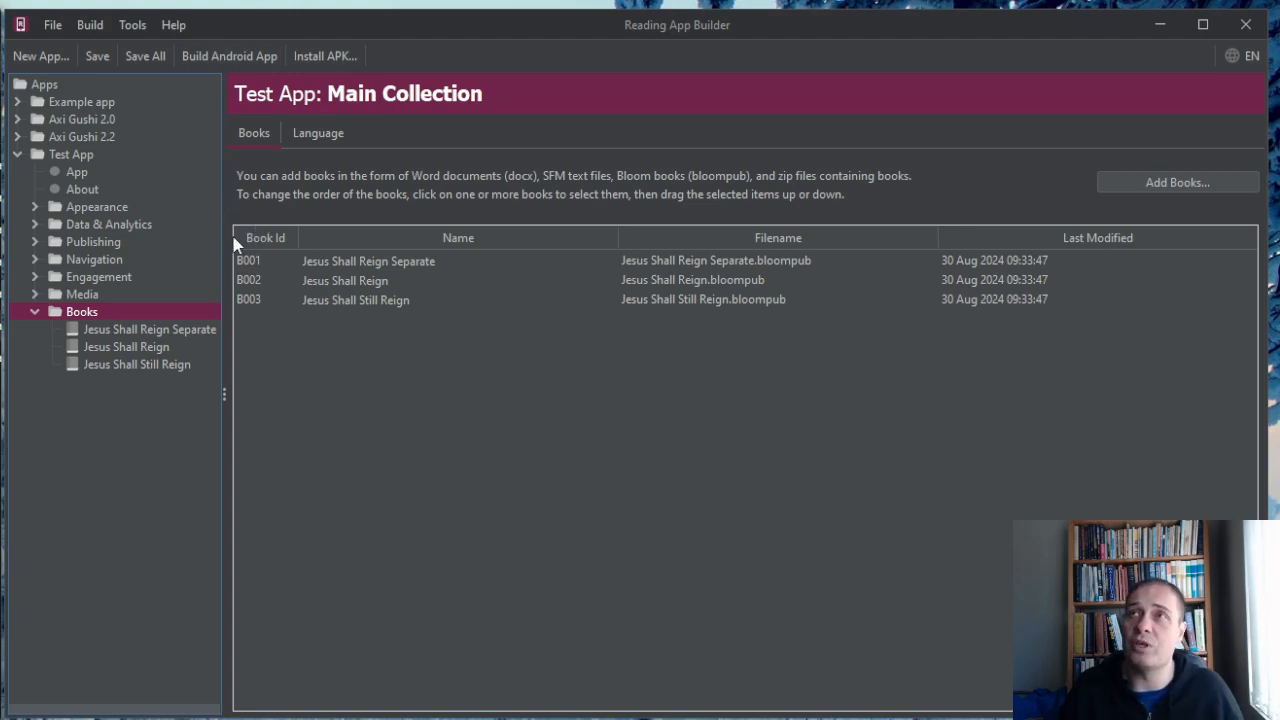
# Start a new heading in Test App's navigation contents menu and give it the title Single.
pyautogui.click(35, 259)
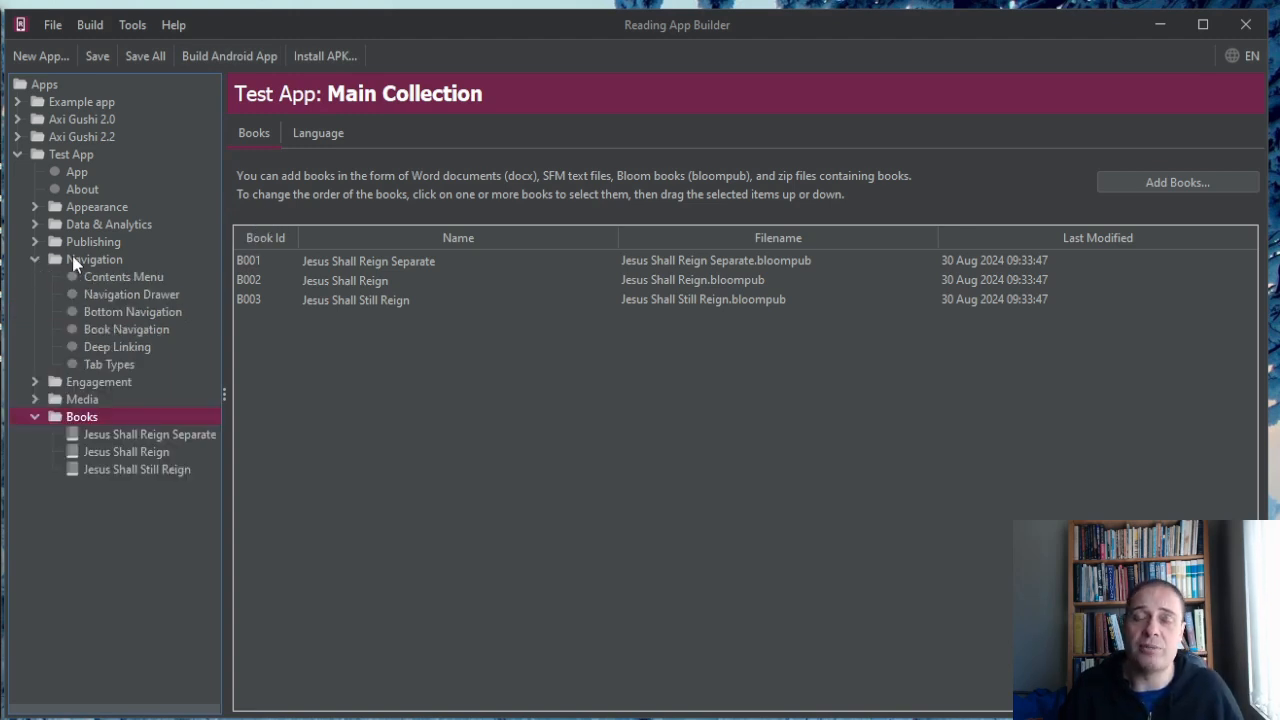
pyautogui.click(80, 259)
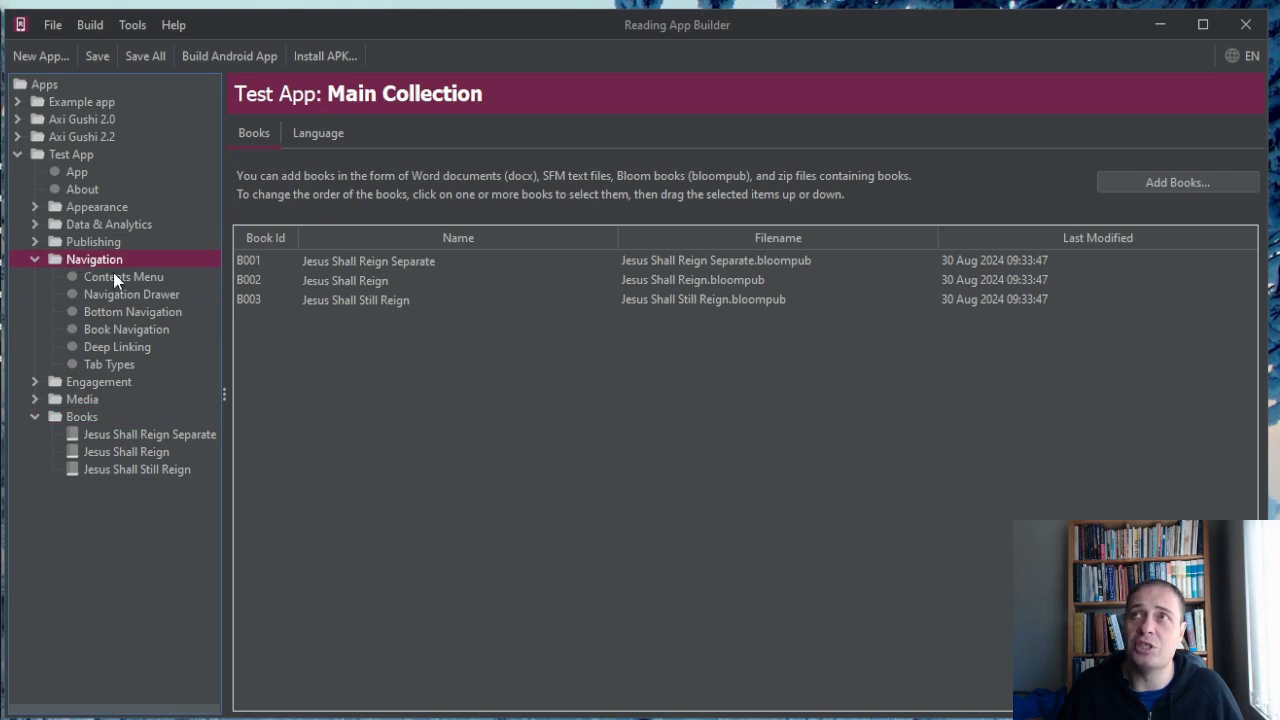
pyautogui.click(114, 276)
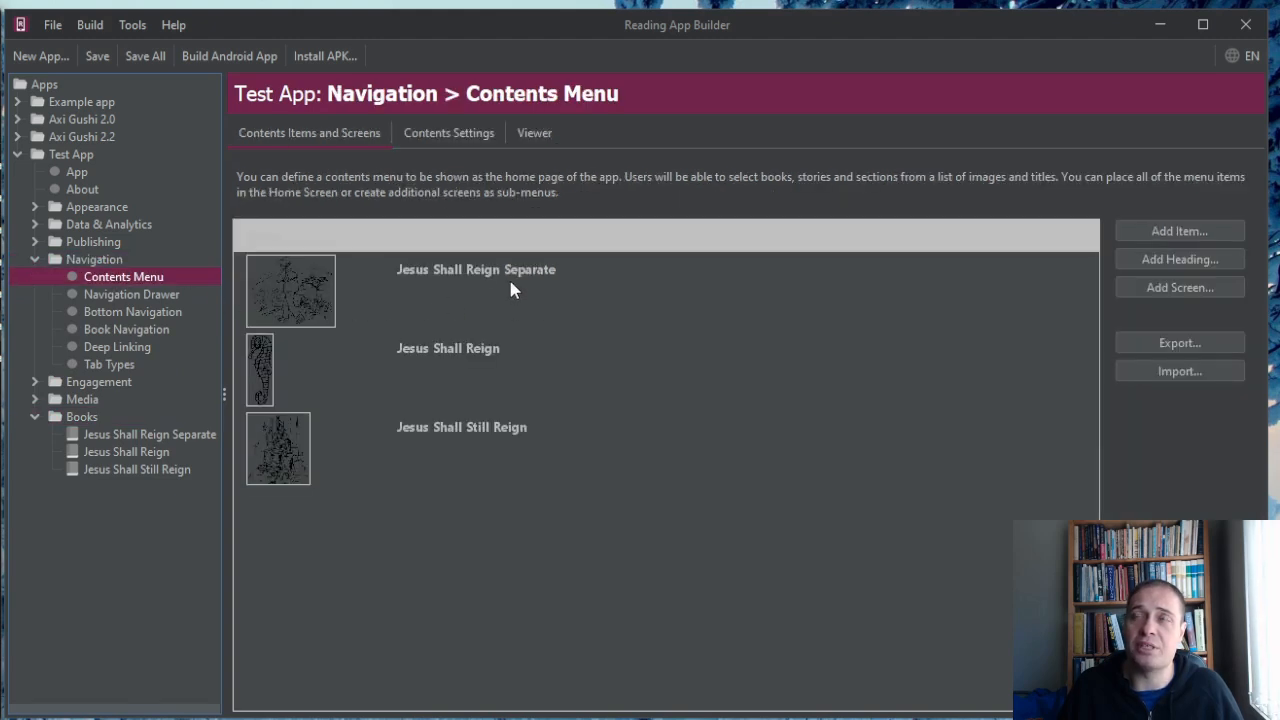
pyautogui.click(1198, 261)
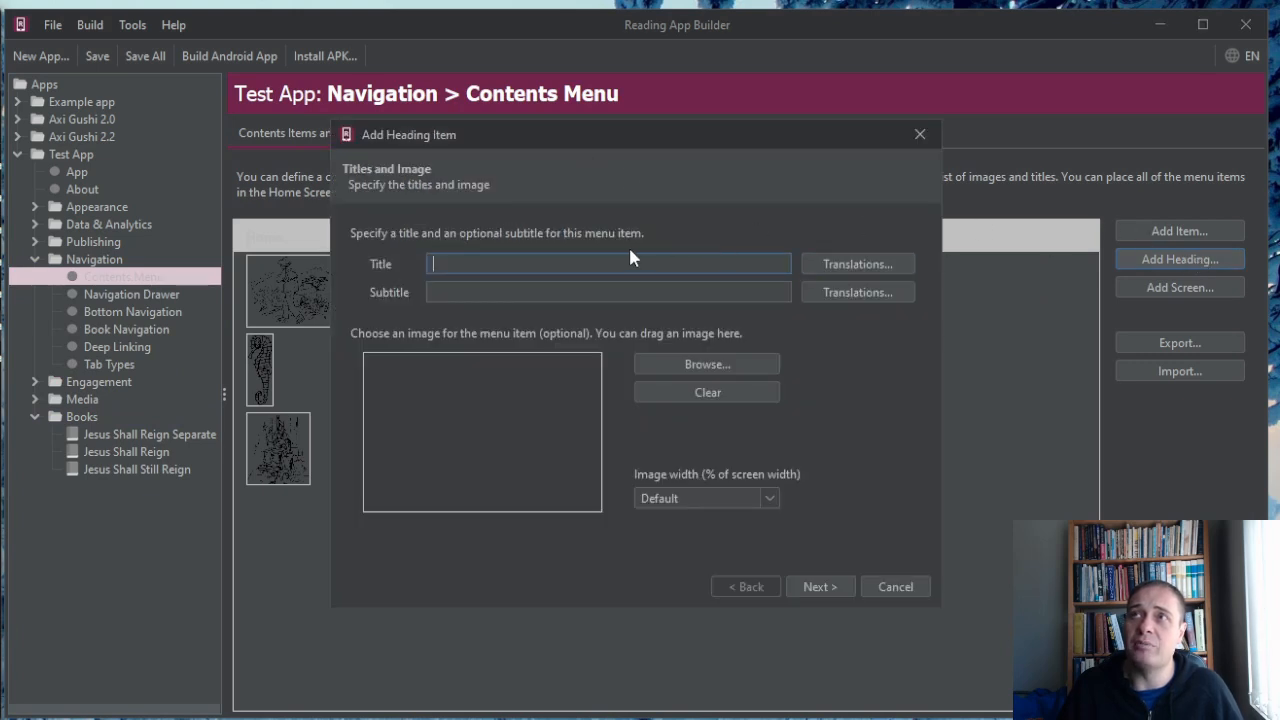
pyautogui.write('Long')
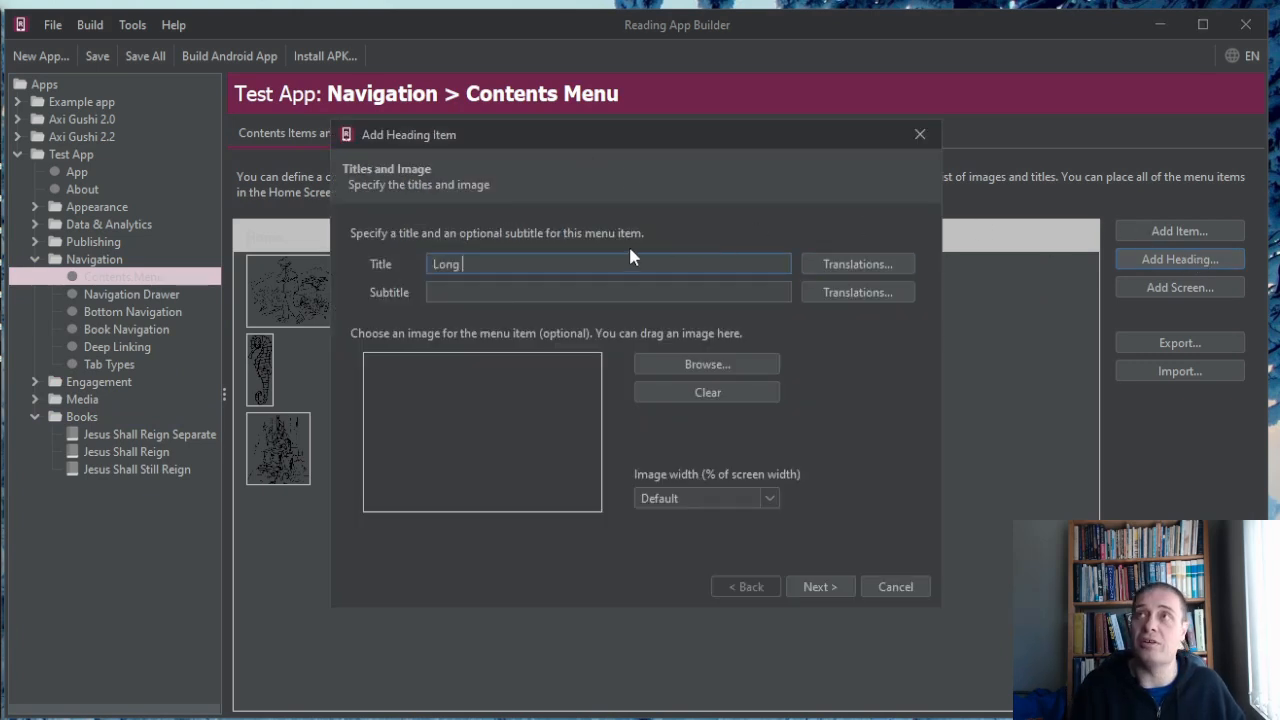
pyautogui.press('BackSpace')
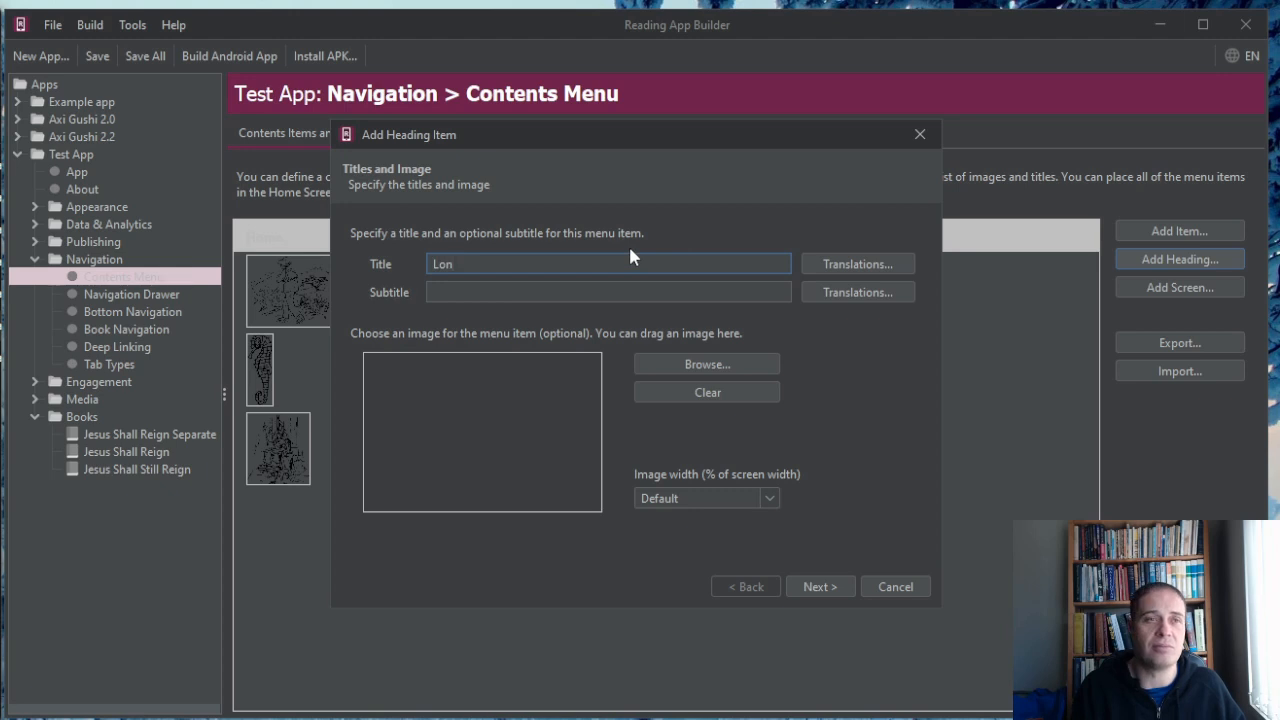
pyautogui.press('BackSpace')
pyautogui.press('BackSpace')
pyautogui.press('BackSpace')
pyautogui.write('Sinle')
pyautogui.press('BackSpace')
pyautogui.press('BackSpace')
pyautogui.write('gle Page')
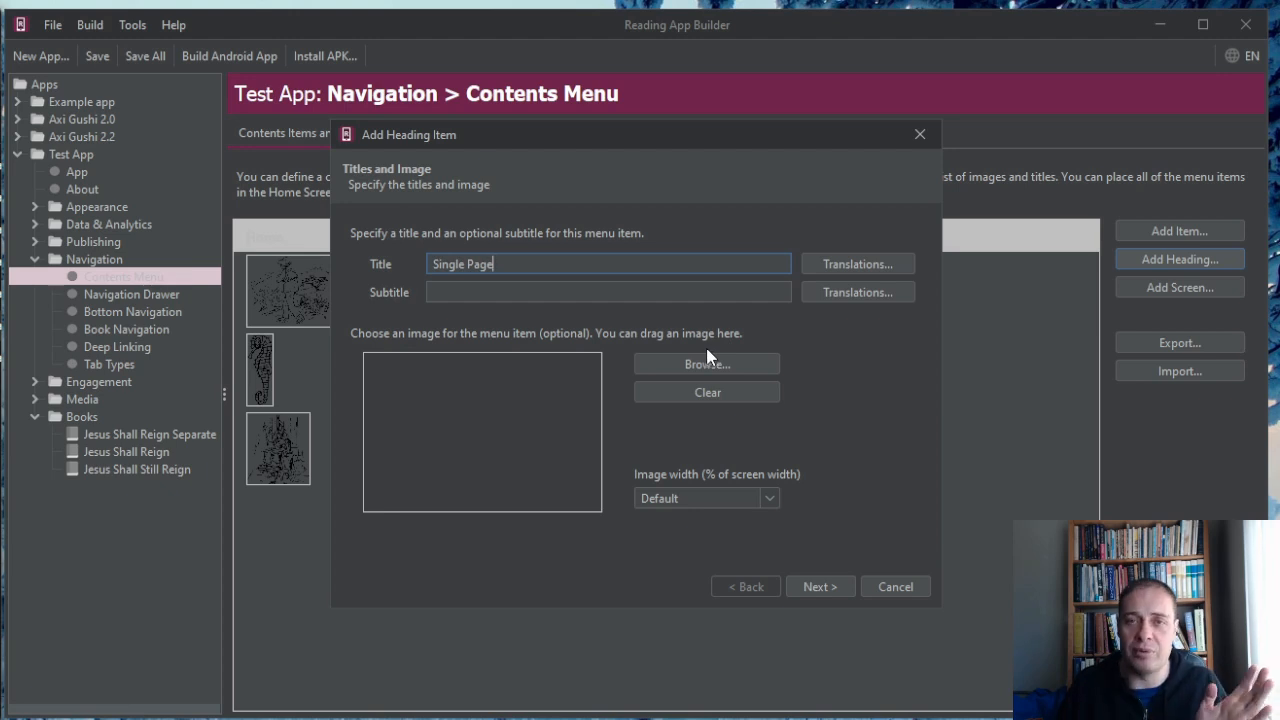
pyautogui.doubleClick(480, 264)
pyautogui.press('BackSpace')
pyautogui.press('BackSpace')
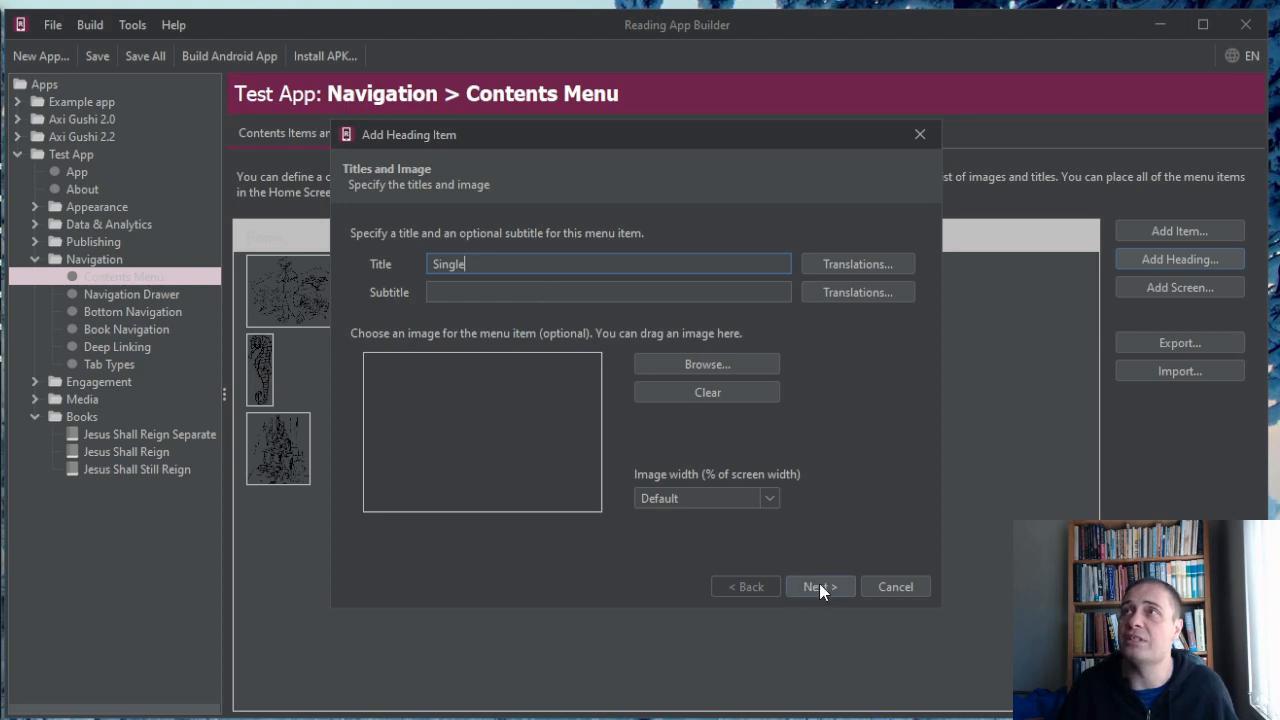
pyautogui.click(858, 264)
pyautogui.click(875, 315)
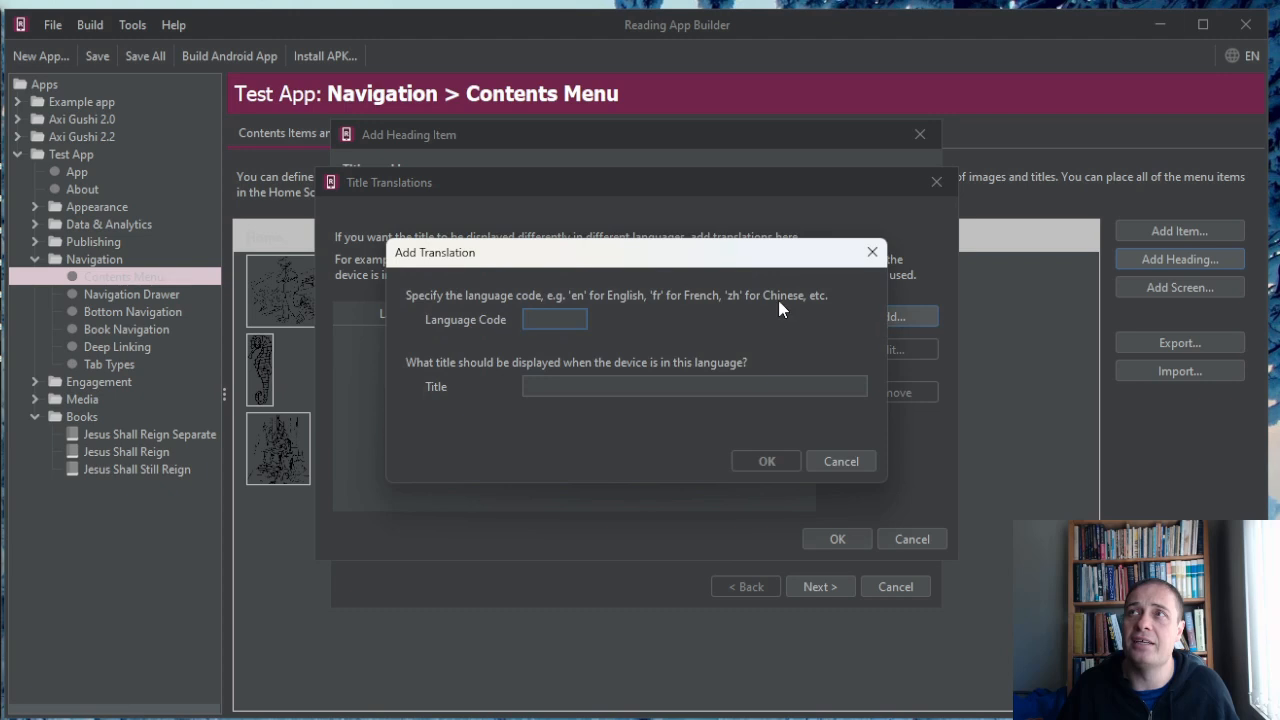
pyautogui.write('cn')
pyautogui.press('BackSpace')
pyautogui.write('zh')
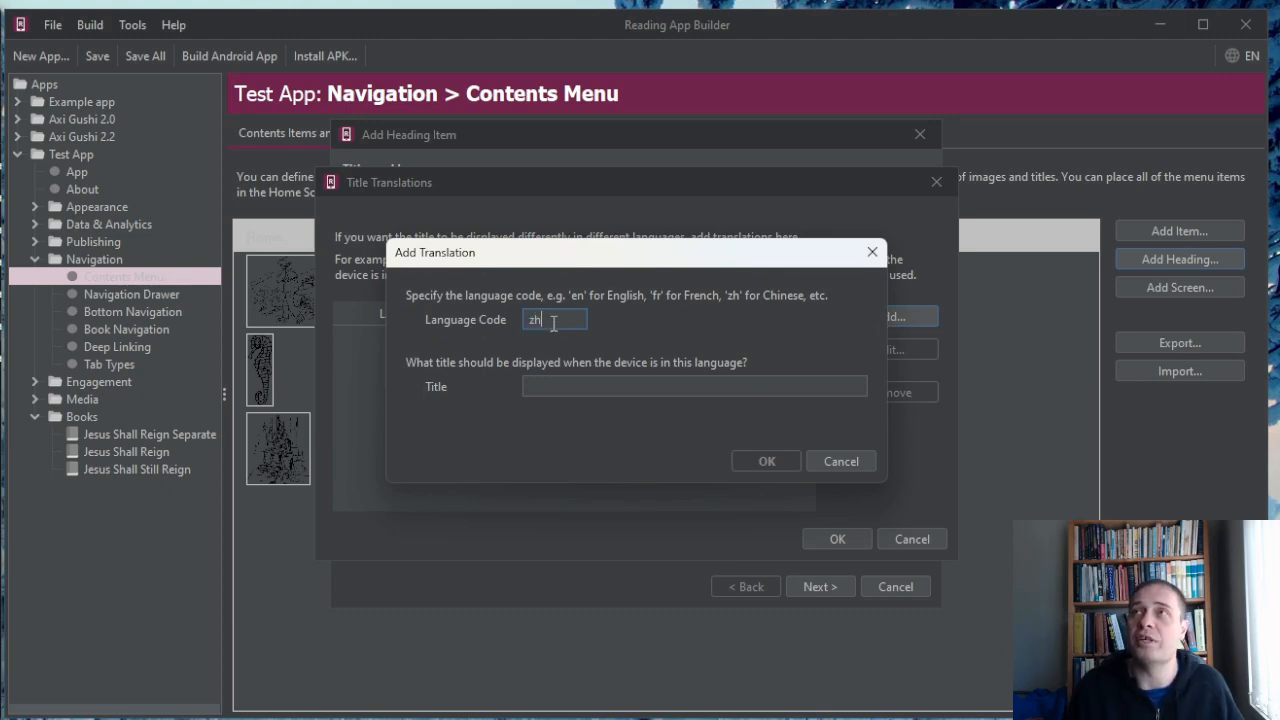
pyautogui.click(734, 386)
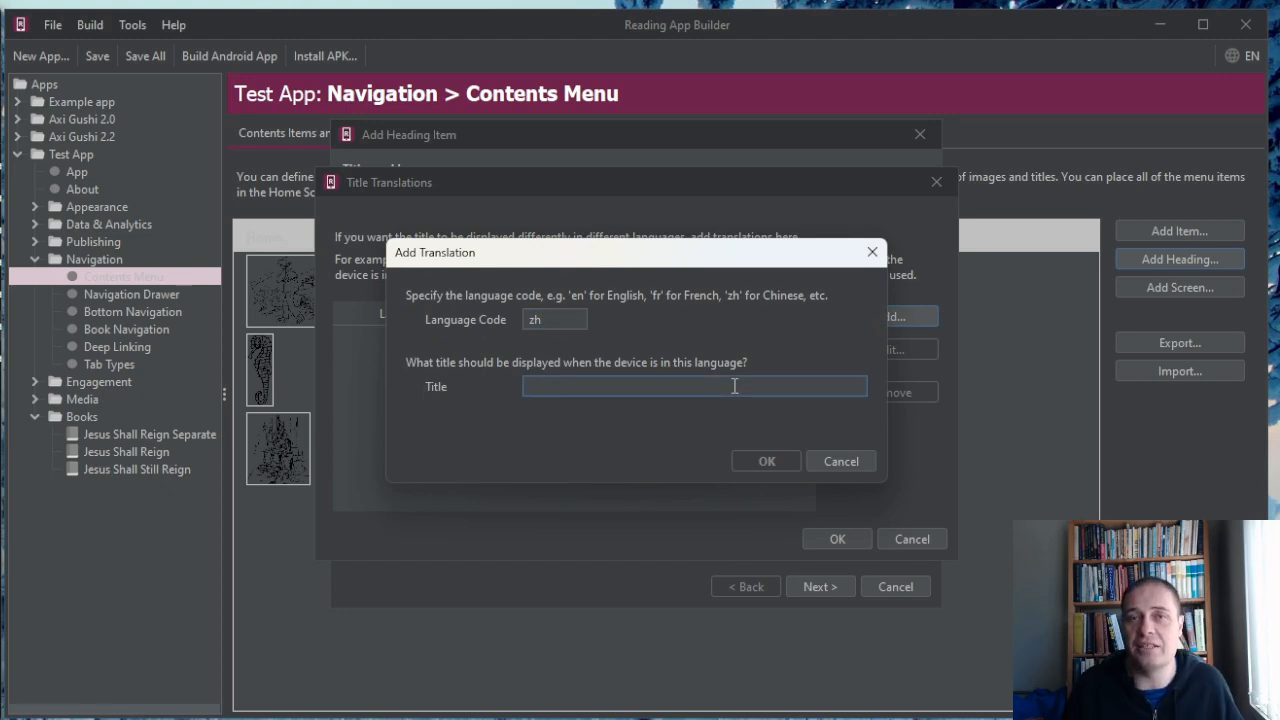
pyautogui.click(862, 466)
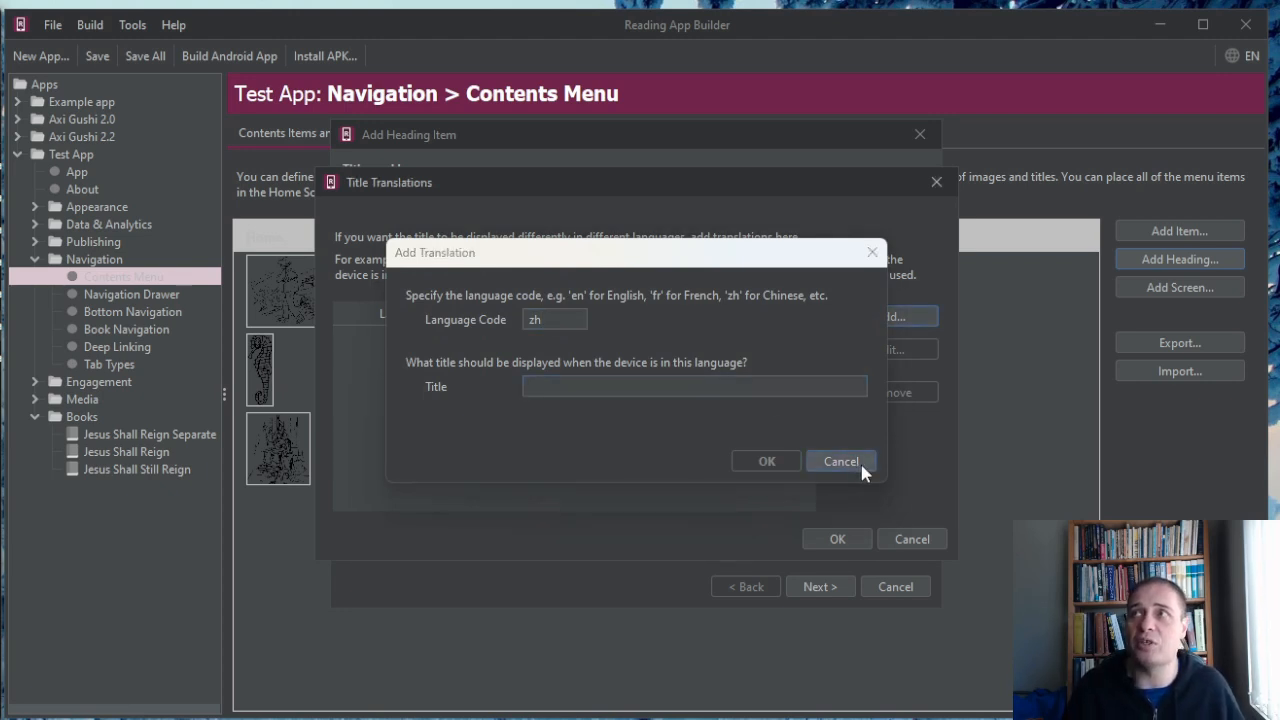
pyautogui.click(919, 540)
# Finish adding the Single heading without audio and move it above all the books in the contents menu.
pyautogui.click(820, 586)
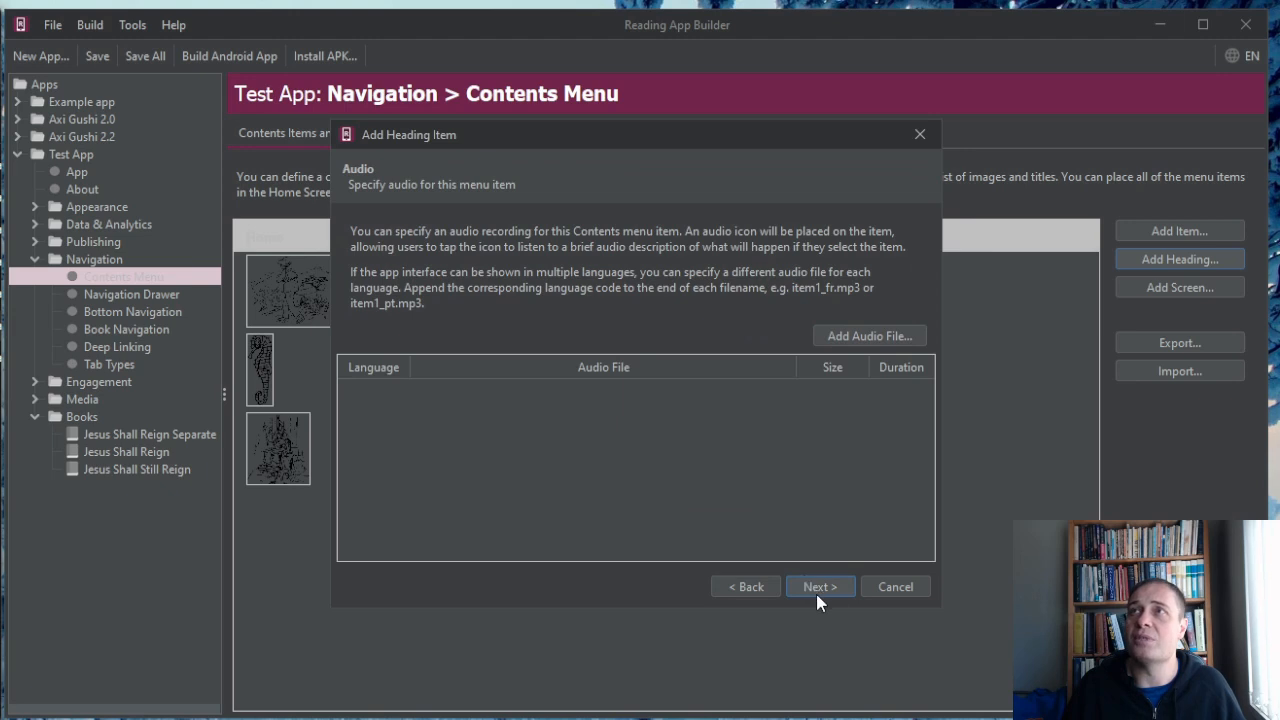
pyautogui.click(817, 590)
pyautogui.click(818, 590)
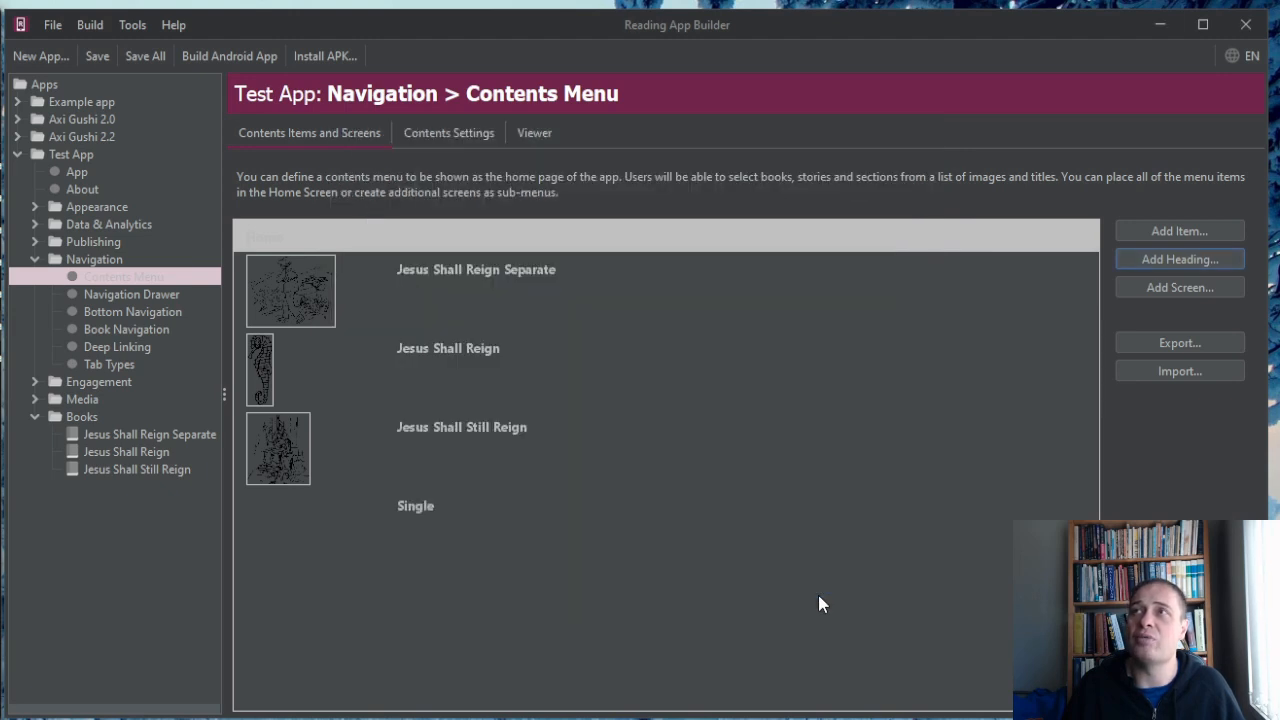
pyautogui.moveTo(371, 497); pyautogui.dragTo(368, 531)
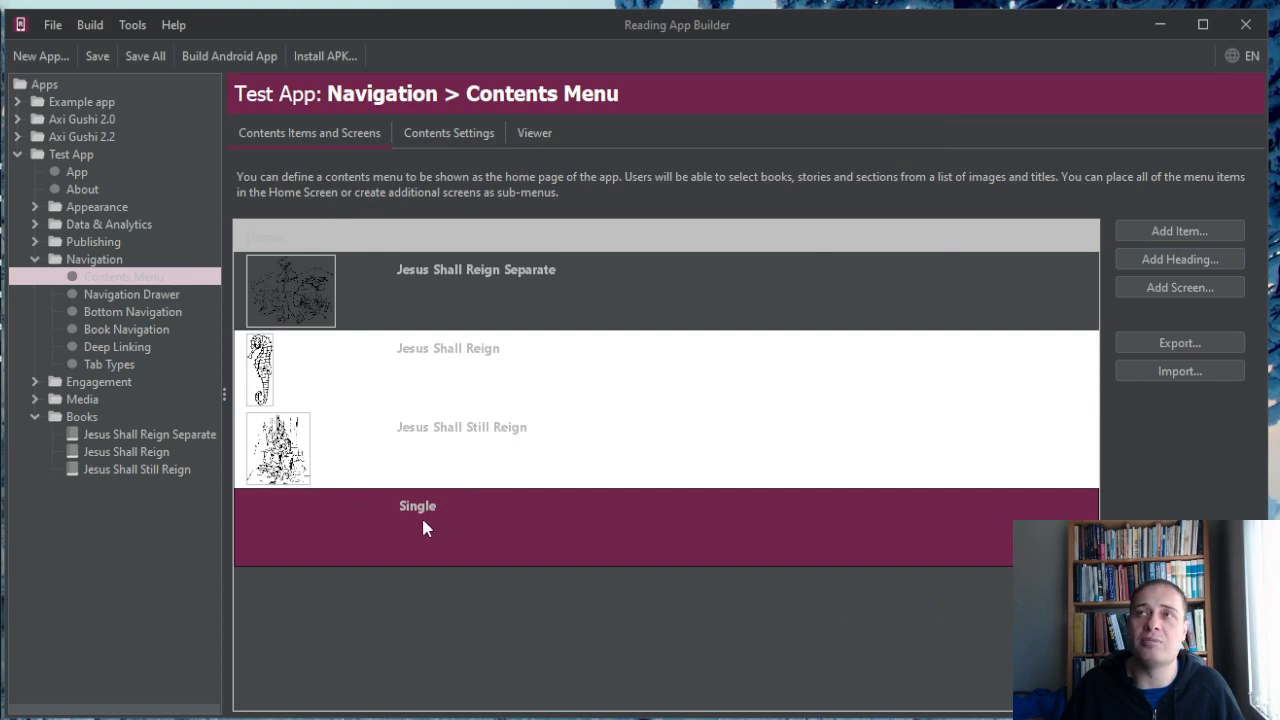
pyautogui.moveTo(380, 529); pyautogui.dragTo(376, 258)
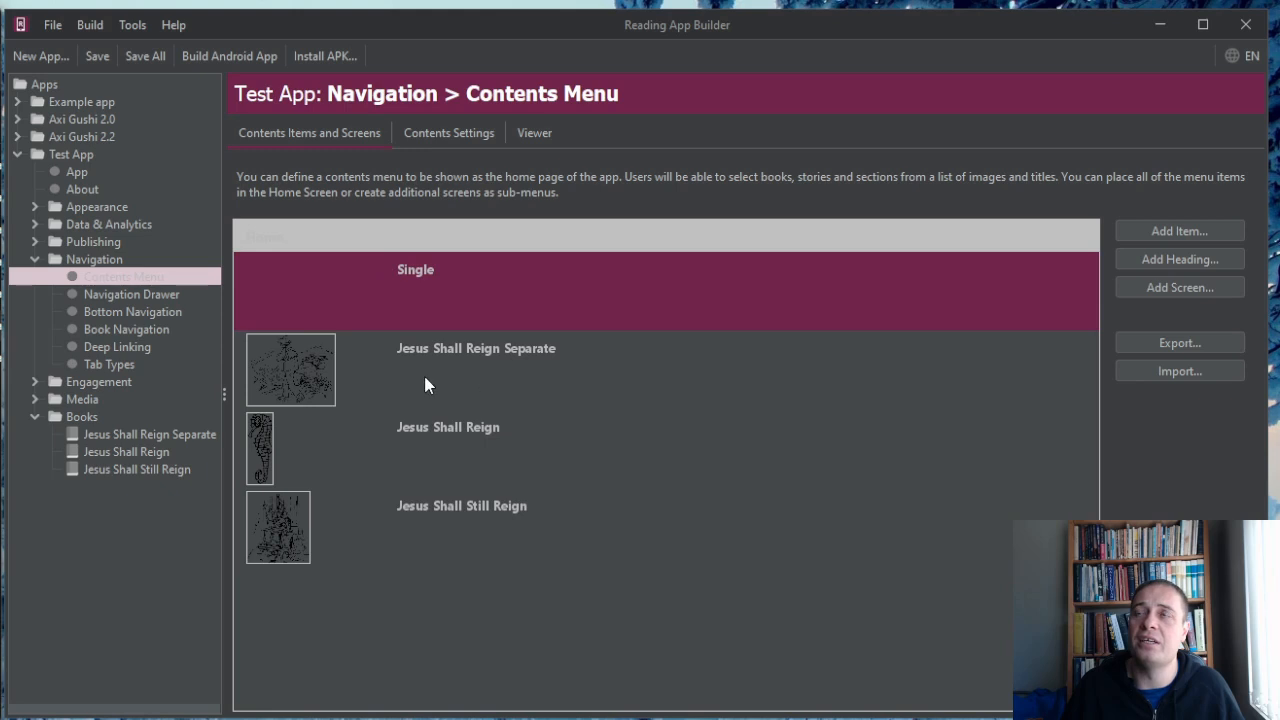
# Reorder the books under the Single heading as Jesus Shall Reign, Jesus Shall Still Reign, Jesus Shall Reign Separate.
pyautogui.click(401, 355)
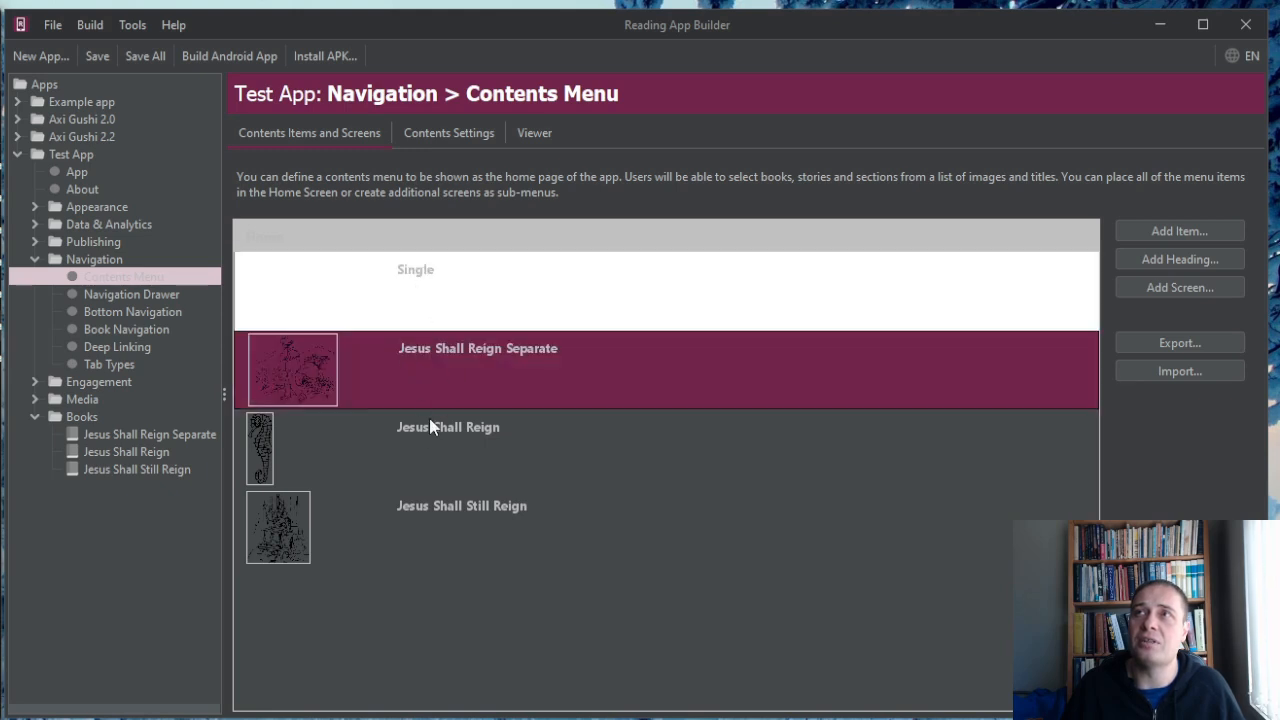
pyautogui.click(428, 440)
pyautogui.keyDown('ctrl'); pyautogui.click(424, 354); pyautogui.keyUp('ctrl')
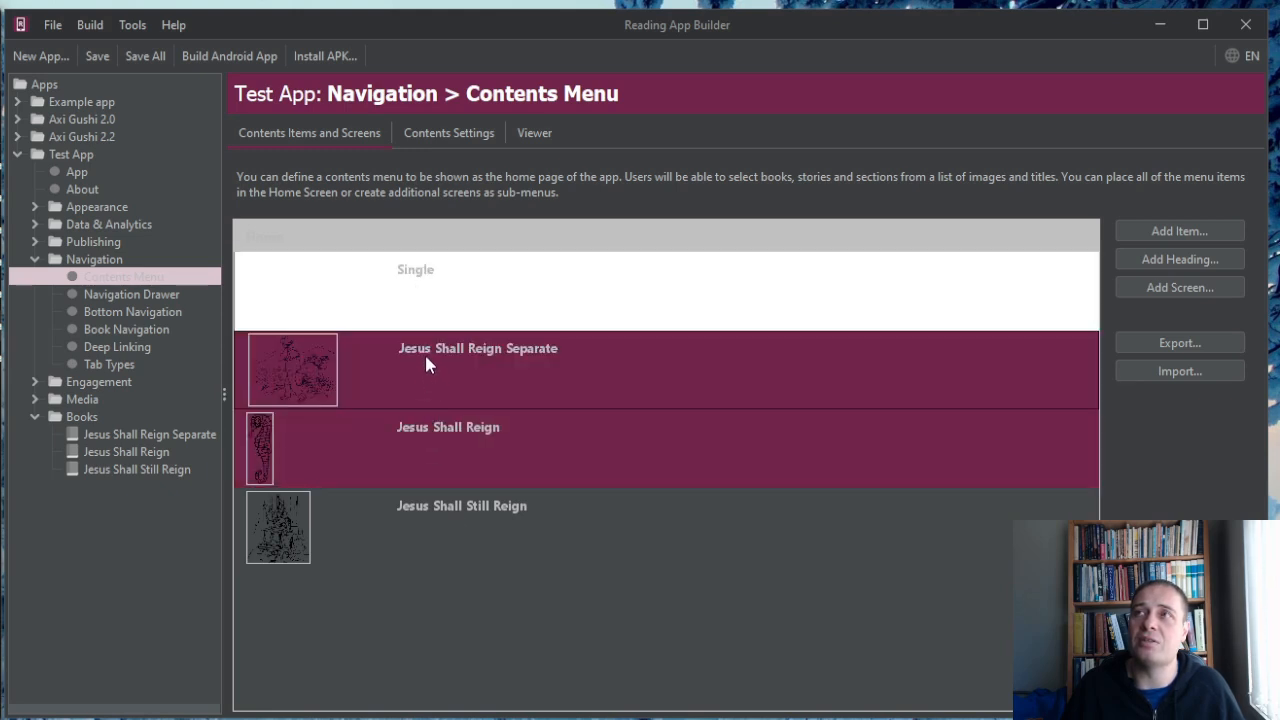
pyautogui.moveTo(419, 340); pyautogui.dragTo(417, 562)
pyautogui.click(431, 385)
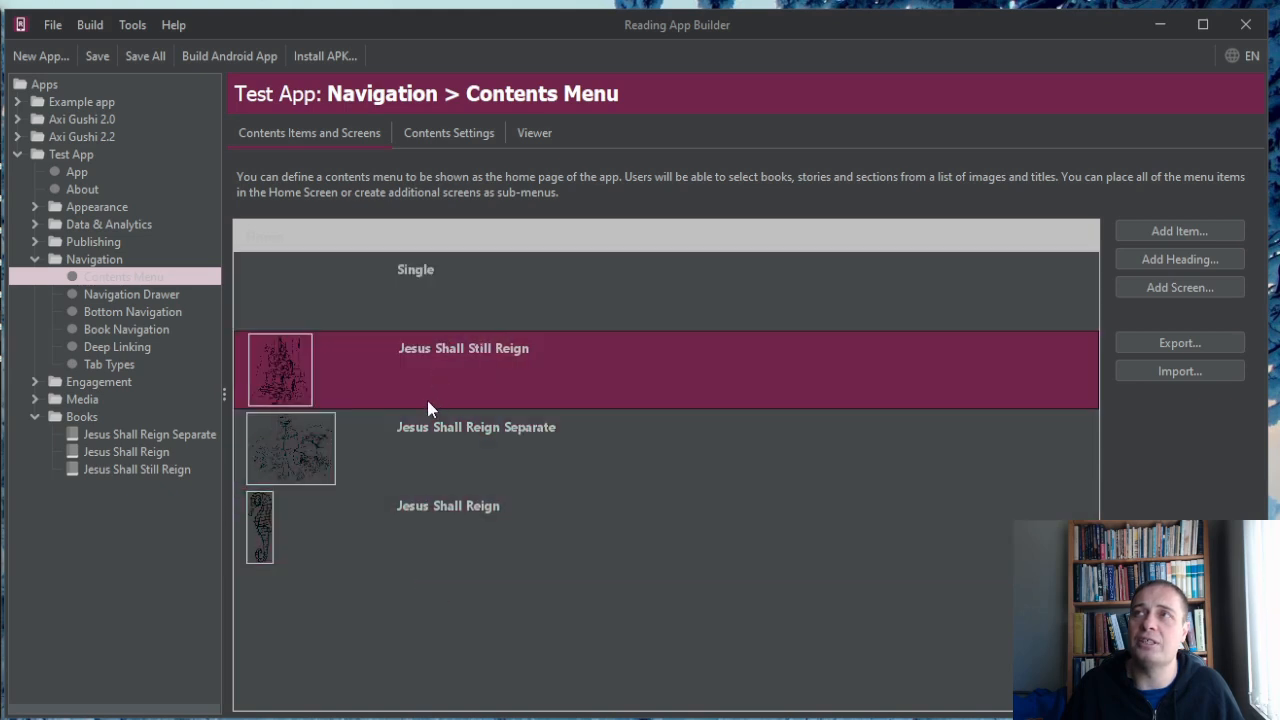
pyautogui.moveTo(264, 531); pyautogui.dragTo(260, 341)
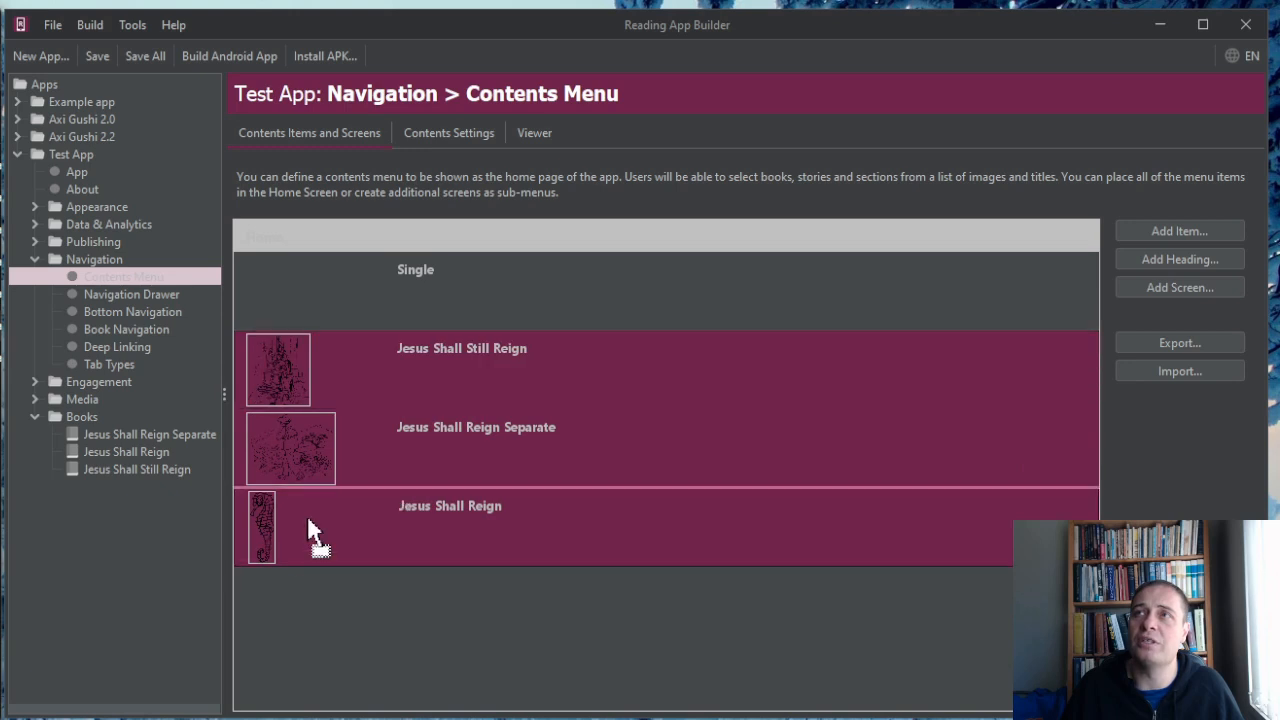
pyautogui.click(290, 338)
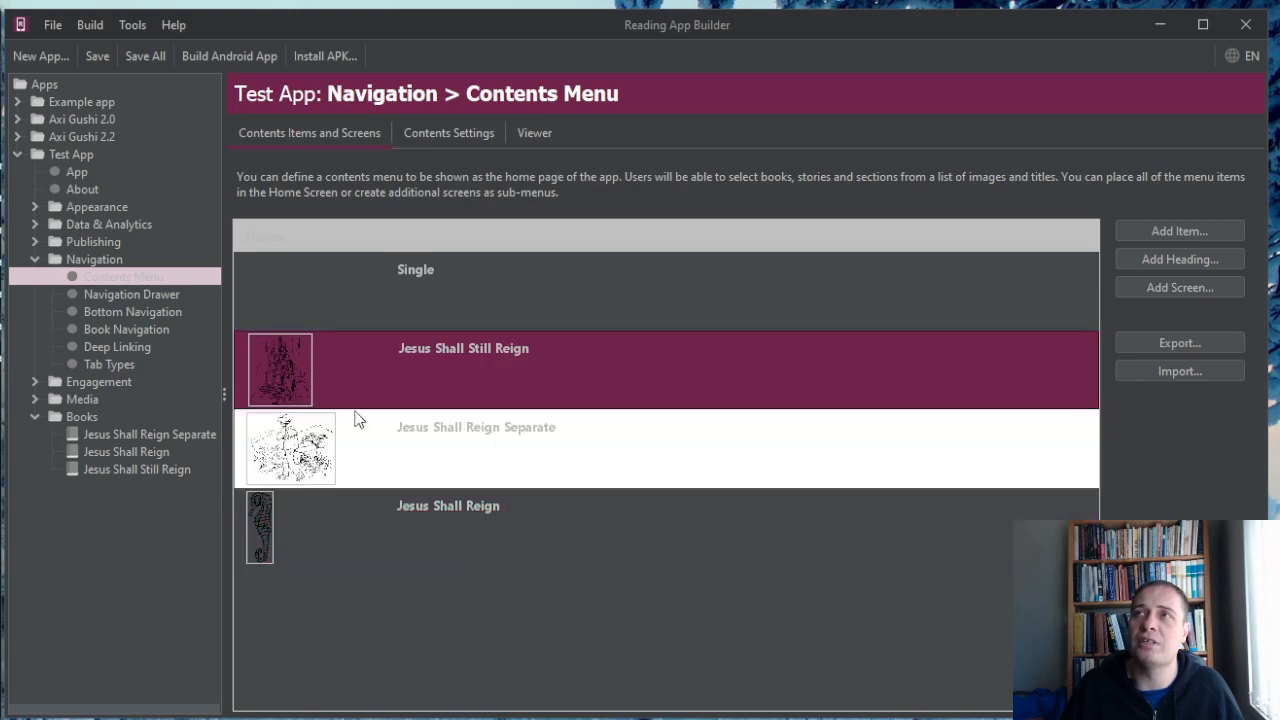
pyautogui.click(302, 535)
pyautogui.moveTo(262, 548); pyautogui.dragTo(264, 355)
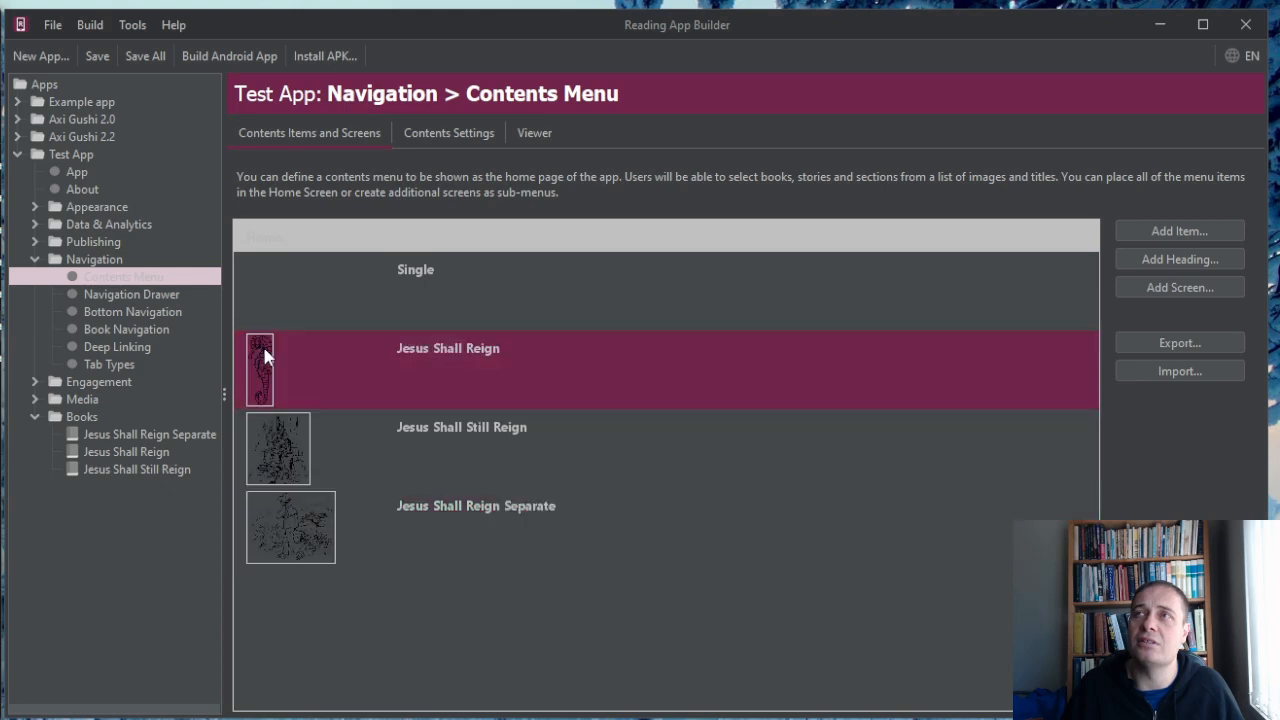
# Add a heading titled Separate, without audio, to the Home contents screen.
pyautogui.click(1172, 259)
pyautogui.write('Separate')
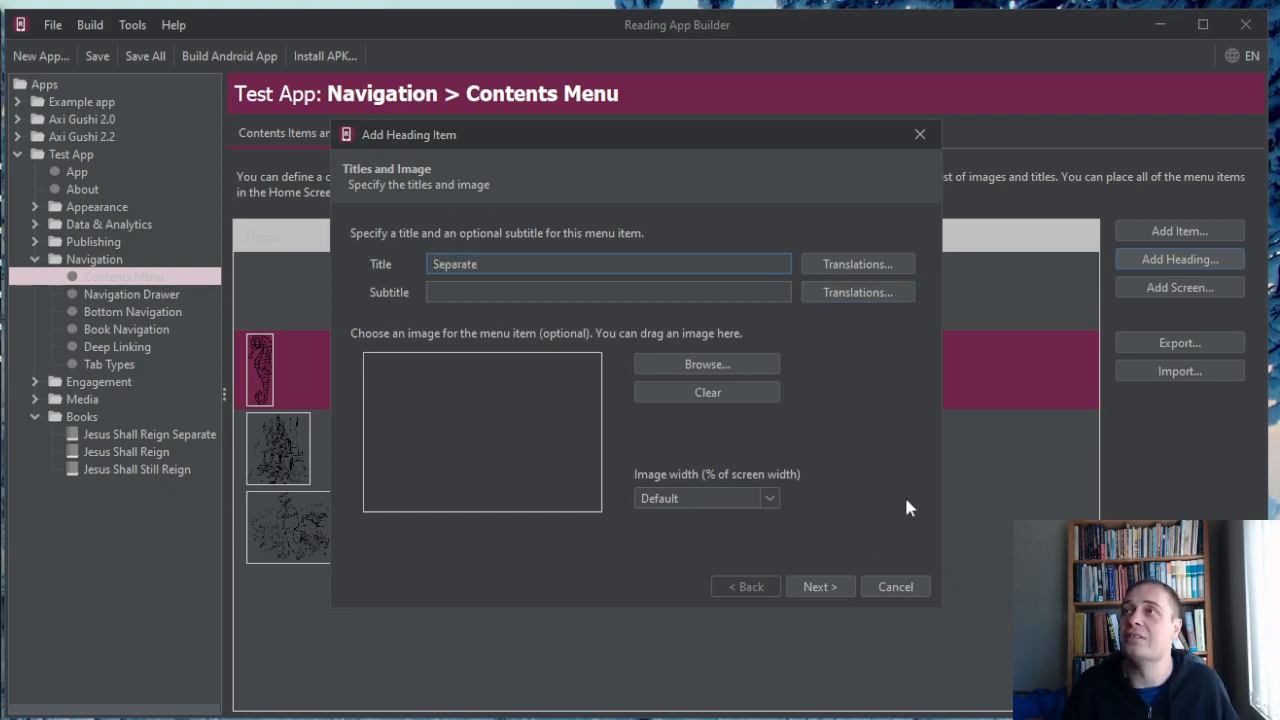
pyautogui.click(817, 586)
pyautogui.click(817, 585)
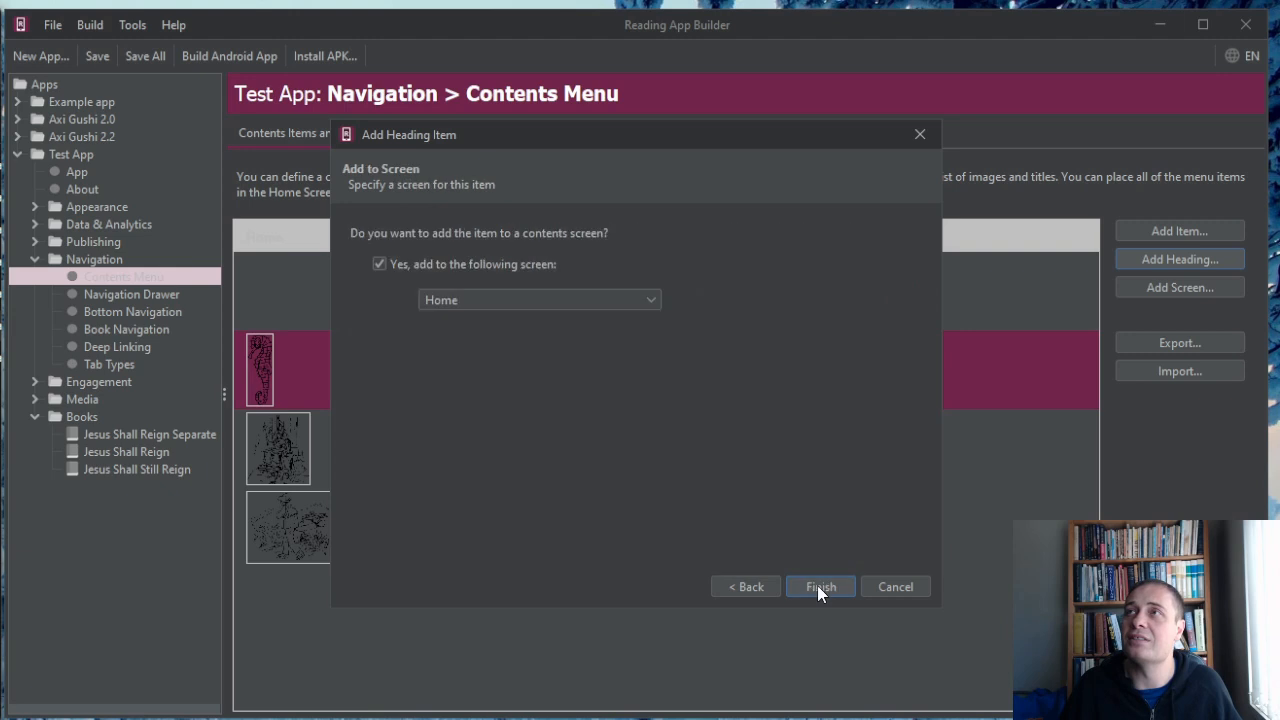
pyautogui.click(820, 588)
# Move the Separate heading between Jesus Shall Reign and Jesus Shall Still Reign in the contents menu.
pyautogui.click(421, 589)
pyautogui.moveTo(289, 608); pyautogui.dragTo(272, 410)
pyautogui.click(420, 349)
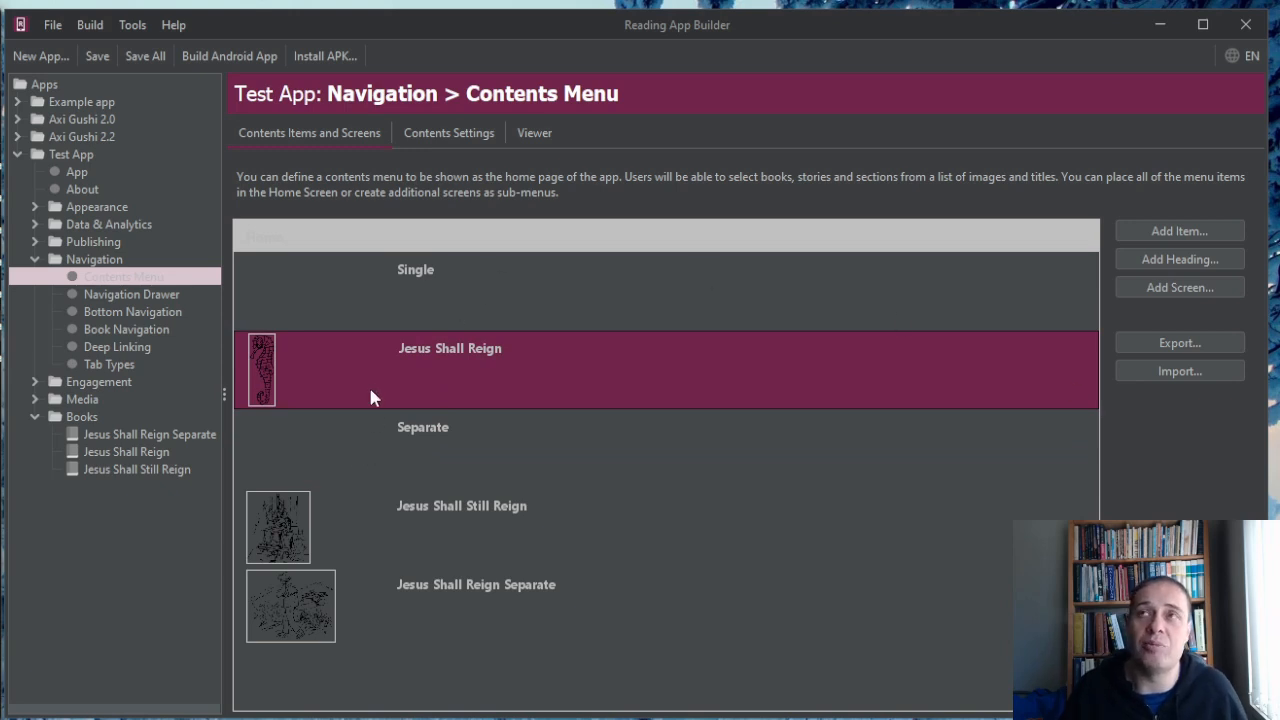
# Collapse the Navigation section and build the Android app for Test App.
pyautogui.click(35, 260)
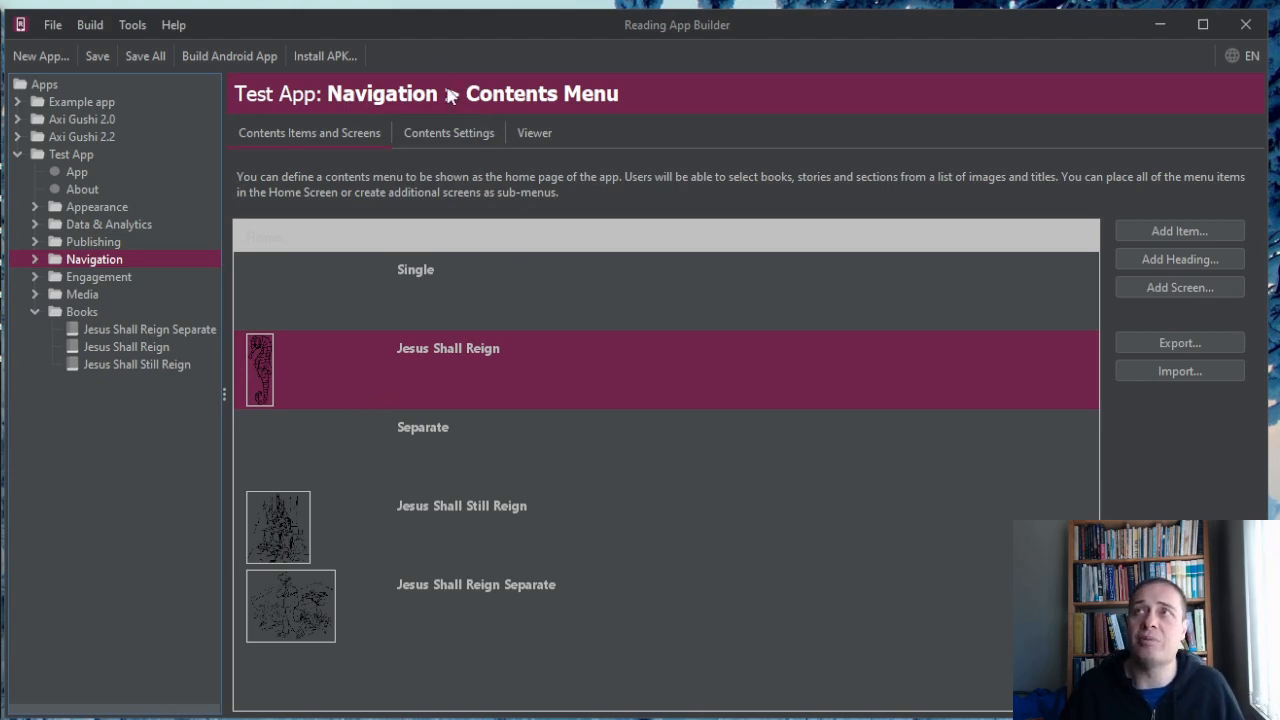
pyautogui.click(240, 58)
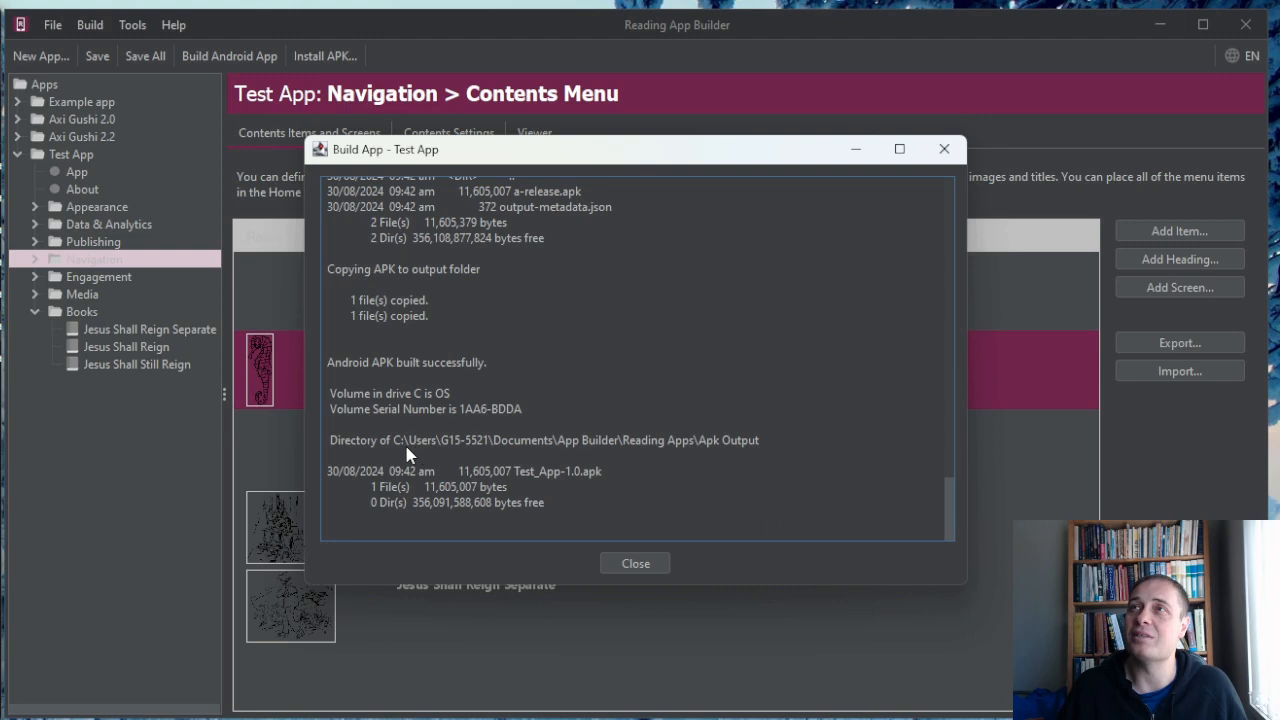
# Select the full path of the Apk Output folder in the build log, starting from the drive letter.
pyautogui.moveTo(380, 447); pyautogui.dragTo(688, 455)
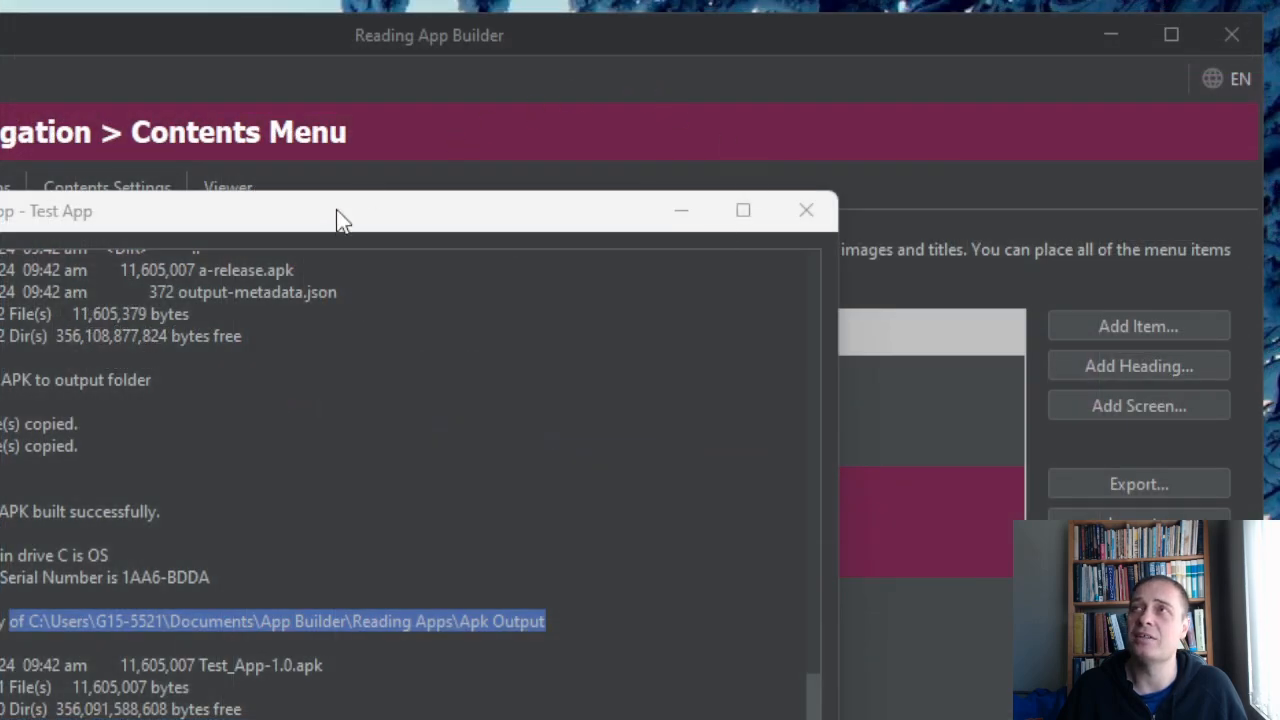
pyautogui.moveTo(340, 220); pyautogui.dragTo(527, 130)
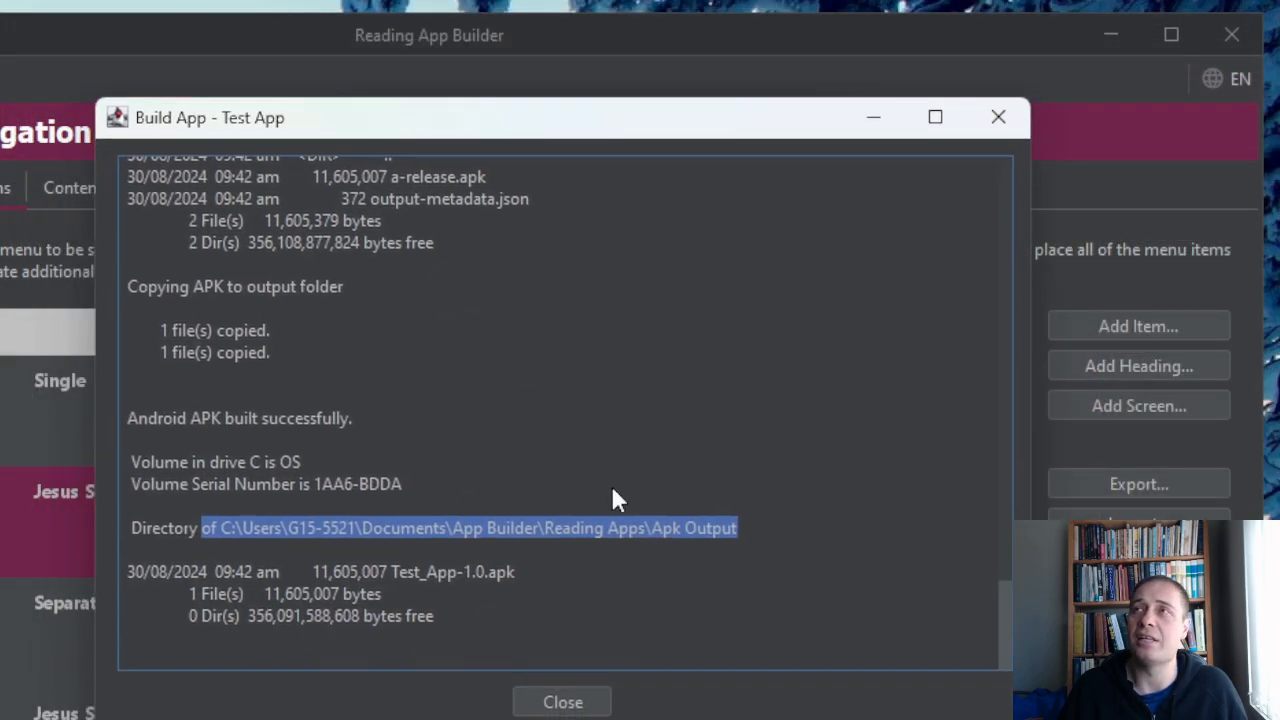
pyautogui.click(420, 528)
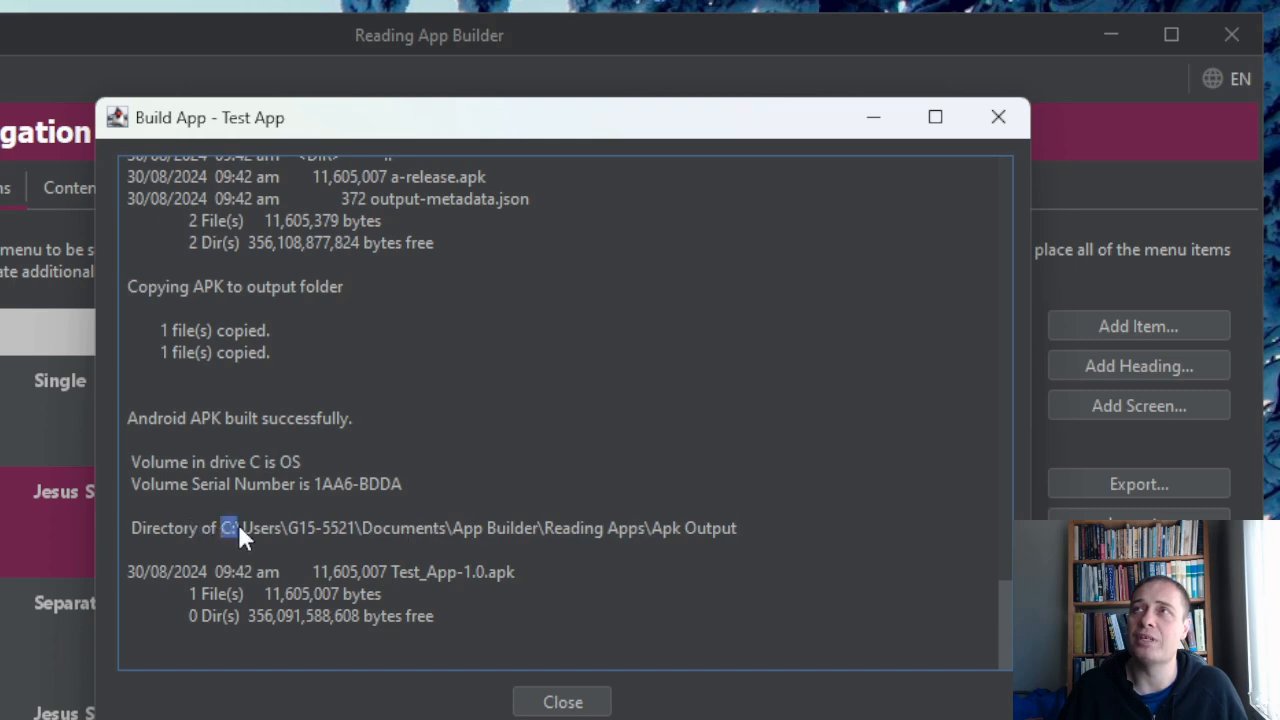
pyautogui.moveTo(220, 528); pyautogui.dragTo(398, 530)
pyautogui.moveTo(576, 540); pyautogui.dragTo(736, 541)
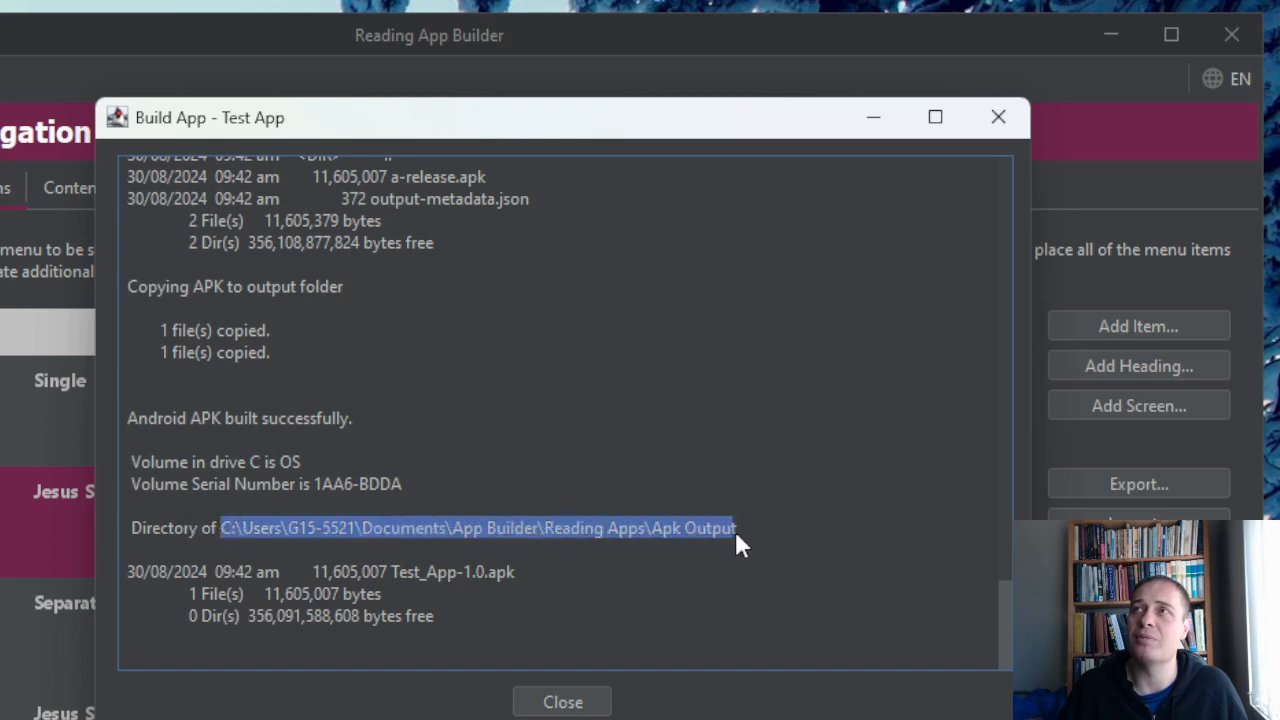